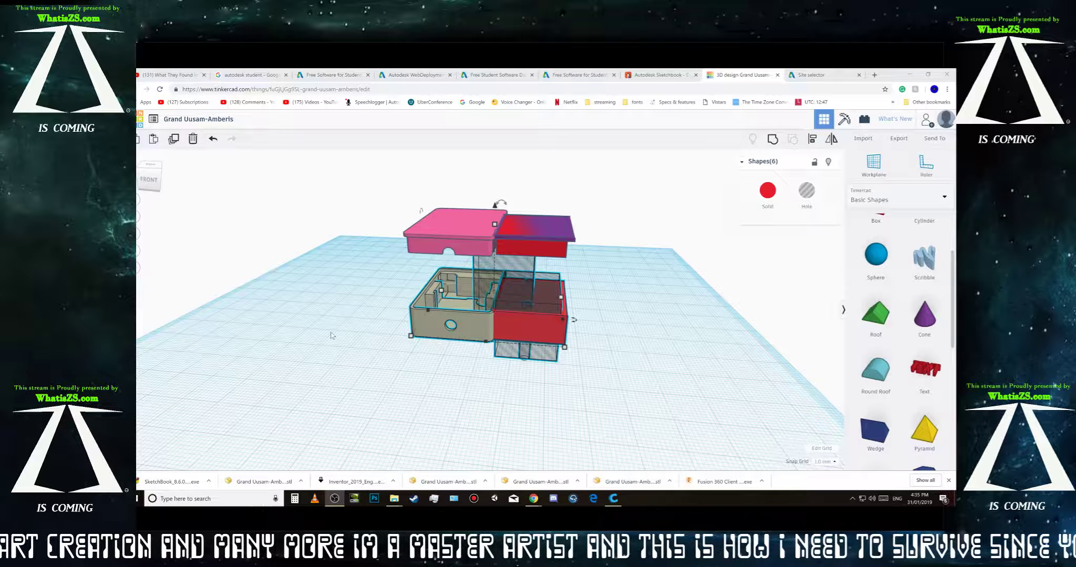
# Step: Rotate the front hole cylinder beneath the red box 90° so it lies horizontally through the front wall
pyautogui.moveTo(430, 344); pyautogui.dragTo(462, 346, button='right')
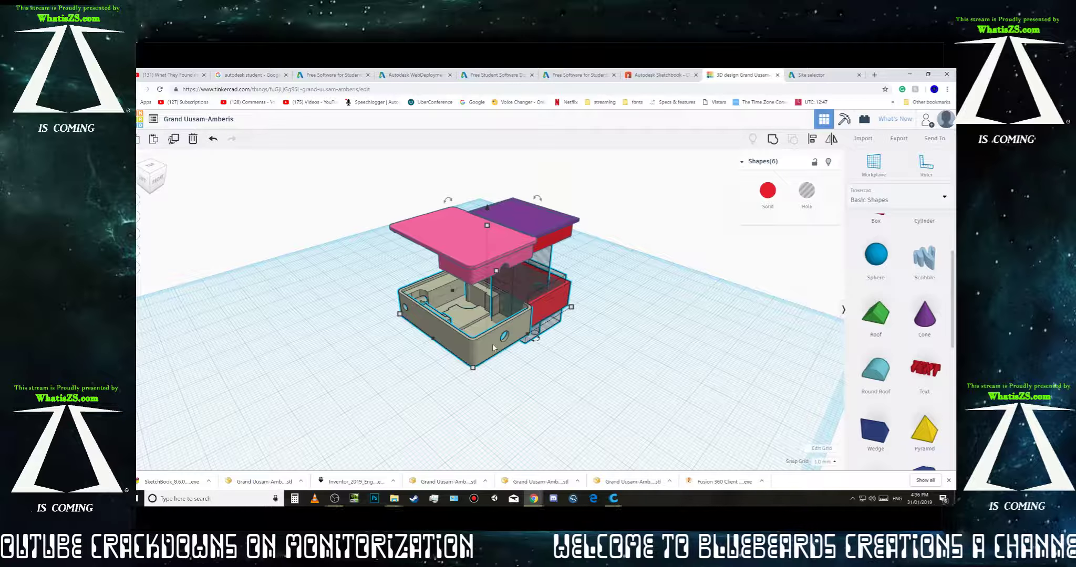
pyautogui.moveTo(559, 372); pyautogui.dragTo(277, 347, button='right')
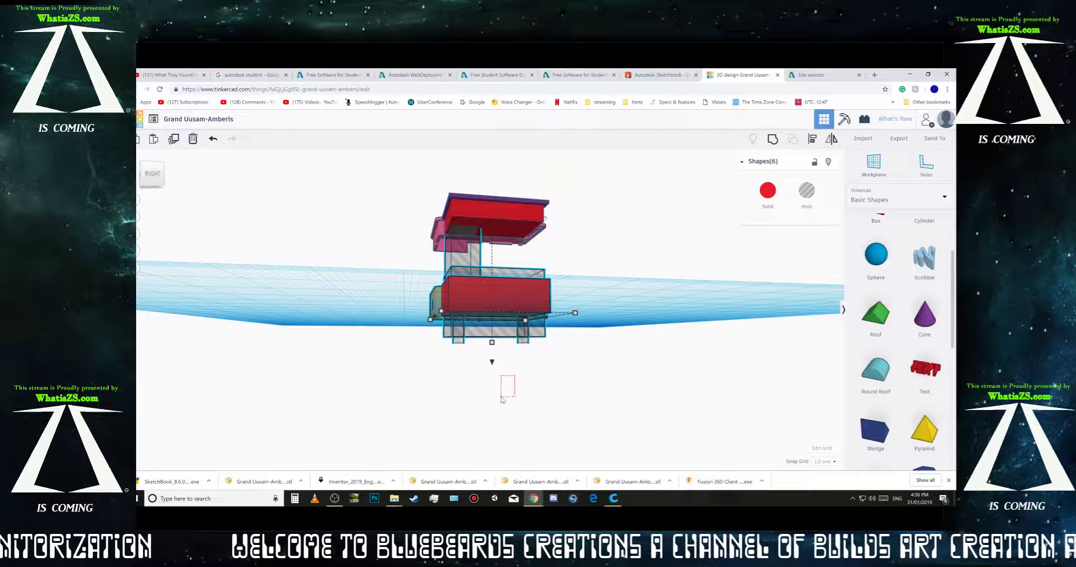
pyautogui.click(497, 392)
pyautogui.moveTo(493, 389); pyautogui.dragTo(482, 413, button='right')
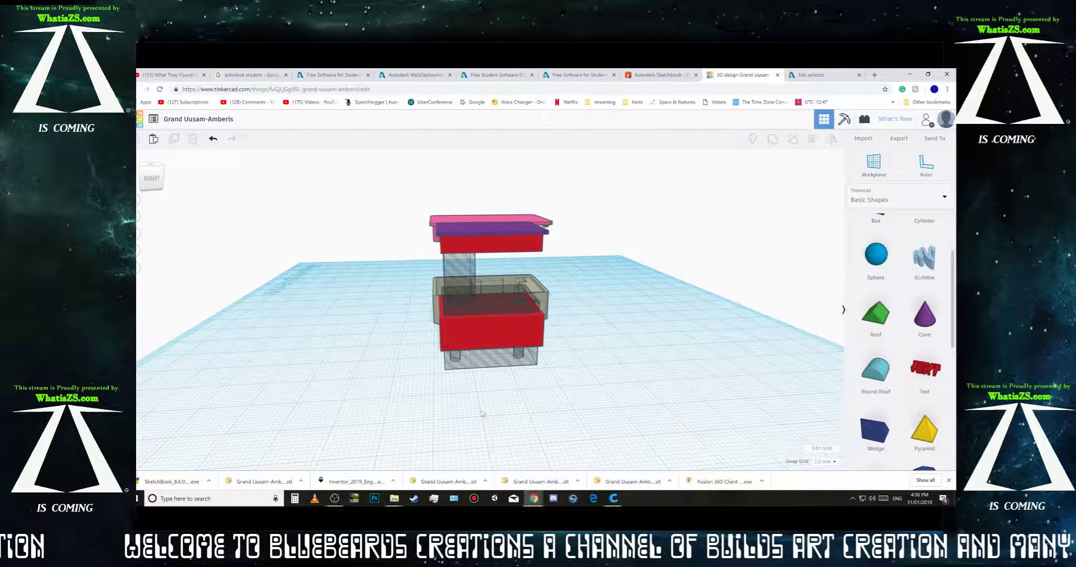
pyautogui.click(456, 362)
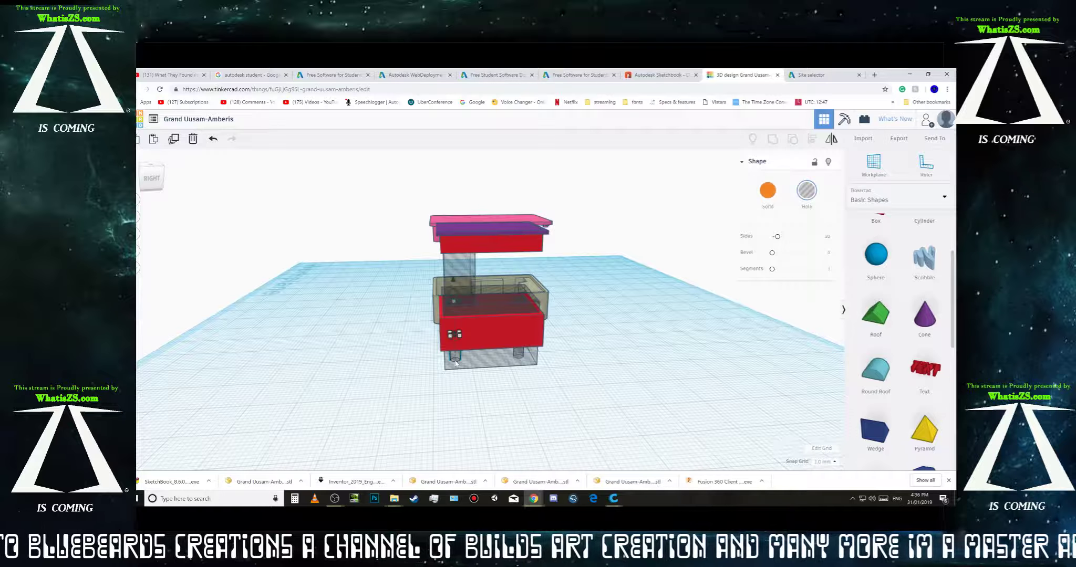
pyautogui.moveTo(456, 298); pyautogui.dragTo(455, 293)
pyautogui.click(453, 282)
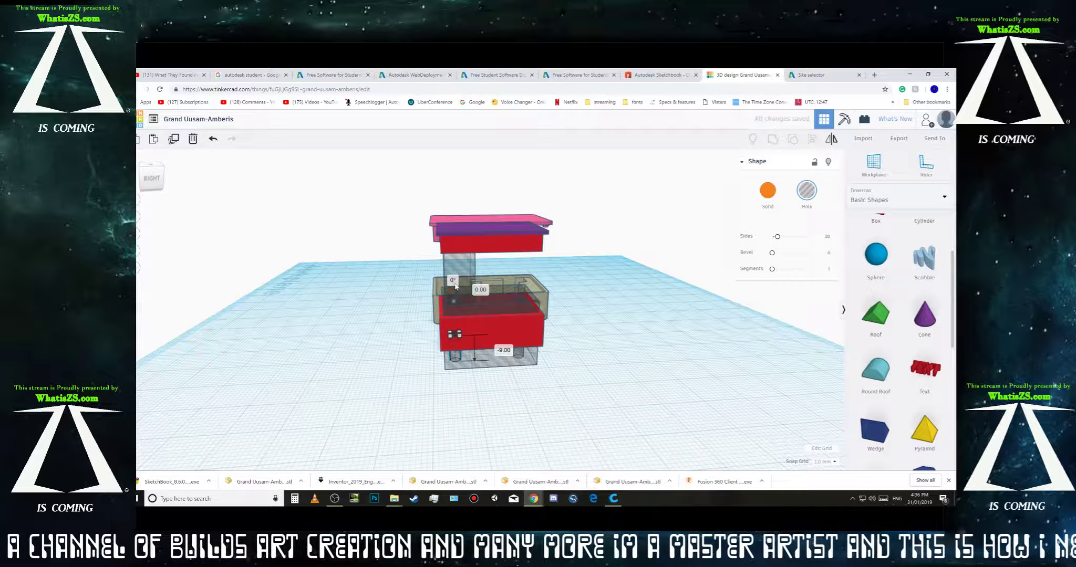
pyautogui.click(453, 281)
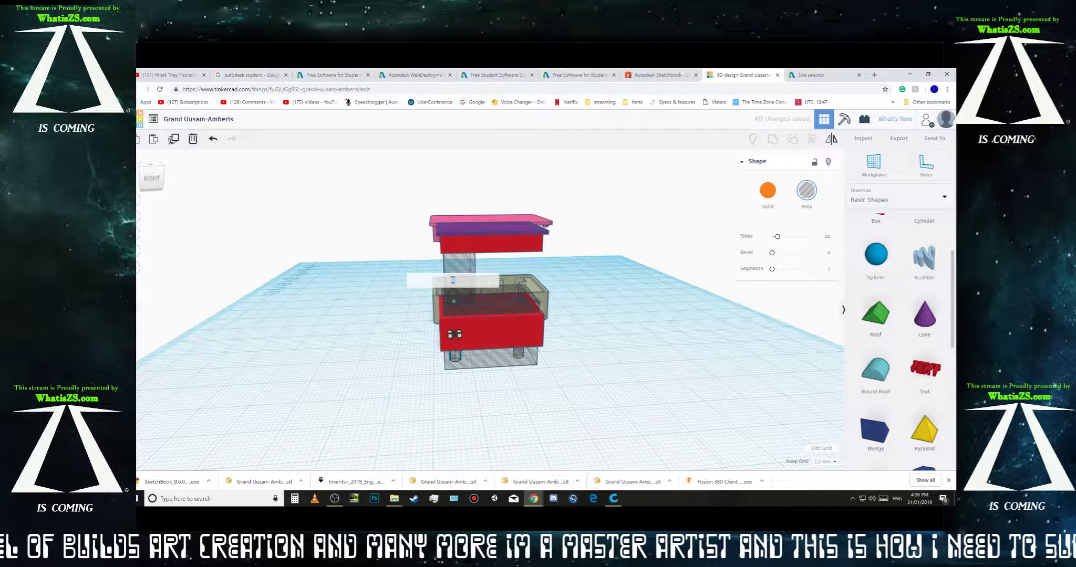
pyautogui.write('90')
pyautogui.press('Return')
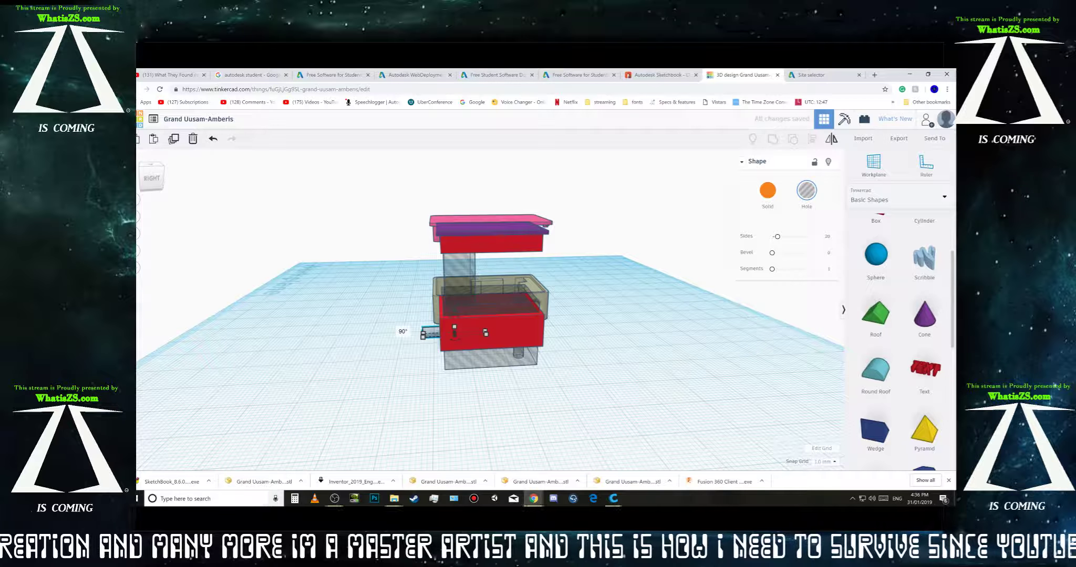
# Step: Adjust the height of the rotated hole cylinder to line up with the round opening in the grey box's front wall
pyautogui.moveTo(388, 374); pyautogui.dragTo(585, 355, button='right')
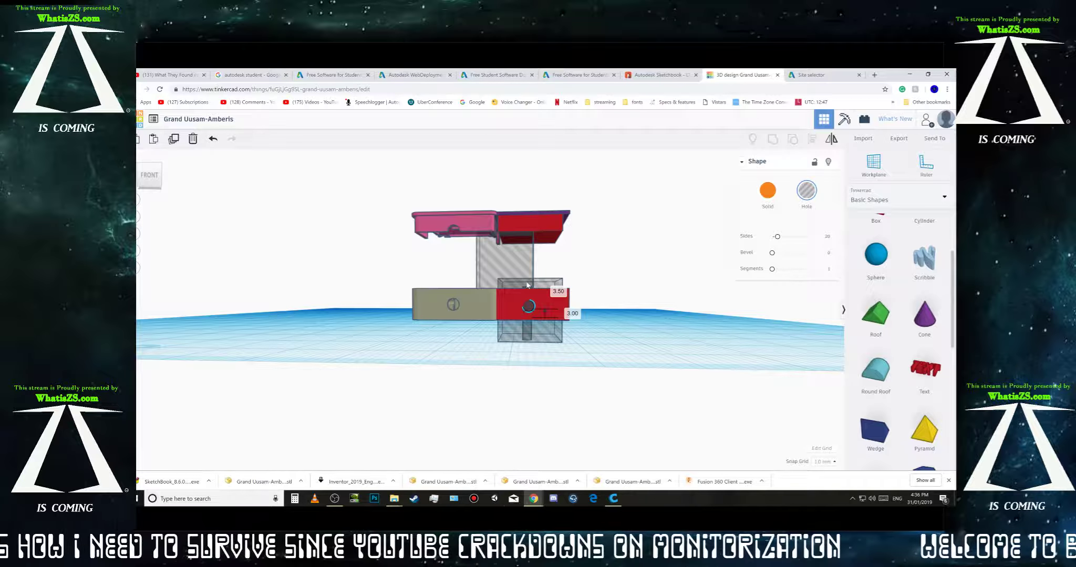
pyautogui.moveTo(529, 284); pyautogui.dragTo(528, 284)
pyautogui.moveTo(413, 346); pyautogui.dragTo(429, 348, button='right')
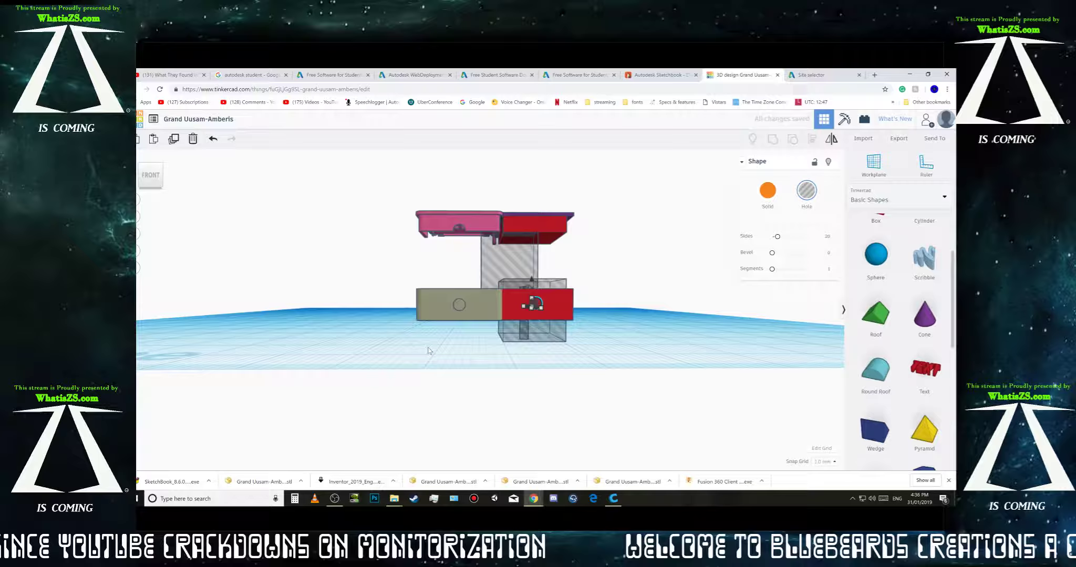
pyautogui.click(458, 311)
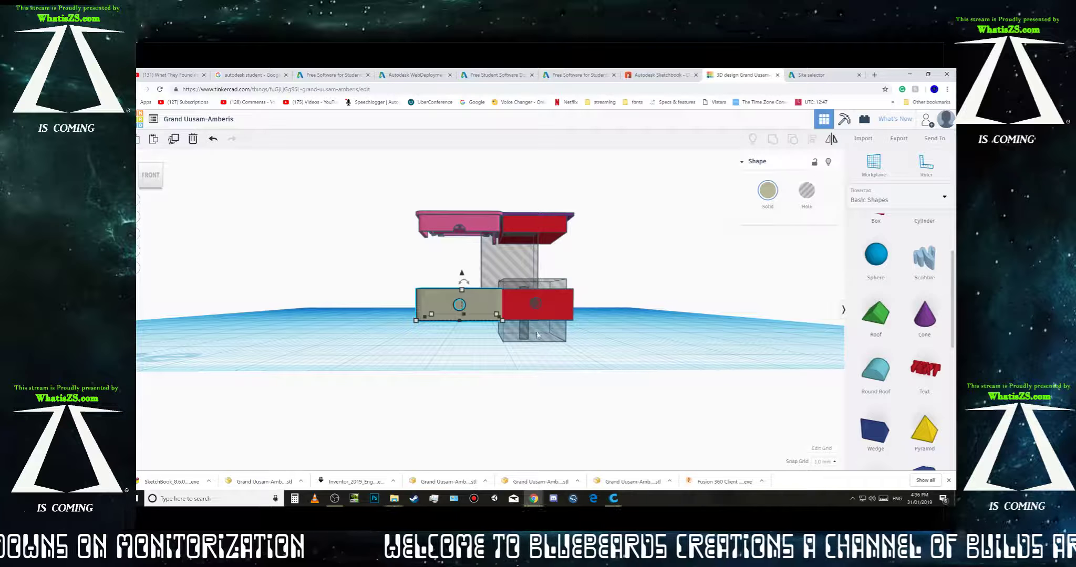
# Step: Lower the remaining vertical hole cylinder clear of the red box to about 31 mm below the workplane
pyautogui.moveTo(537, 335); pyautogui.dragTo(335, 383, button='right')
pyautogui.moveTo(466, 402); pyautogui.dragTo(474, 366, button='right')
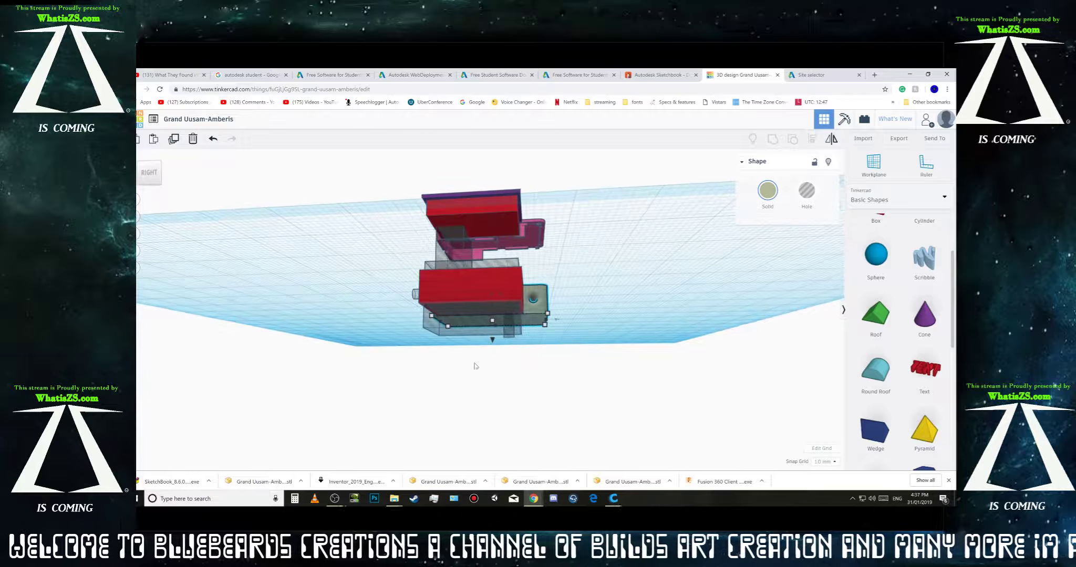
pyautogui.click(514, 339)
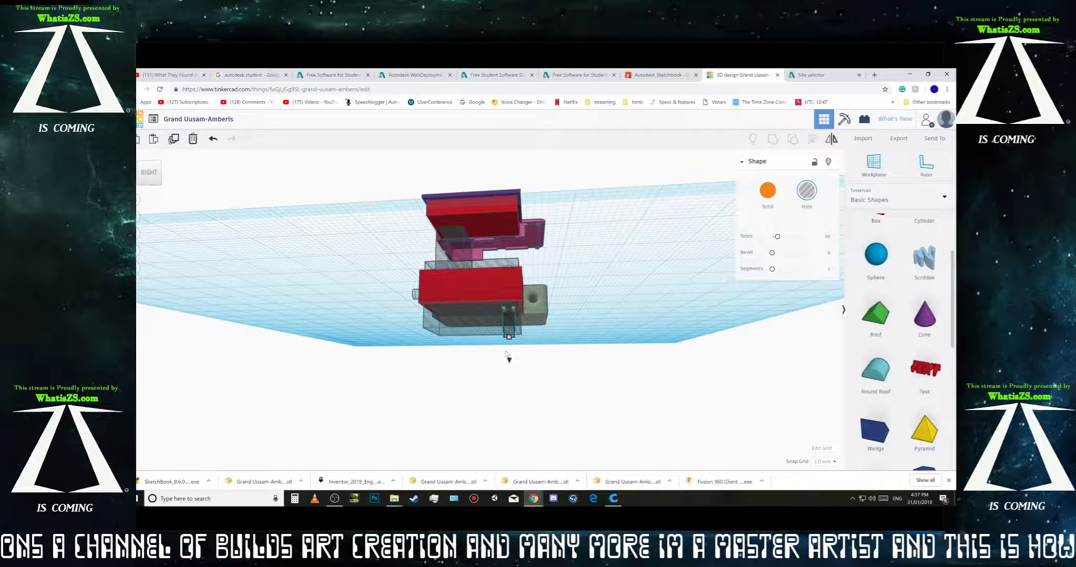
pyautogui.moveTo(509, 362); pyautogui.dragTo(509, 401)
pyautogui.moveTo(509, 357); pyautogui.dragTo(629, 360)
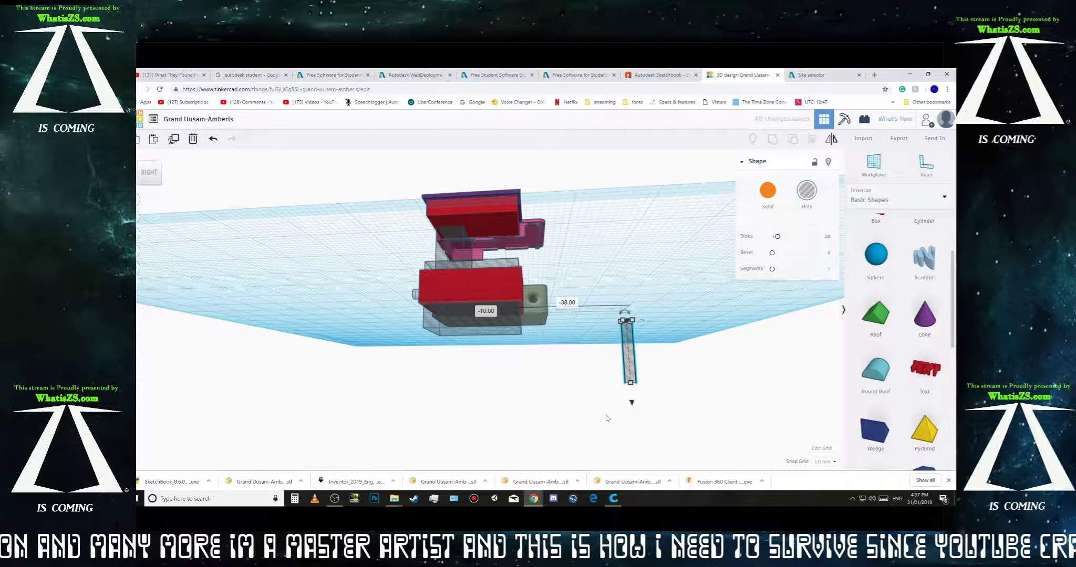
pyautogui.hotkey('ctrl', 'z')
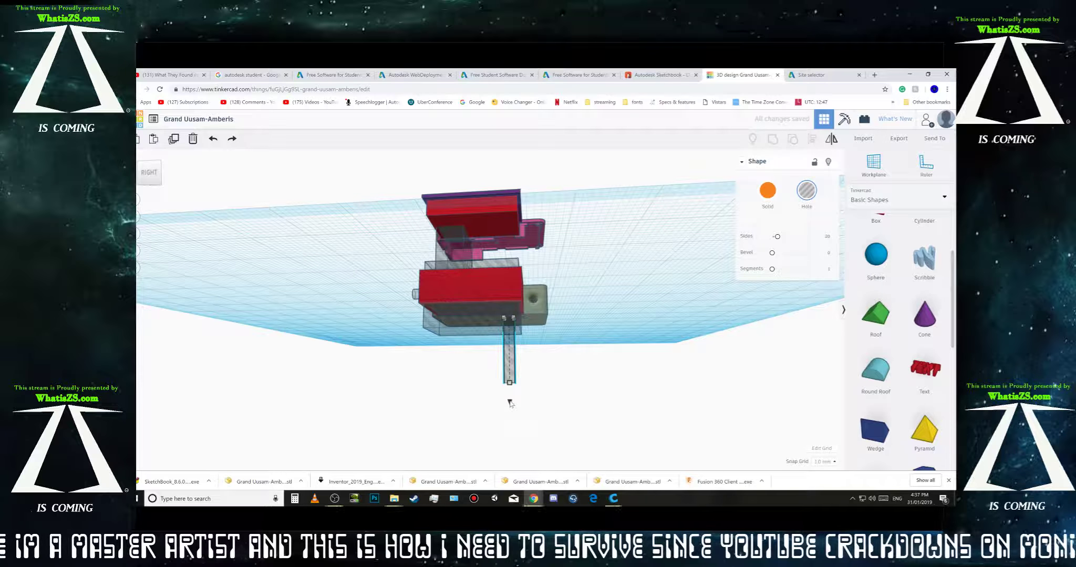
pyautogui.moveTo(510, 402); pyautogui.dragTo(510, 430)
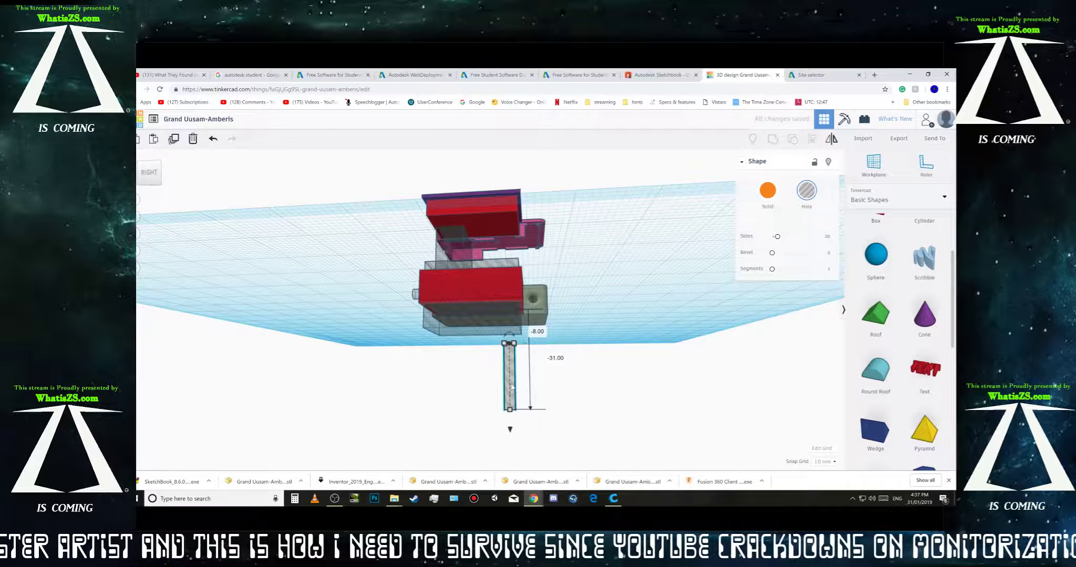
# Step: Try to move the lowered vertical hole cylinder sideways away from the boxes
pyautogui.moveTo(512, 388); pyautogui.dragTo(546, 395)
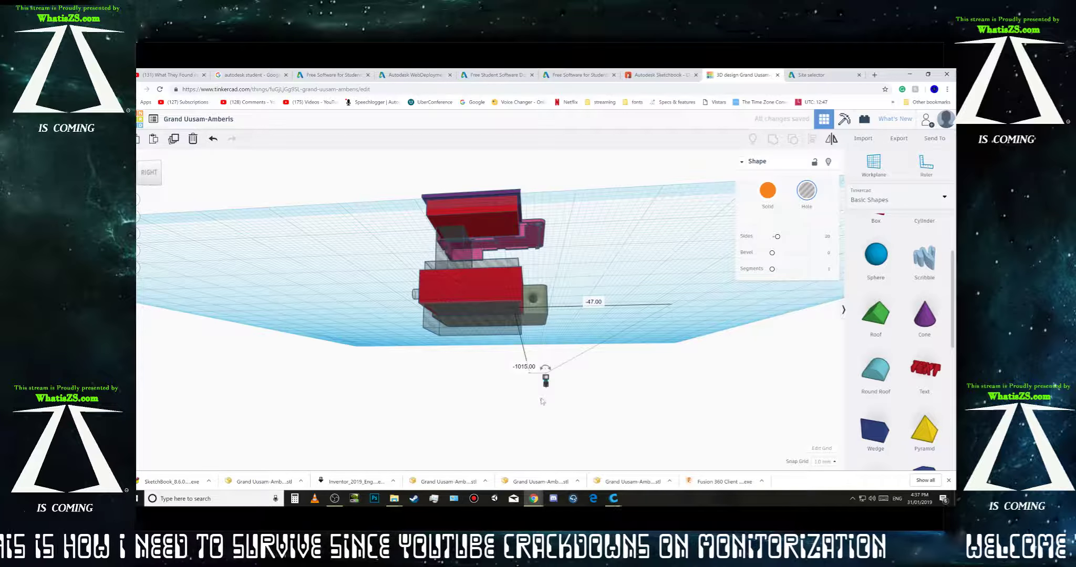
pyautogui.hotkey('ctrl', 'z')
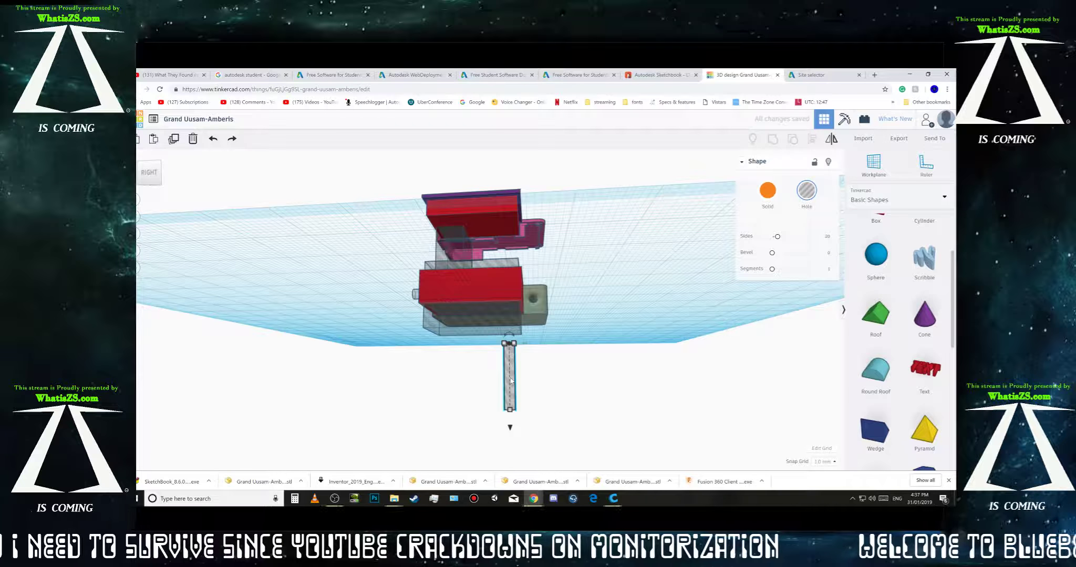
pyautogui.moveTo(513, 385); pyautogui.dragTo(563, 386)
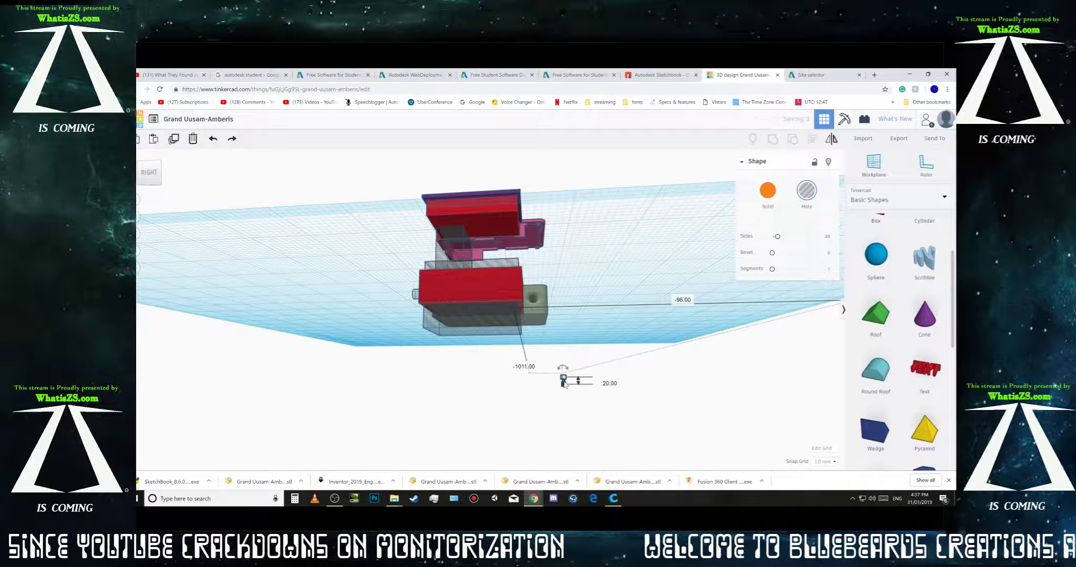
pyautogui.hotkey('ctrl', 'z')
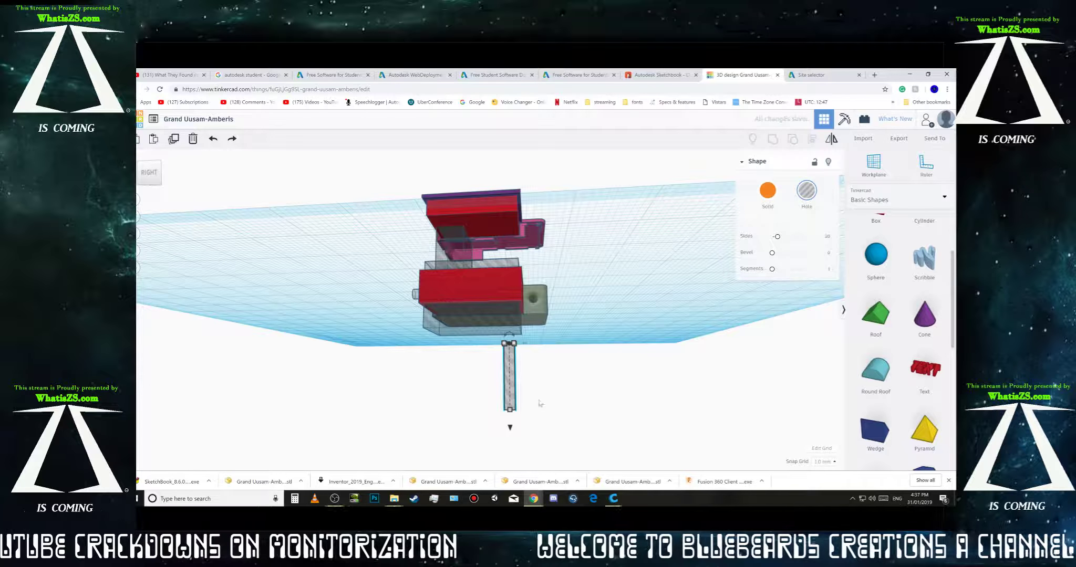
# Step: Move the vertical hole cylinder about 107 mm and 57 mm across the workplane to an empty area away from the boxes
pyautogui.moveTo(556, 374); pyautogui.dragTo(532, 398, button='right')
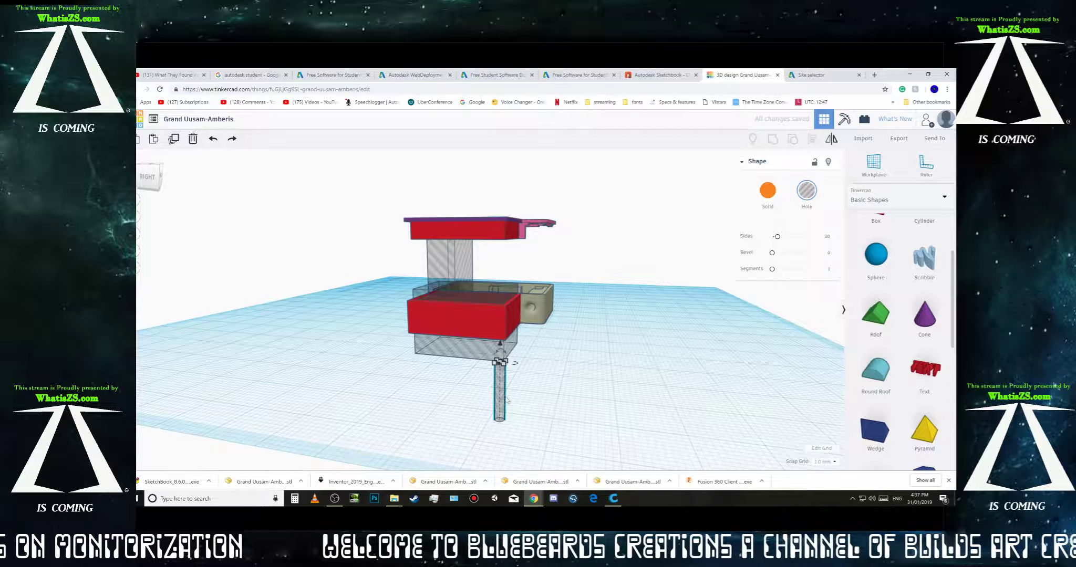
pyautogui.moveTo(505, 397); pyautogui.dragTo(647, 334)
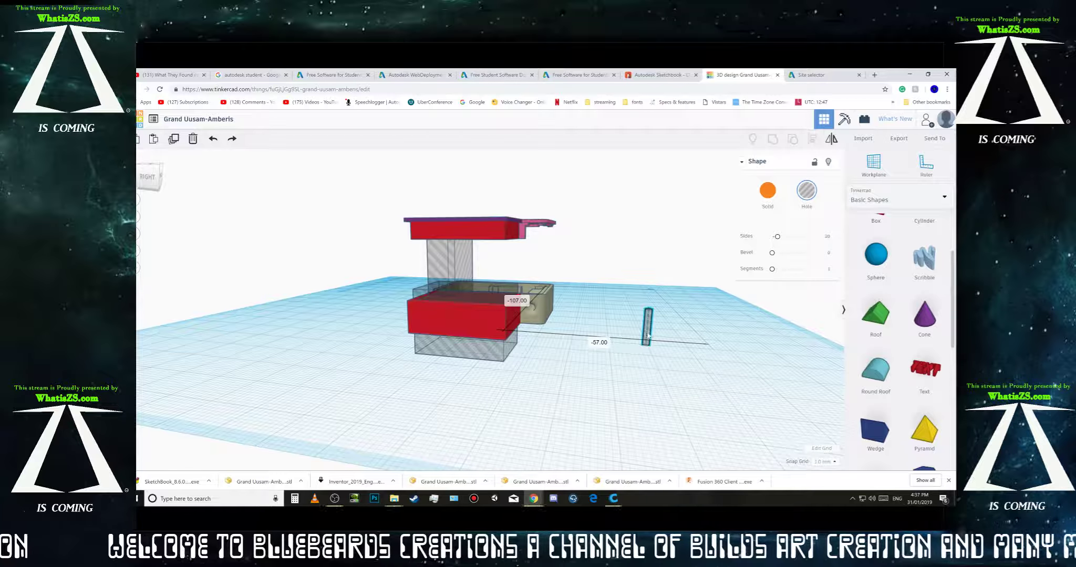
# Step: Try lowering the pink, red and purple lid parts with their tall hole block about 19 mm toward the boxes
pyautogui.moveTo(533, 415); pyautogui.dragTo(405, 430, button='right')
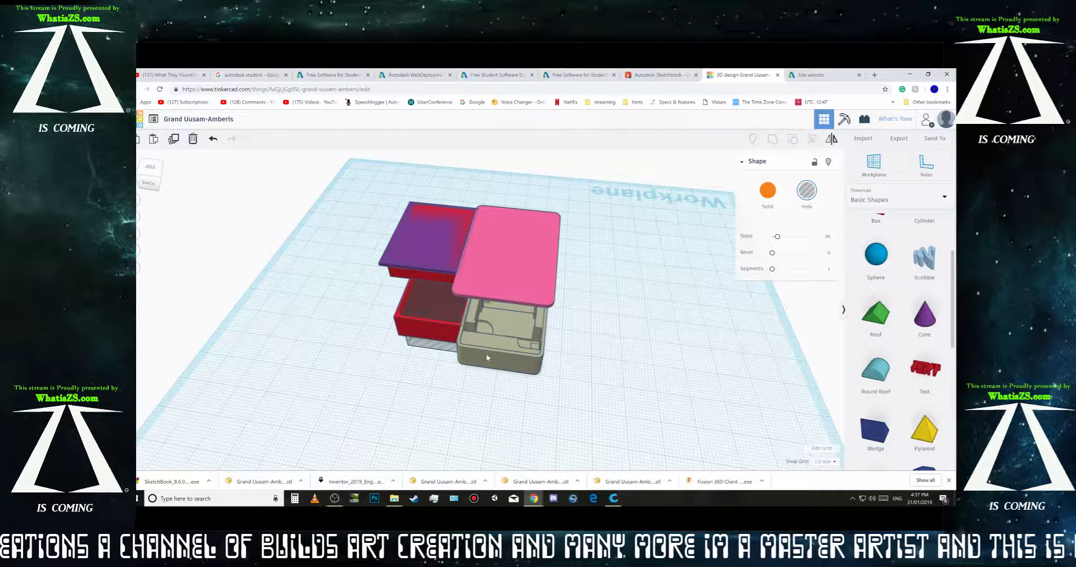
pyautogui.moveTo(498, 397); pyautogui.dragTo(138, 342, button='right')
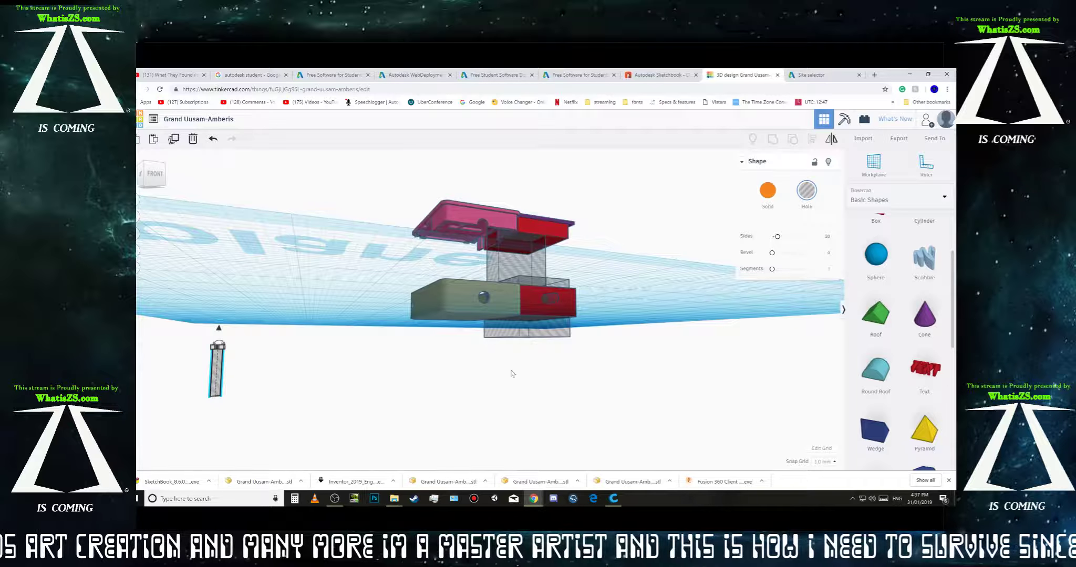
pyautogui.moveTo(526, 374); pyautogui.dragTo(465, 400, button='right')
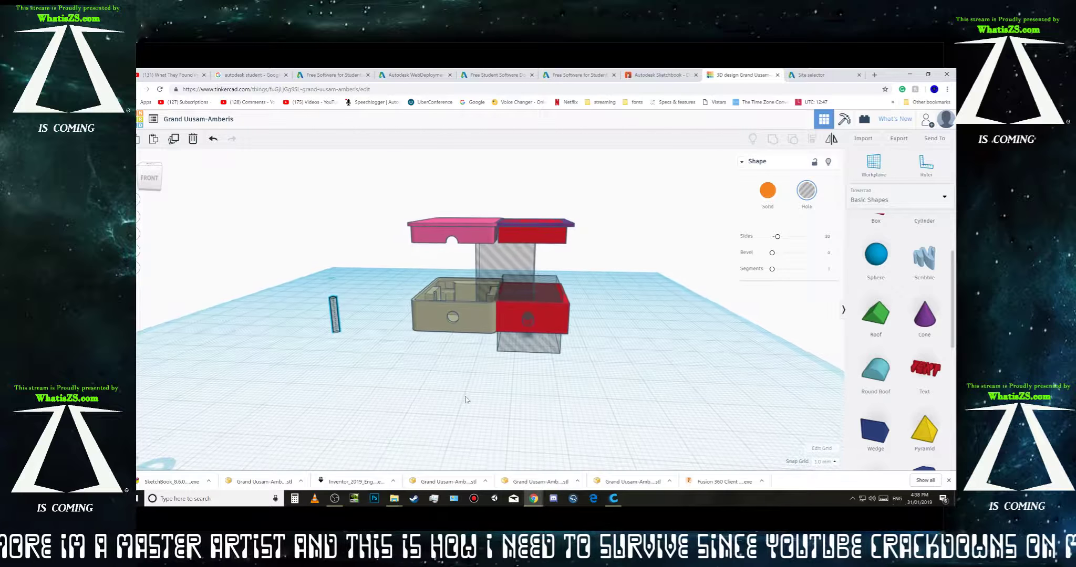
pyautogui.moveTo(376, 196); pyautogui.dragTo(595, 261)
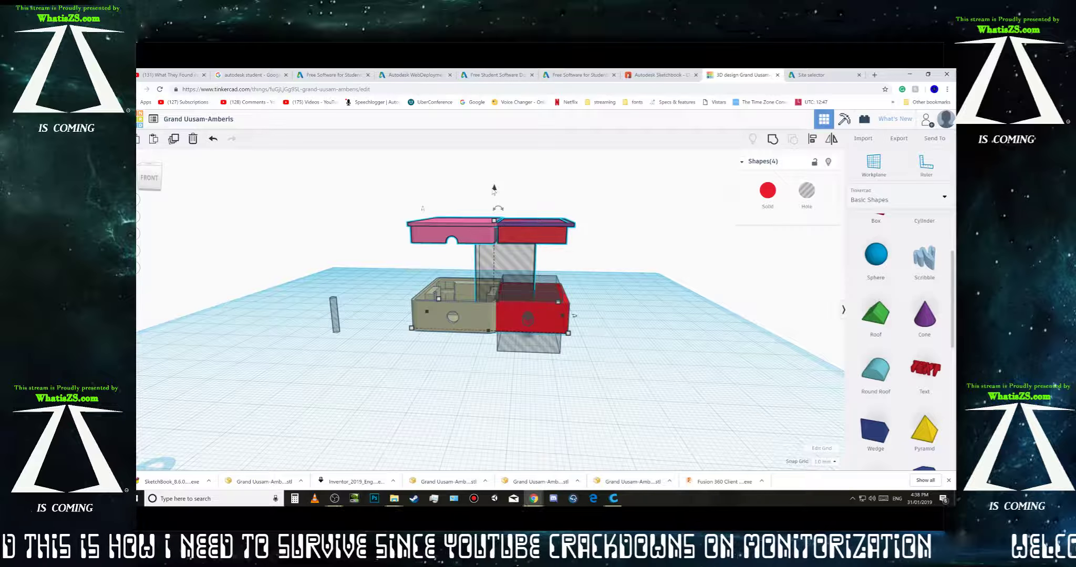
pyautogui.moveTo(495, 191); pyautogui.dragTo(506, 252)
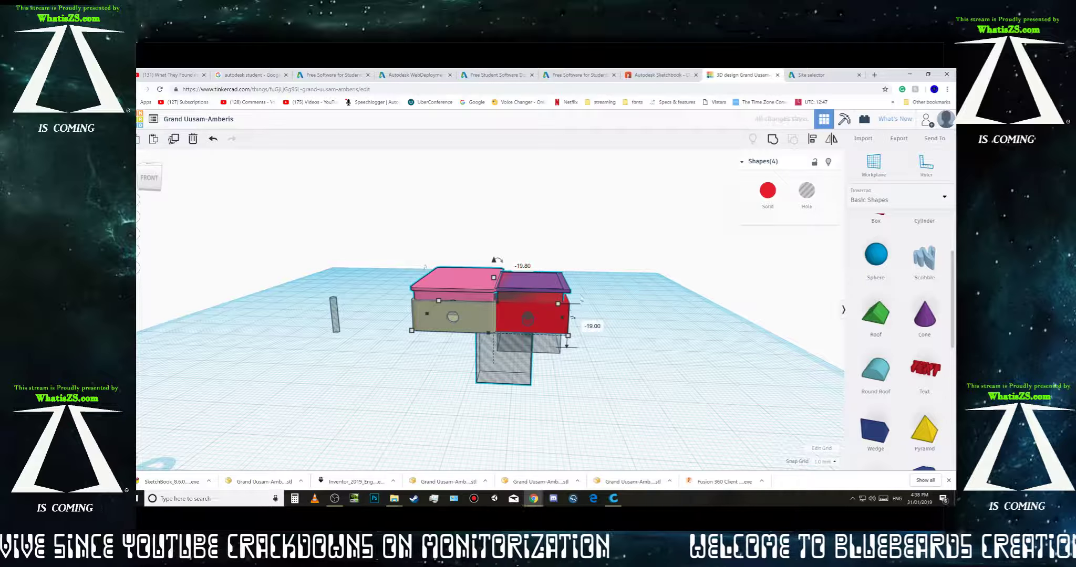
pyautogui.moveTo(579, 305); pyautogui.dragTo(142, 316, button='right')
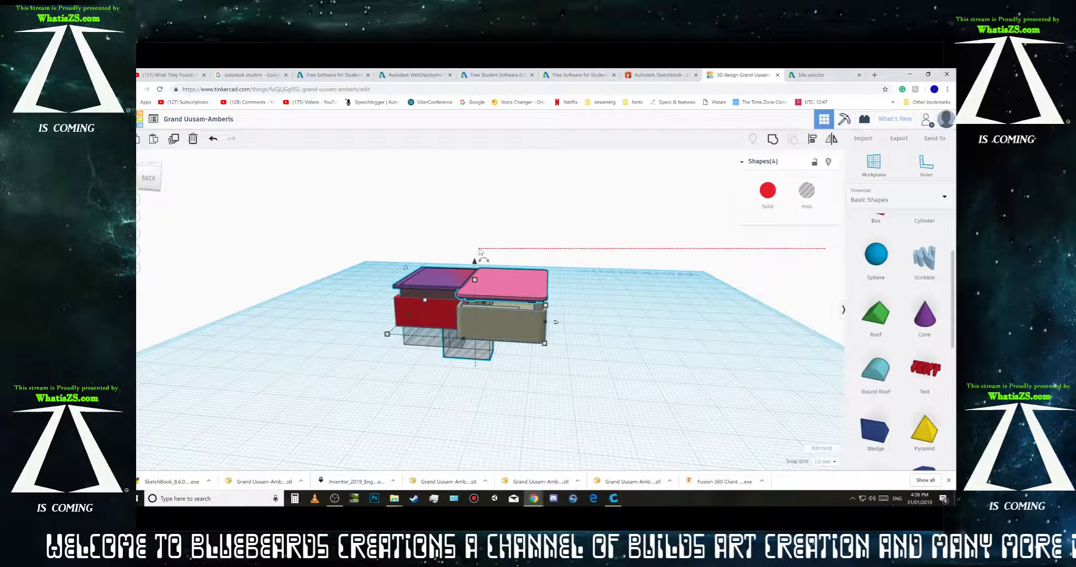
pyautogui.click(473, 259)
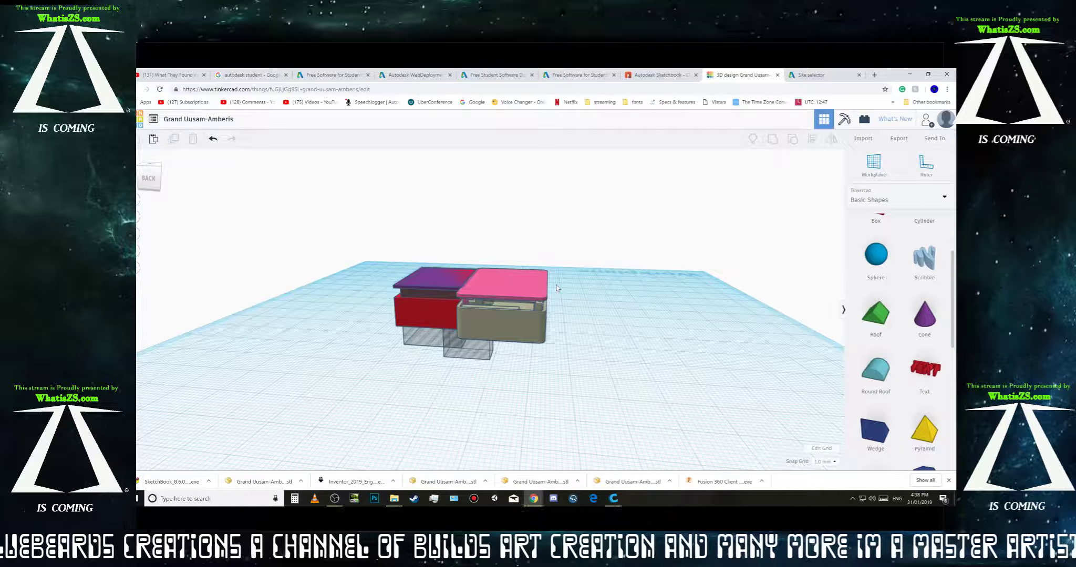
pyautogui.hotkey('ctrl', 'z')
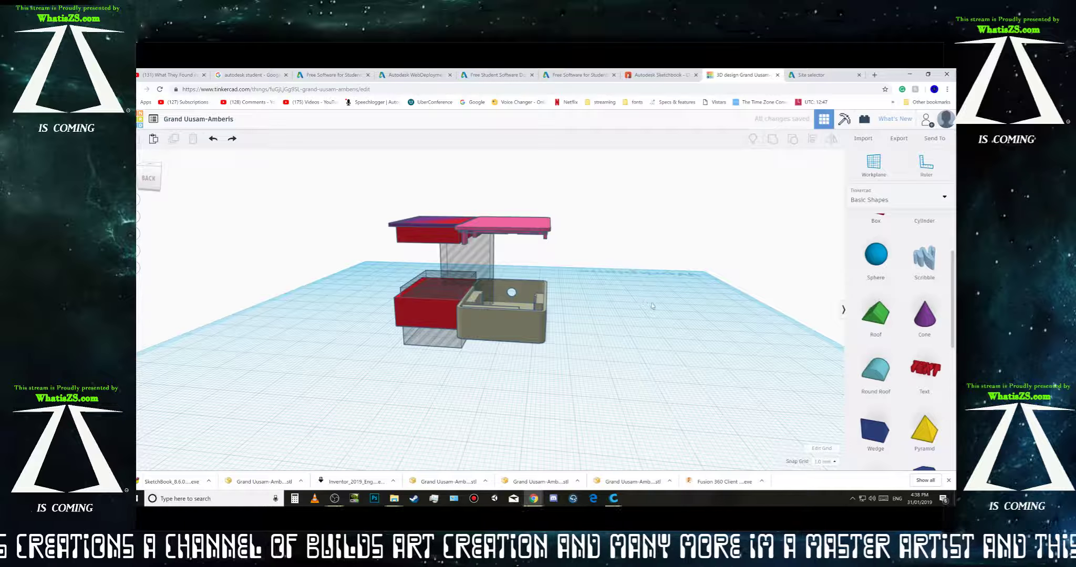
# Step: Duplicate the tall hole block under the lids and place the copy over the grey box
pyautogui.moveTo(559, 200); pyautogui.dragTo(559, 242)
pyautogui.click(493, 258)
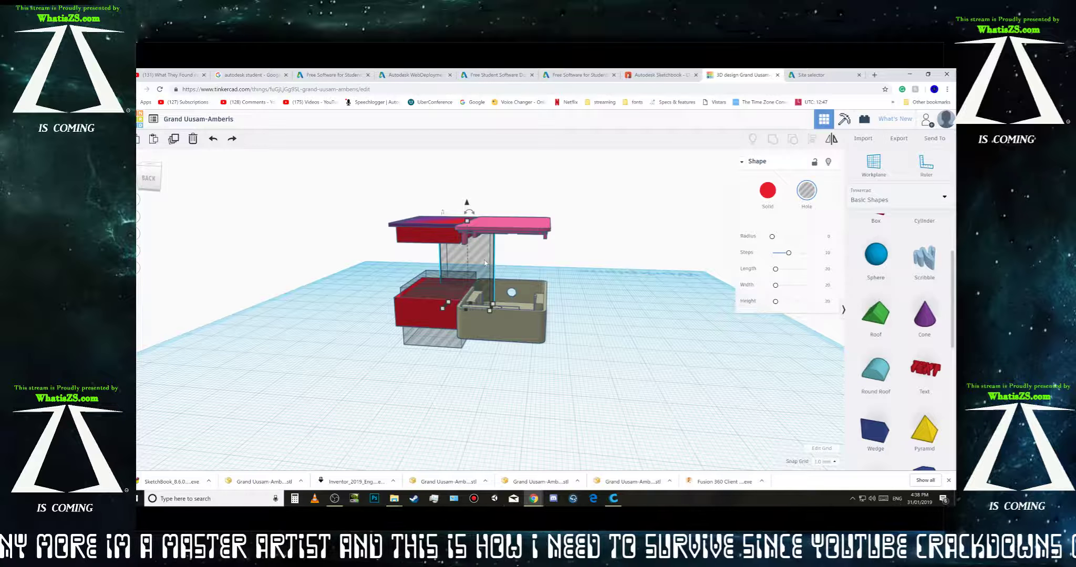
pyautogui.moveTo(484, 264); pyautogui.dragTo(499, 267)
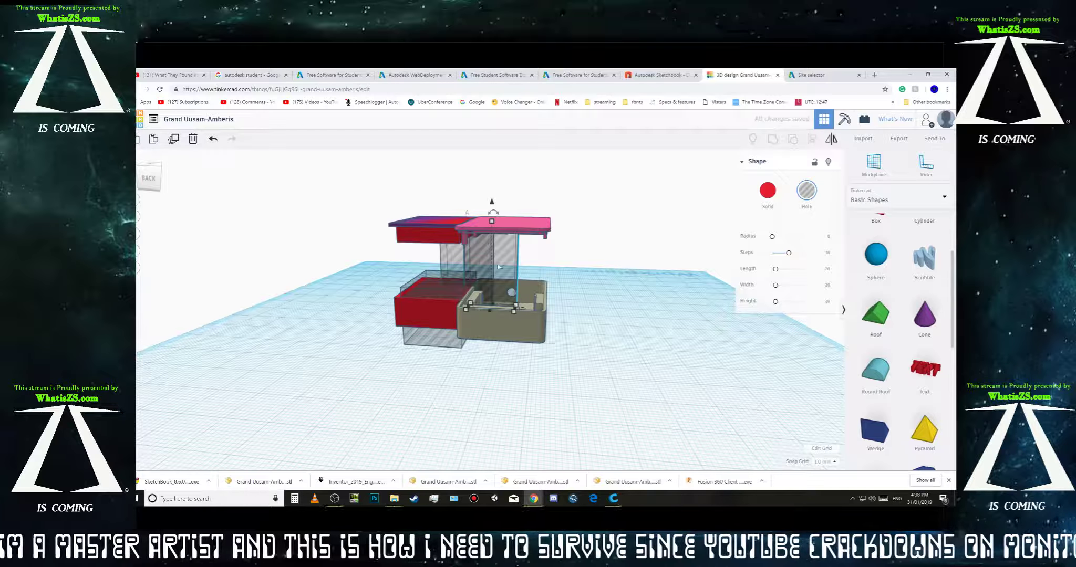
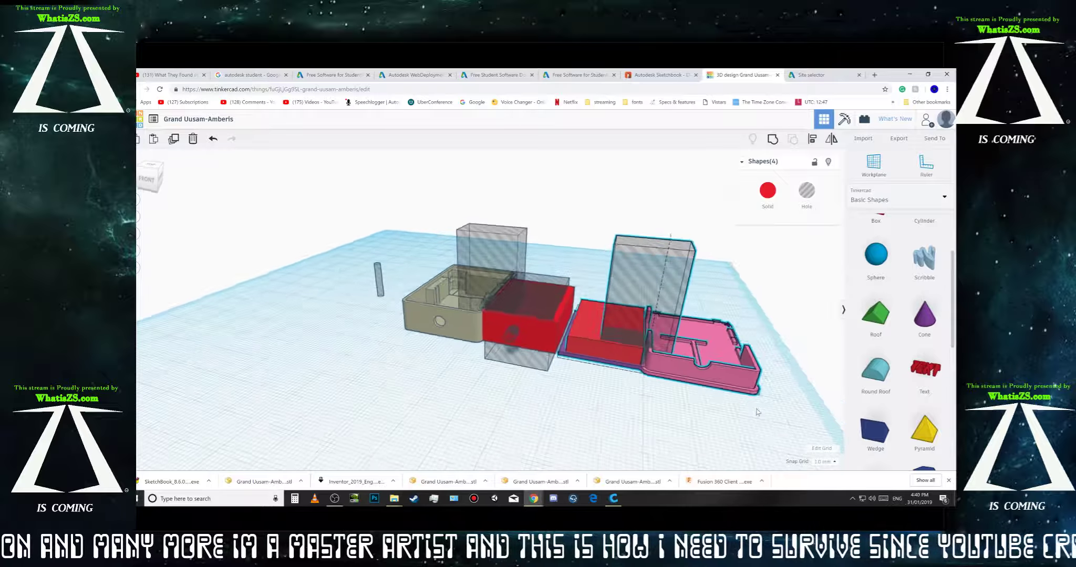
# Step: Shift the flipped lid parts and their hole block slightly away from the red box
pyautogui.moveTo(757, 412); pyautogui.dragTo(492, 410, button='right')
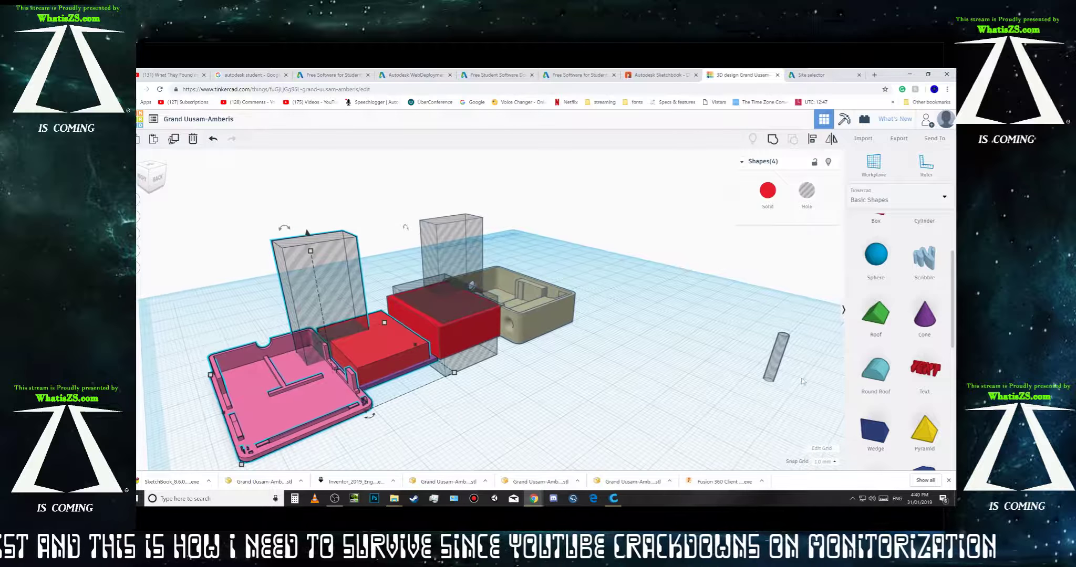
pyautogui.moveTo(630, 331); pyautogui.dragTo(841, 367, button='right')
pyautogui.moveTo(358, 354); pyautogui.dragTo(436, 327, button='right')
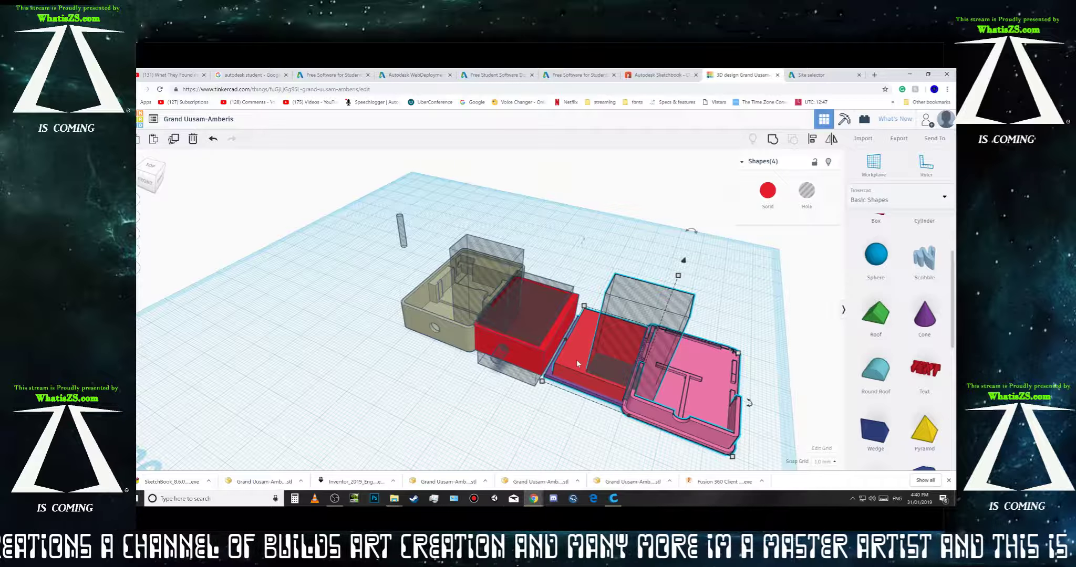
pyautogui.moveTo(578, 364); pyautogui.dragTo(581, 366)
pyautogui.moveTo(463, 368); pyautogui.dragTo(558, 288, button='right')
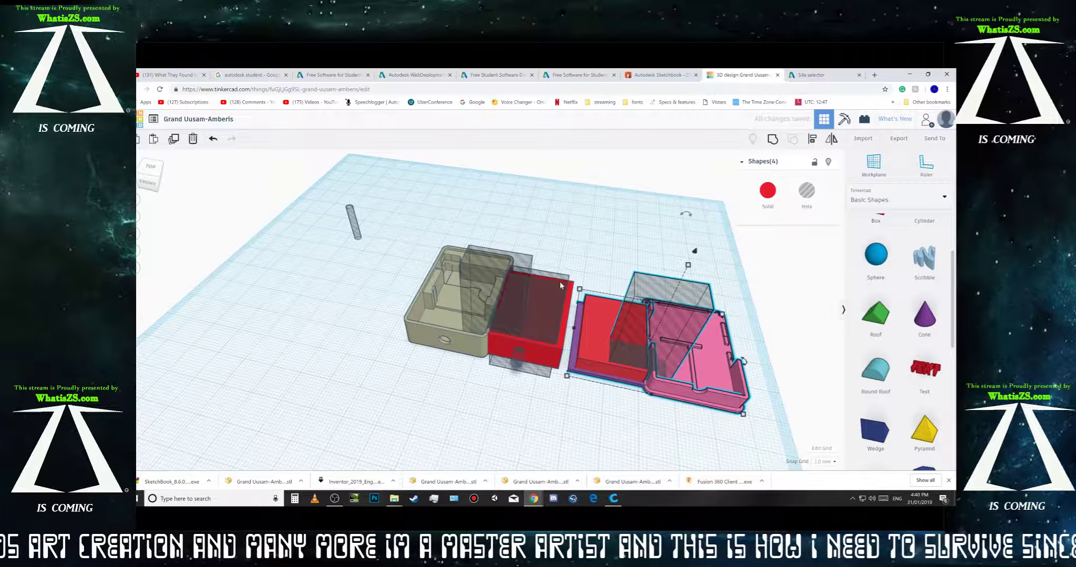
# Step: Move the grey and red boxes together with their hole shapes 16 mm away from the flipped lid parts
pyautogui.moveTo(570, 257); pyautogui.dragTo(442, 417)
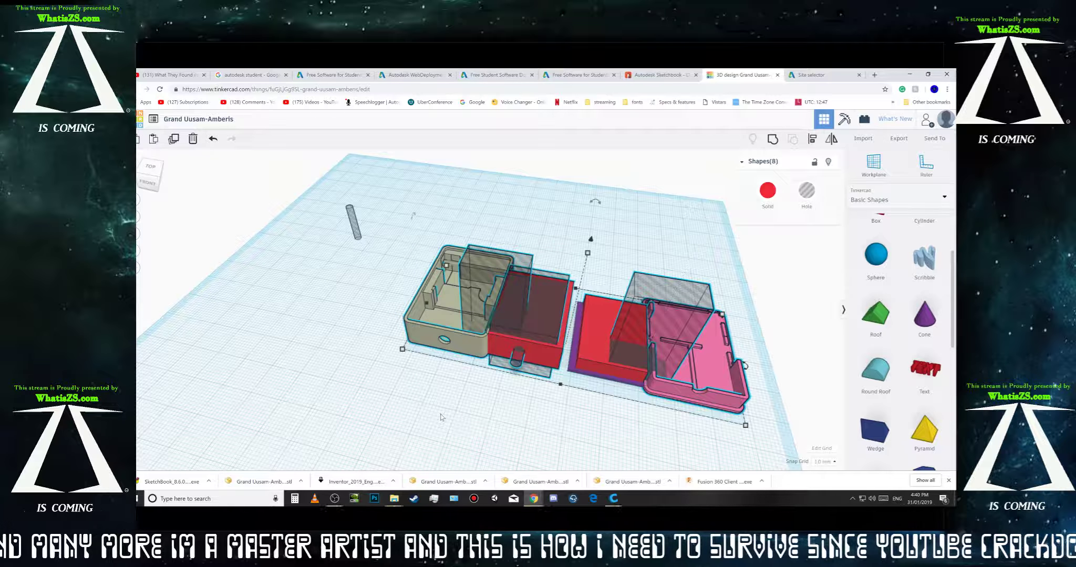
pyautogui.moveTo(443, 418); pyautogui.dragTo(444, 373, button='right')
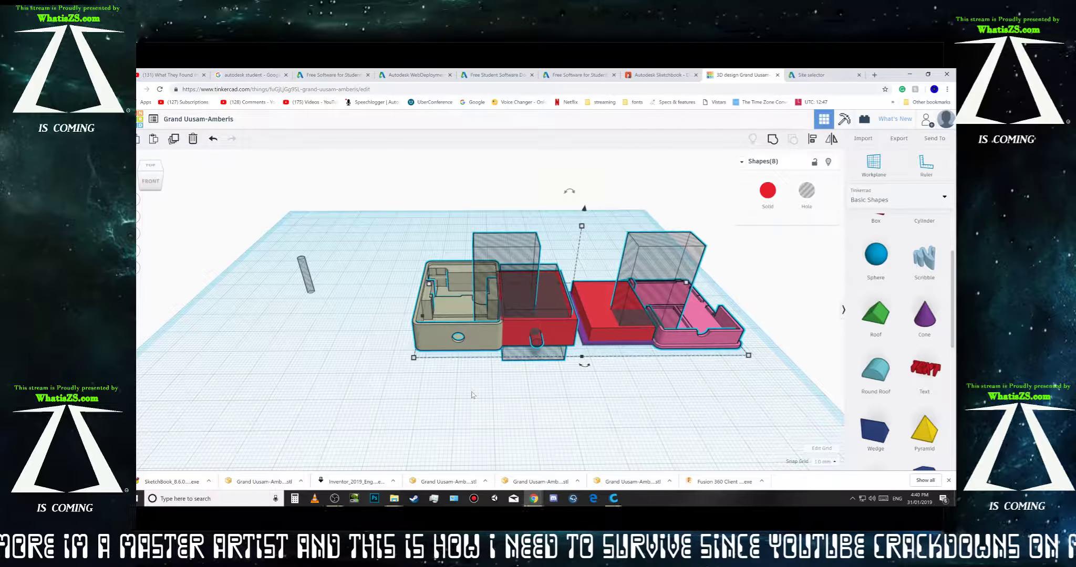
pyautogui.moveTo(442, 372); pyautogui.dragTo(542, 347)
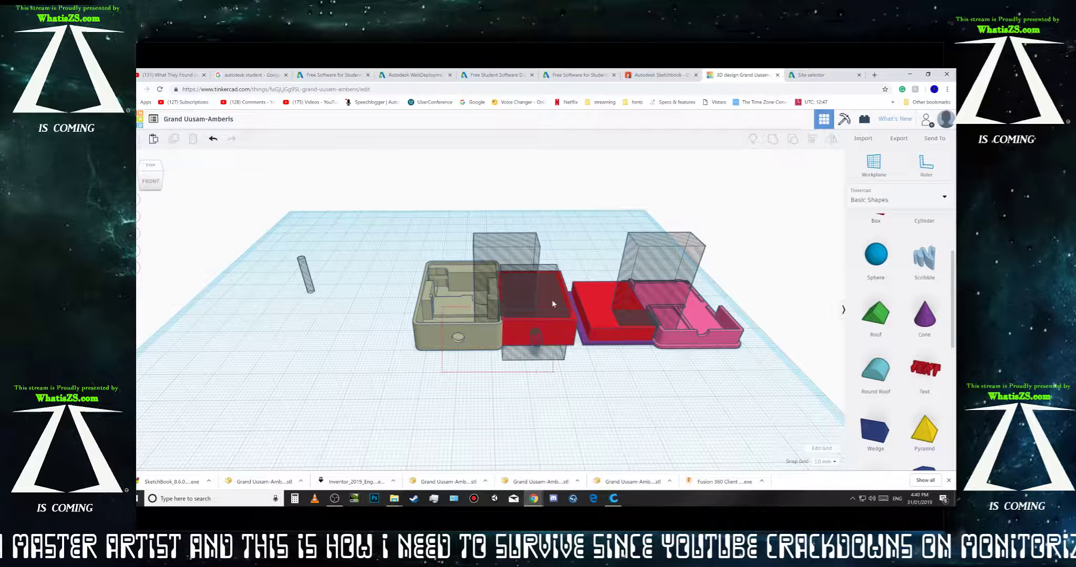
pyautogui.moveTo(552, 304); pyautogui.dragTo(555, 236)
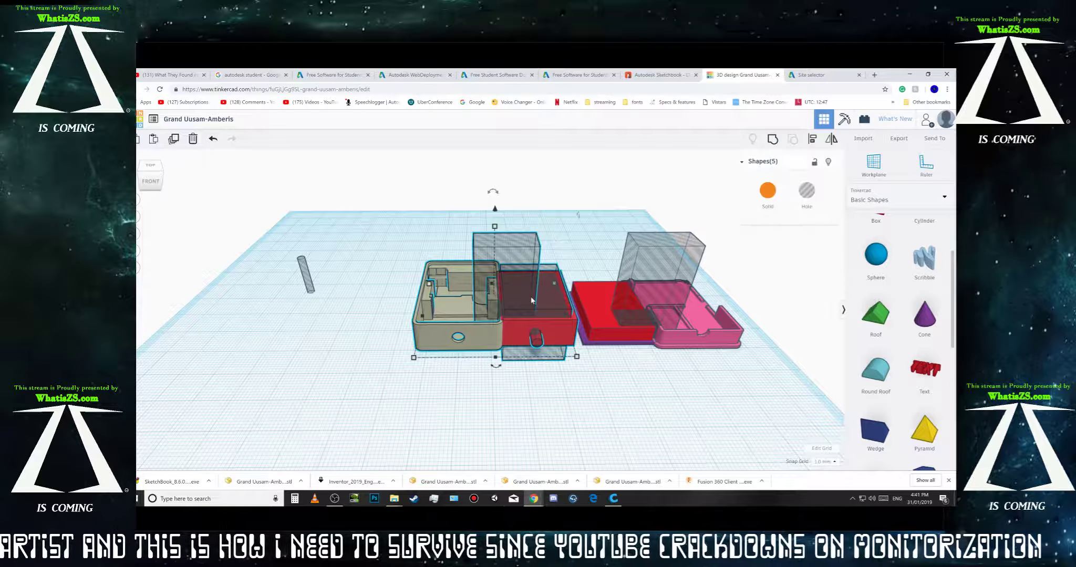
pyautogui.moveTo(520, 326); pyautogui.dragTo(468, 338)
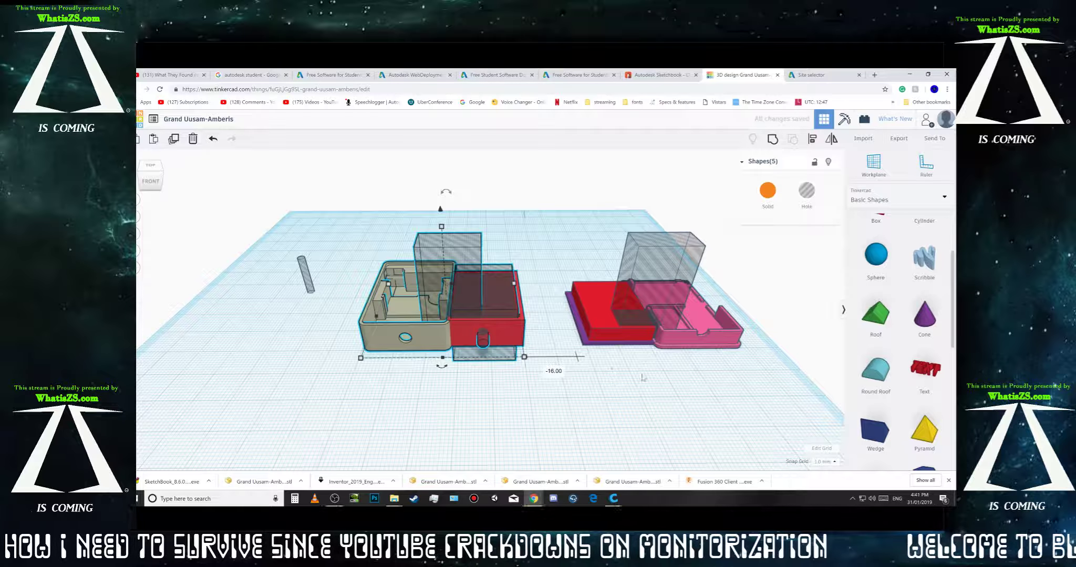
pyautogui.click(670, 440)
# Step: Move the pink, red and purple lid parts with their tall hole block back toward the red box, leaving a small gap
pyautogui.moveTo(668, 438); pyautogui.dragTo(547, 441, button='right')
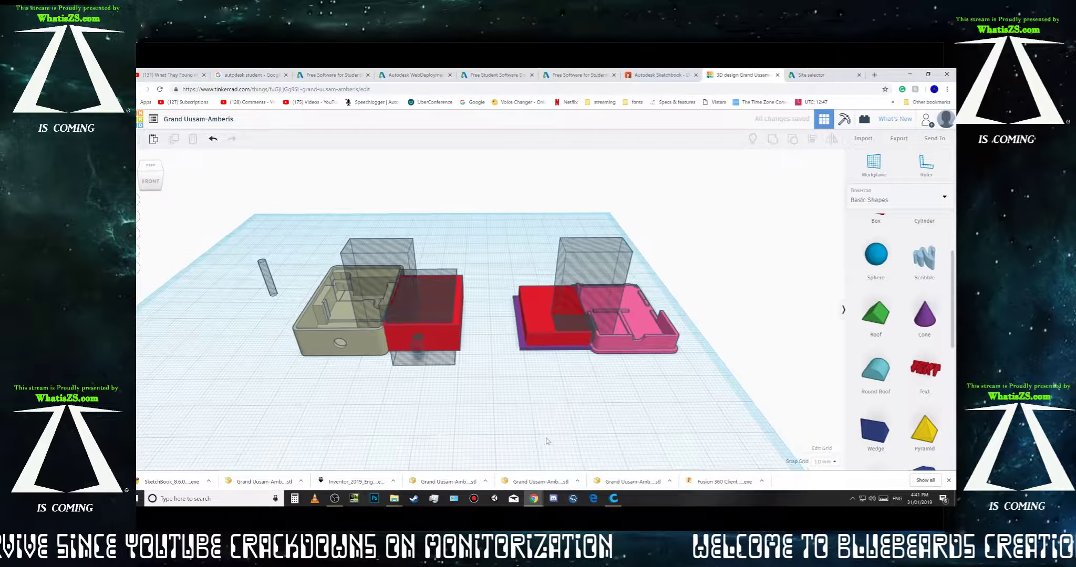
pyautogui.moveTo(494, 245); pyautogui.dragTo(696, 402)
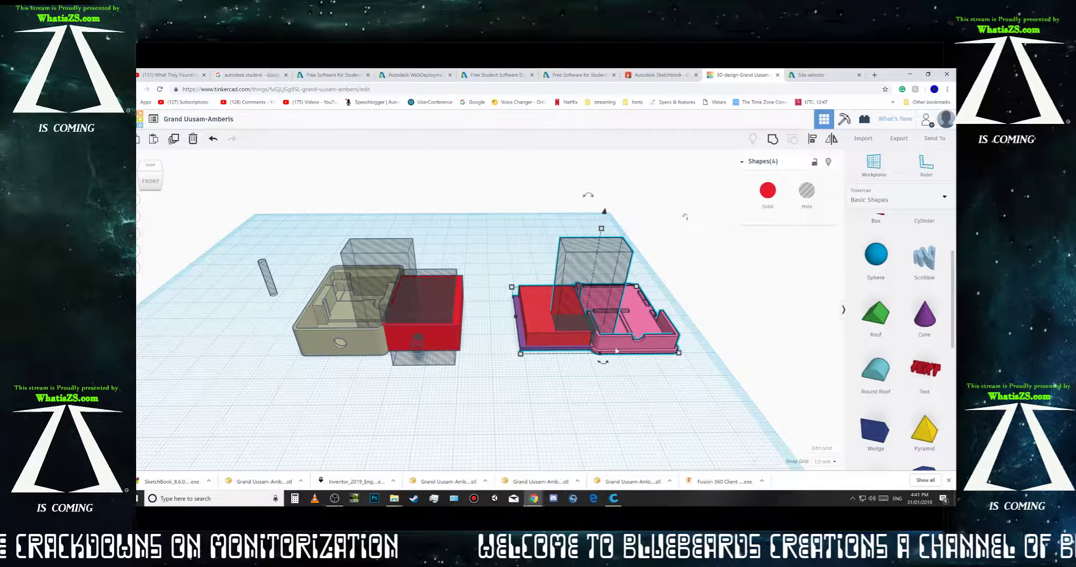
pyautogui.moveTo(577, 323); pyautogui.dragTo(535, 328)
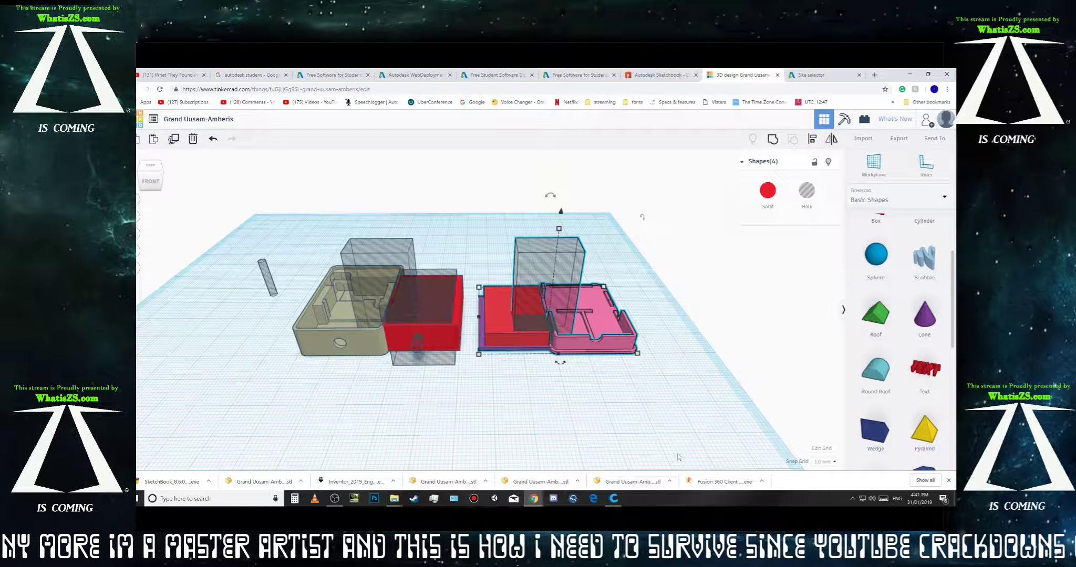
# Step: Place a hole box at the outer corner of the grey box and raise it 0.8 mm above the workplane
pyautogui.moveTo(289, 428); pyautogui.dragTo(346, 407, button='right')
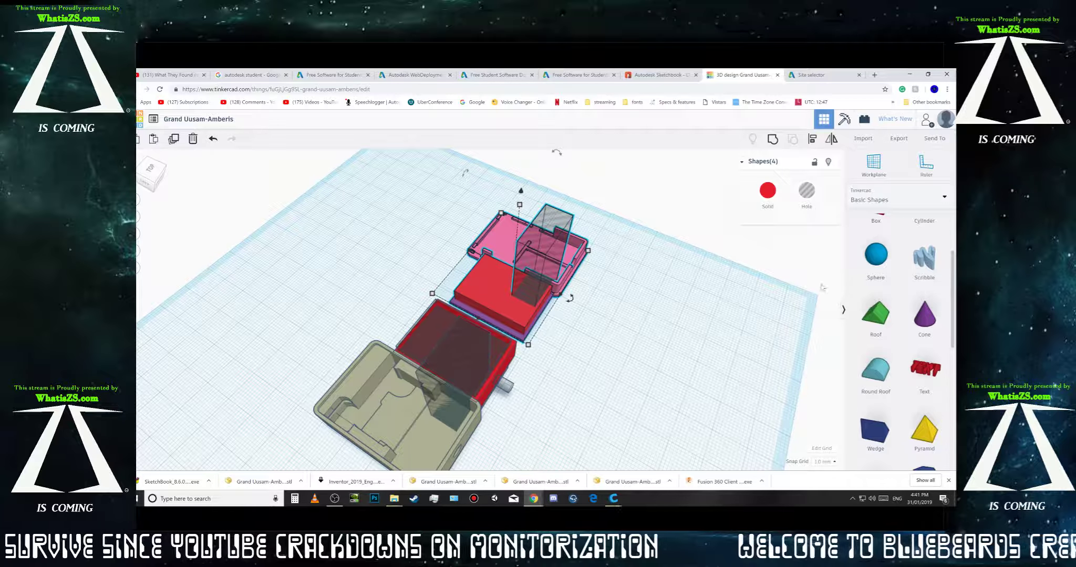
pyautogui.scroll(2, 869, 284)
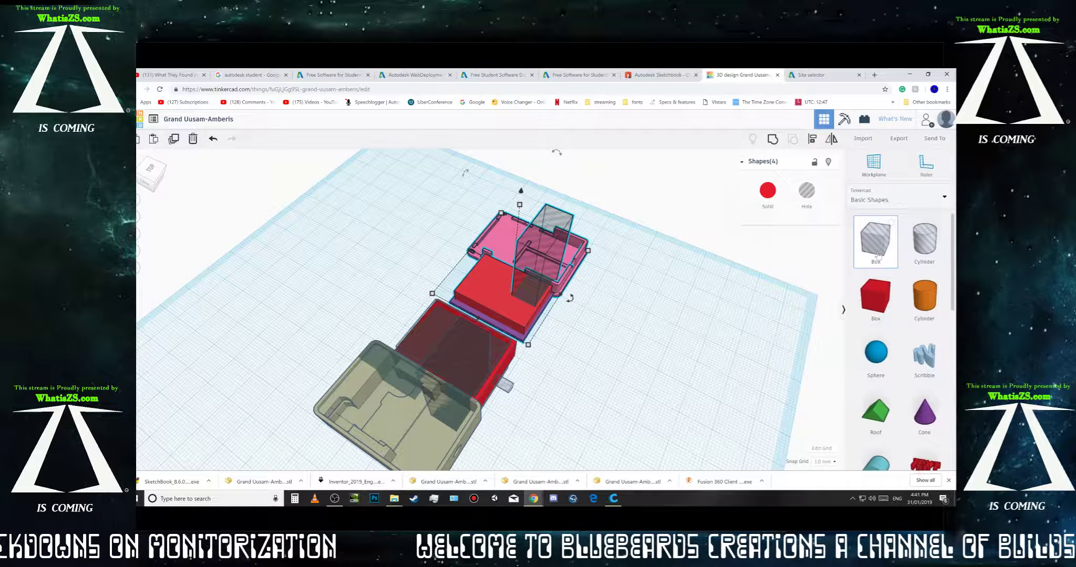
pyautogui.moveTo(876, 252); pyautogui.dragTo(377, 410)
pyautogui.moveTo(304, 434); pyautogui.dragTo(567, 328, button='right')
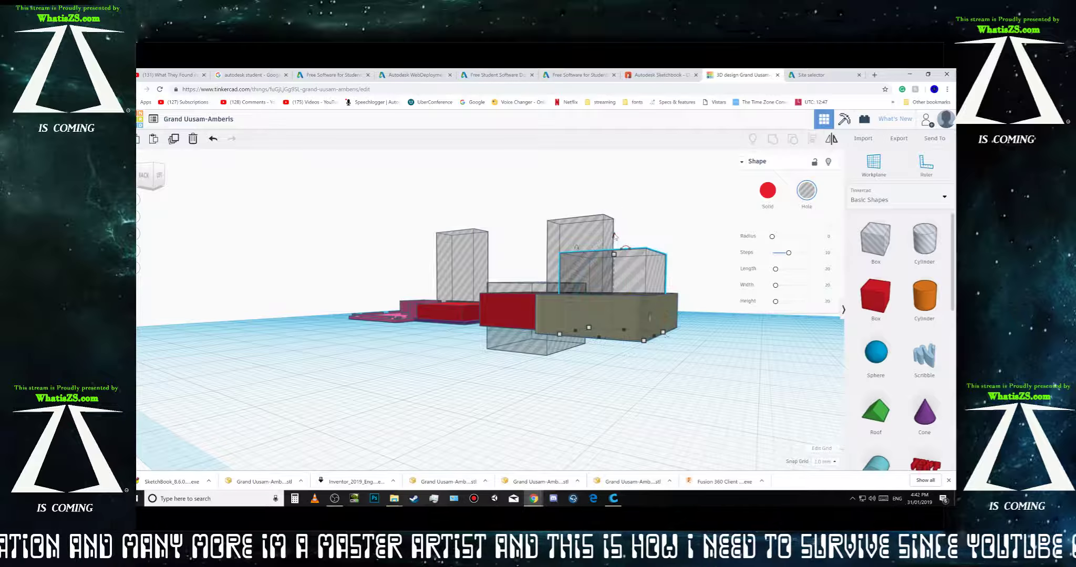
pyautogui.moveTo(615, 236); pyautogui.dragTo(615, 234)
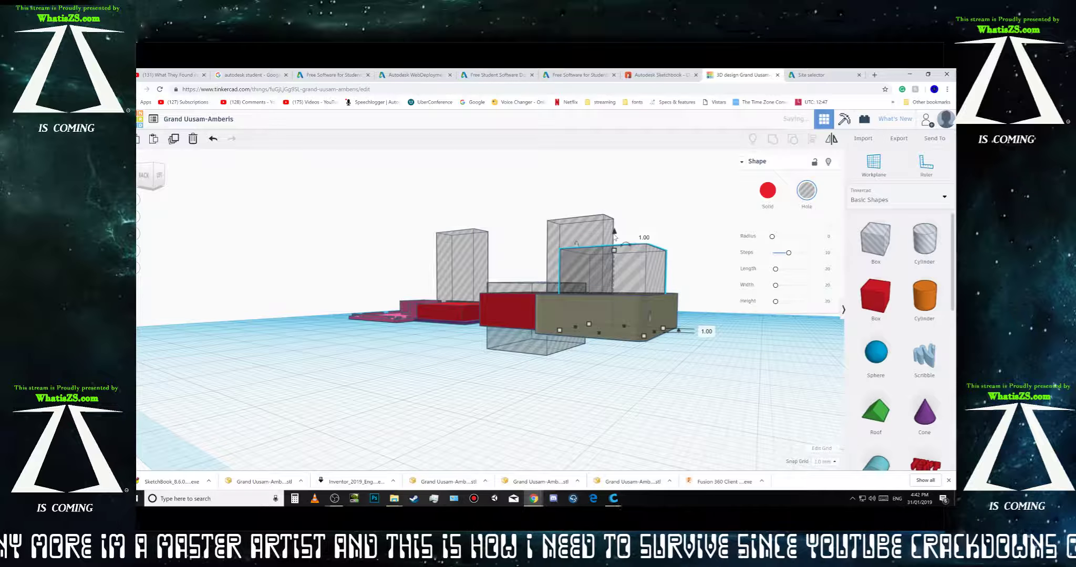
pyautogui.click(706, 331)
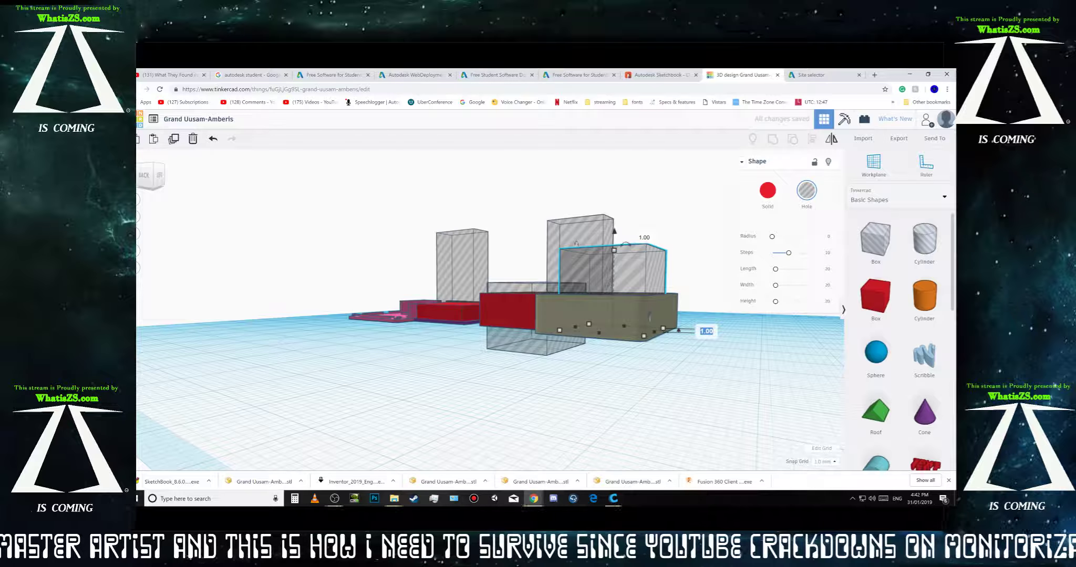
pyautogui.press('Return')
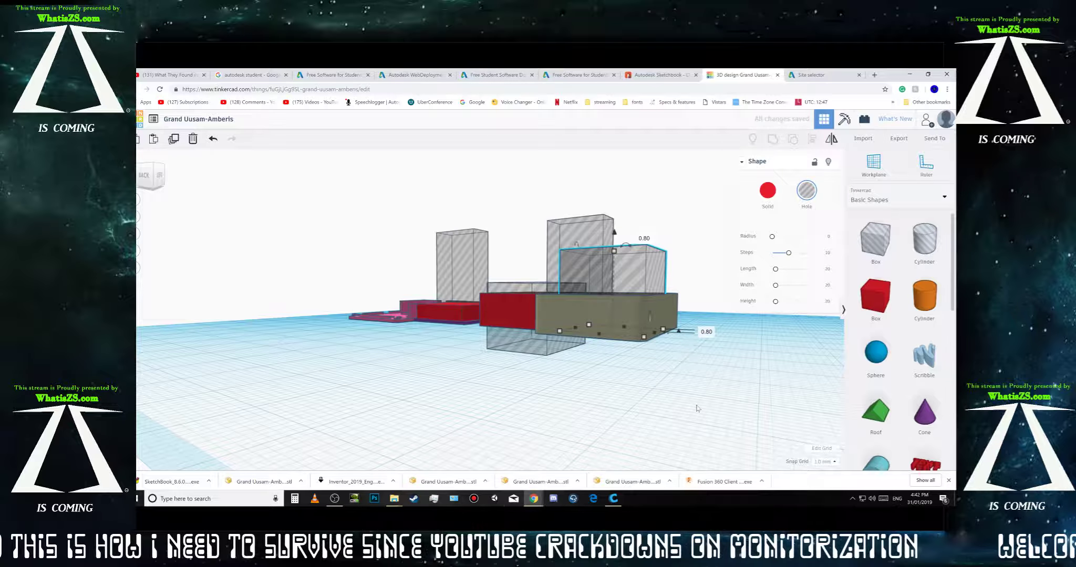
# Step: Shrink the new hole box's footprint to about 6 by 6 mm in the grey box's outer corner
pyautogui.moveTo(763, 384); pyautogui.dragTo(485, 379, button='right')
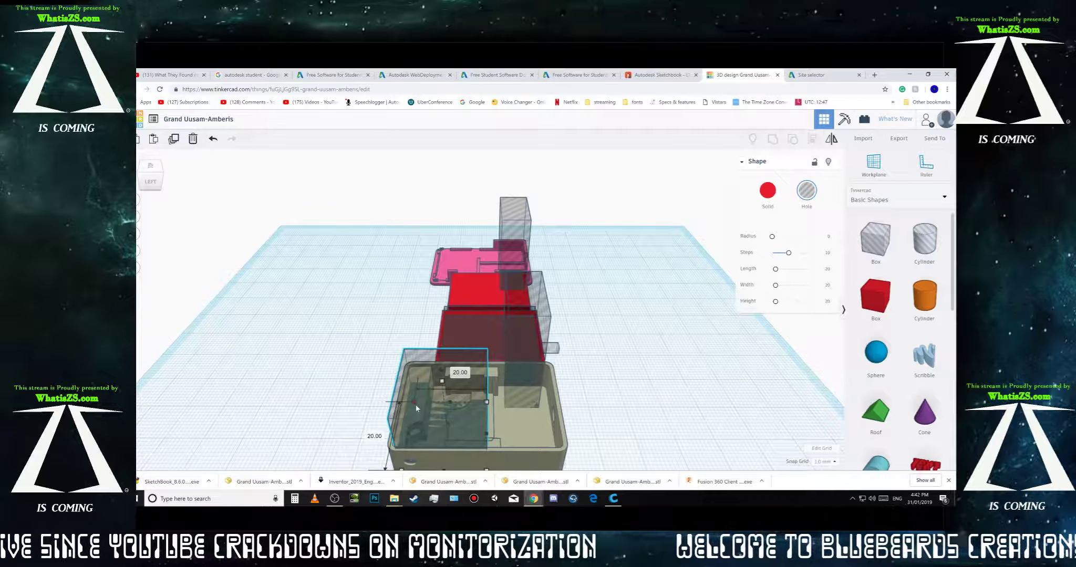
pyautogui.moveTo(413, 402); pyautogui.dragTo(405, 439)
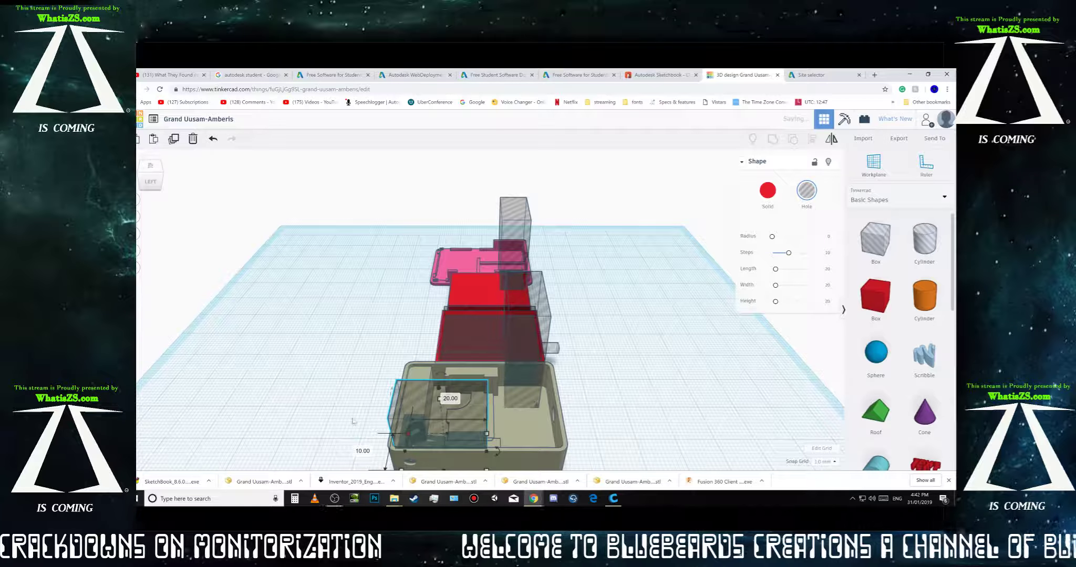
pyautogui.moveTo(332, 407); pyautogui.dragTo(655, 421, button='right')
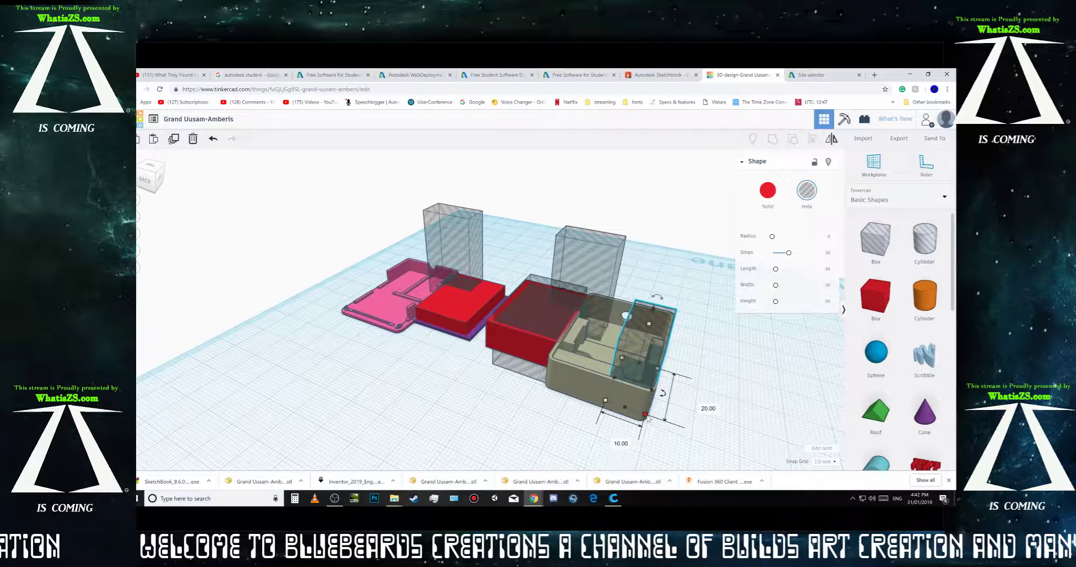
pyautogui.moveTo(648, 419); pyautogui.dragTo(644, 417)
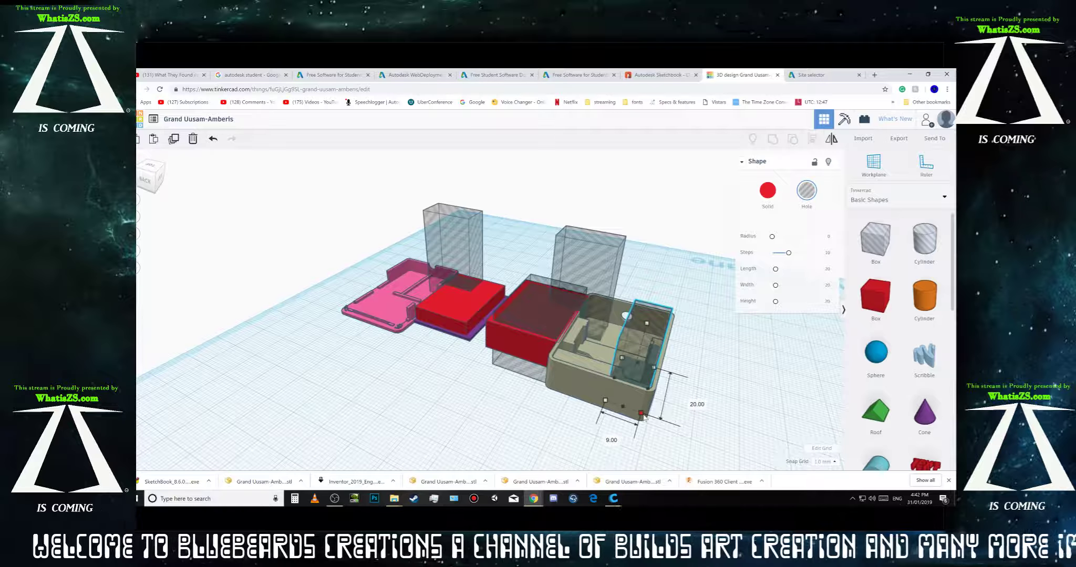
pyautogui.moveTo(644, 416); pyautogui.dragTo(533, 410, button='right')
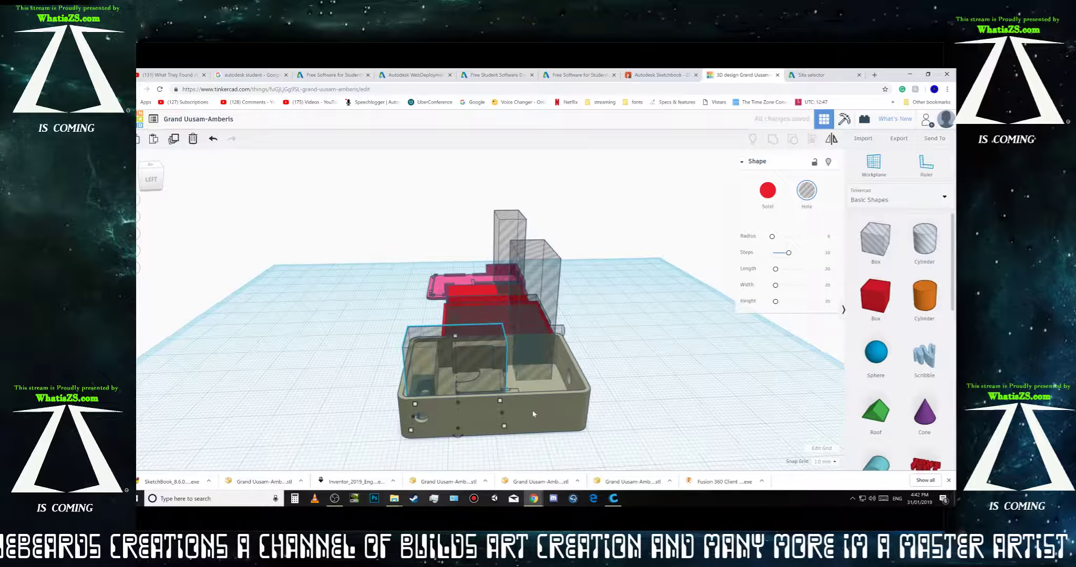
pyautogui.moveTo(504, 428); pyautogui.dragTo(435, 426)
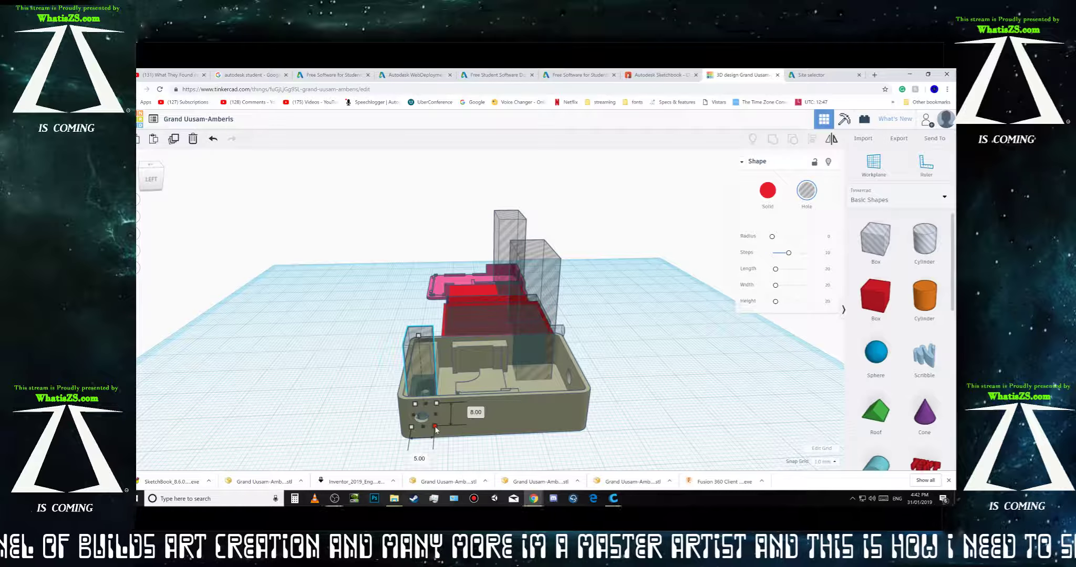
pyautogui.moveTo(435, 426); pyautogui.dragTo(456, 412, button='right')
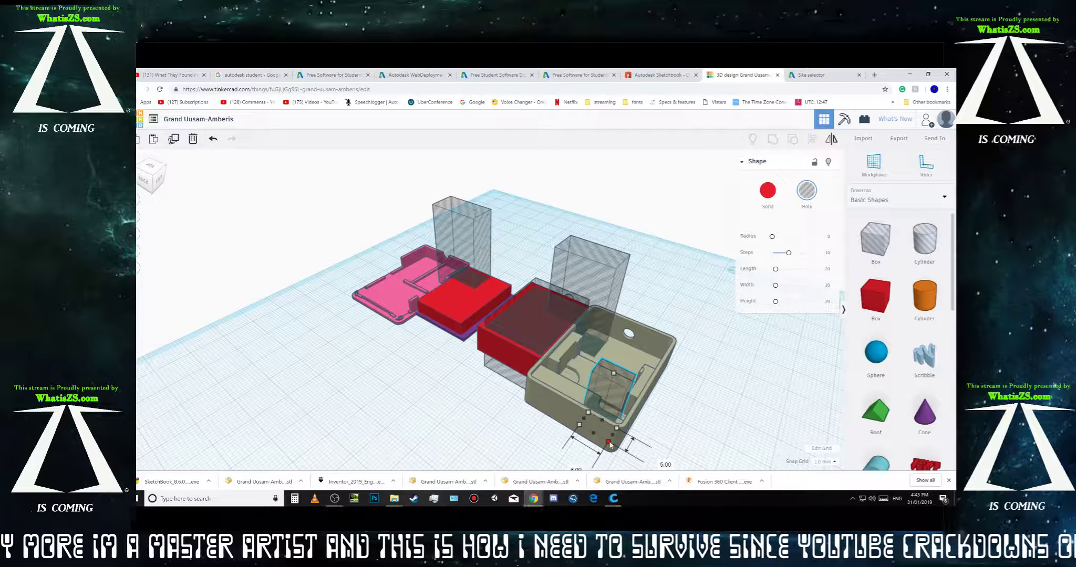
pyautogui.moveTo(609, 443); pyautogui.dragTo(611, 448)
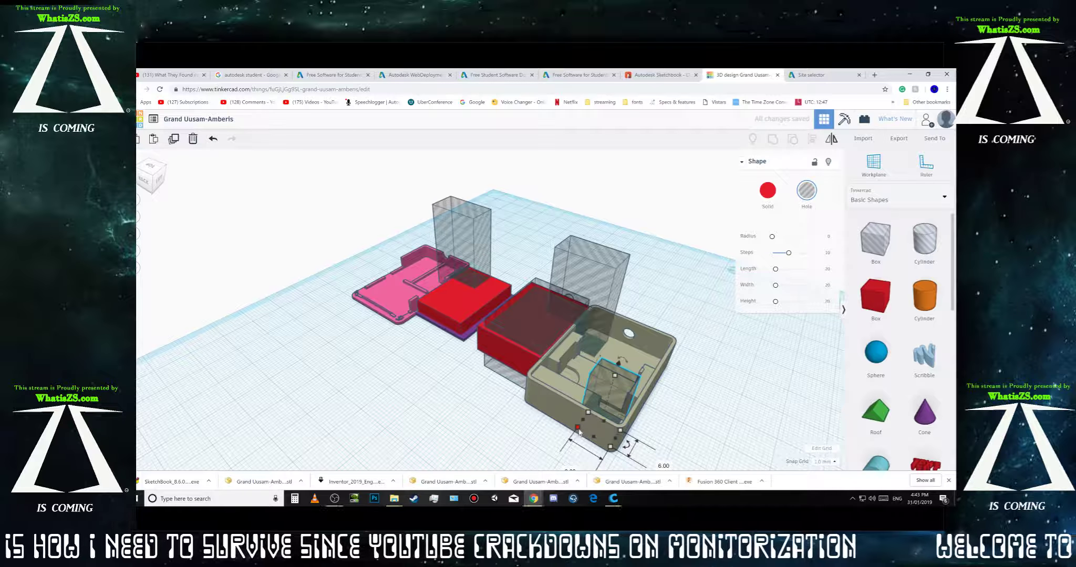
pyautogui.moveTo(578, 430); pyautogui.dragTo(594, 441)
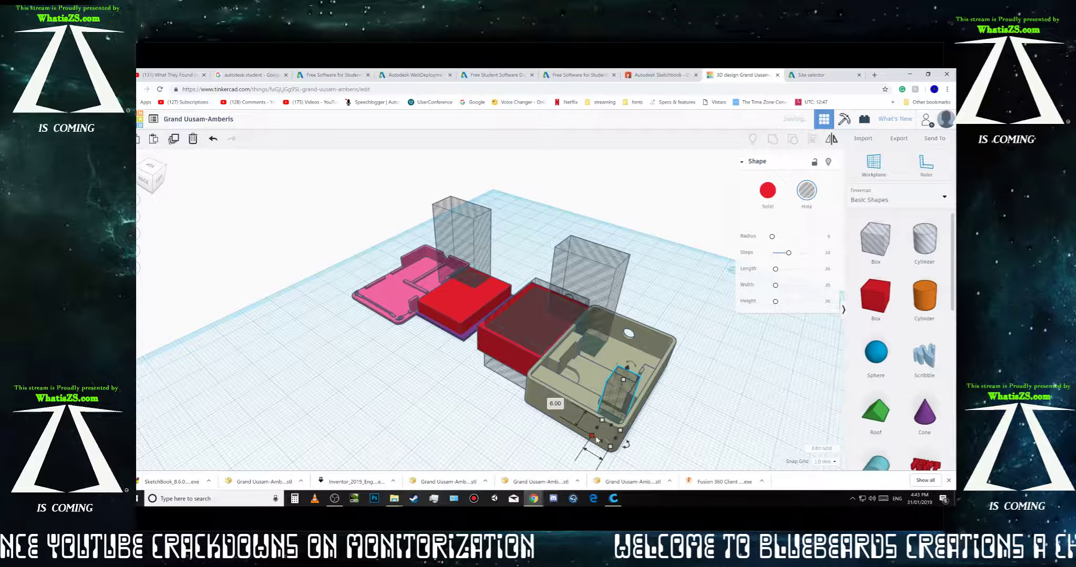
# Step: Add a hole cylinder over the small hole box in the grey box's corner, shrinking it to roughly the same footprint
pyautogui.moveTo(720, 397); pyautogui.dragTo(626, 430, button='right')
pyautogui.moveTo(626, 430); pyautogui.dragTo(635, 378, button='middle')
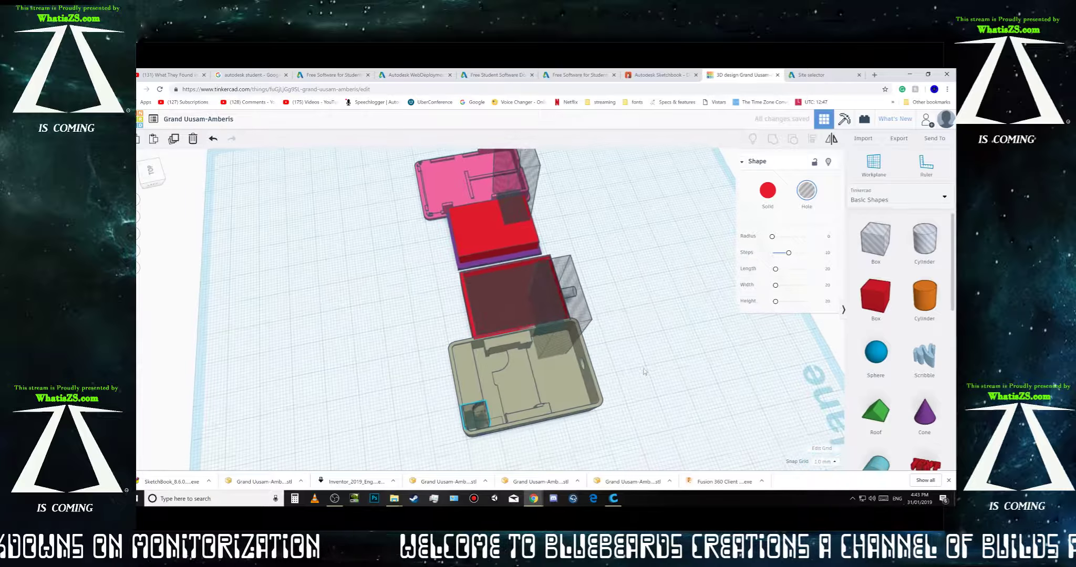
pyautogui.moveTo(634, 393)
pyautogui.mouseDown(button='right')
pyautogui.moveTo(634, 406)
pyautogui.moveTo(634, 394)
pyautogui.mouseUp(button='right')
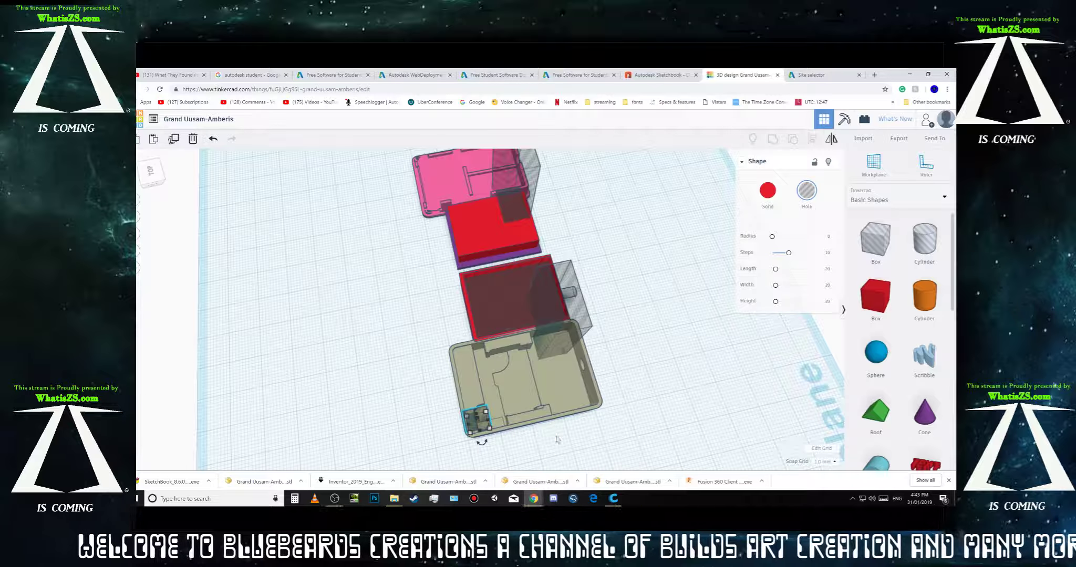
pyautogui.moveTo(915, 258); pyautogui.dragTo(495, 400)
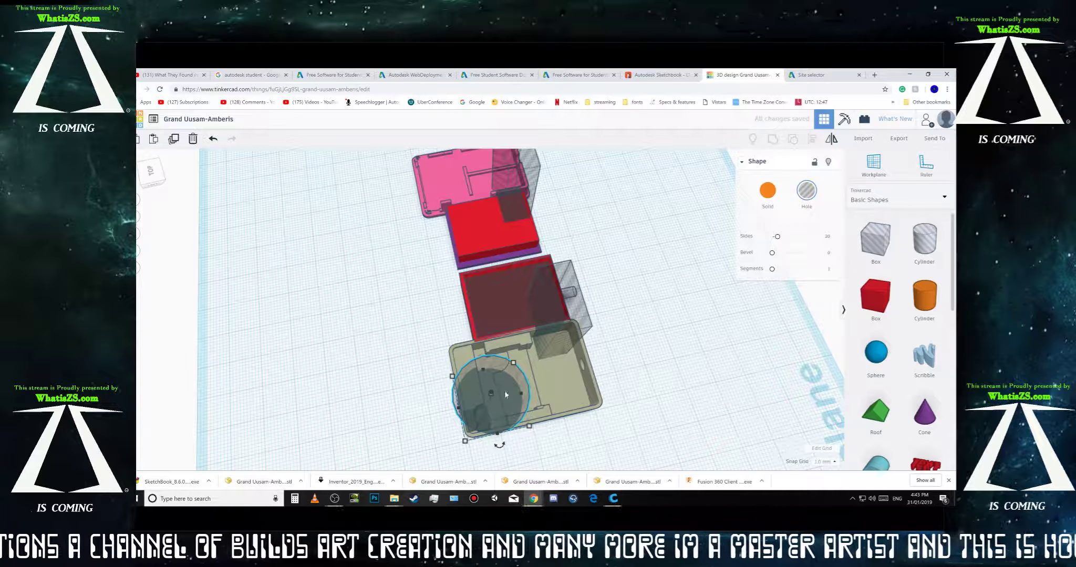
pyautogui.moveTo(513, 366); pyautogui.dragTo(484, 424)
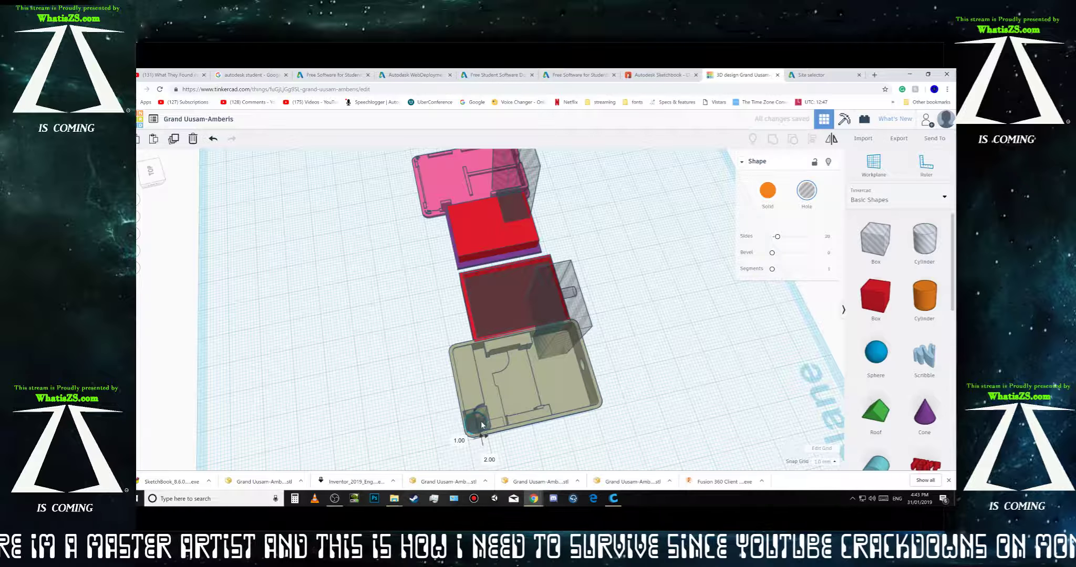
pyautogui.moveTo(481, 419); pyautogui.dragTo(481, 426)
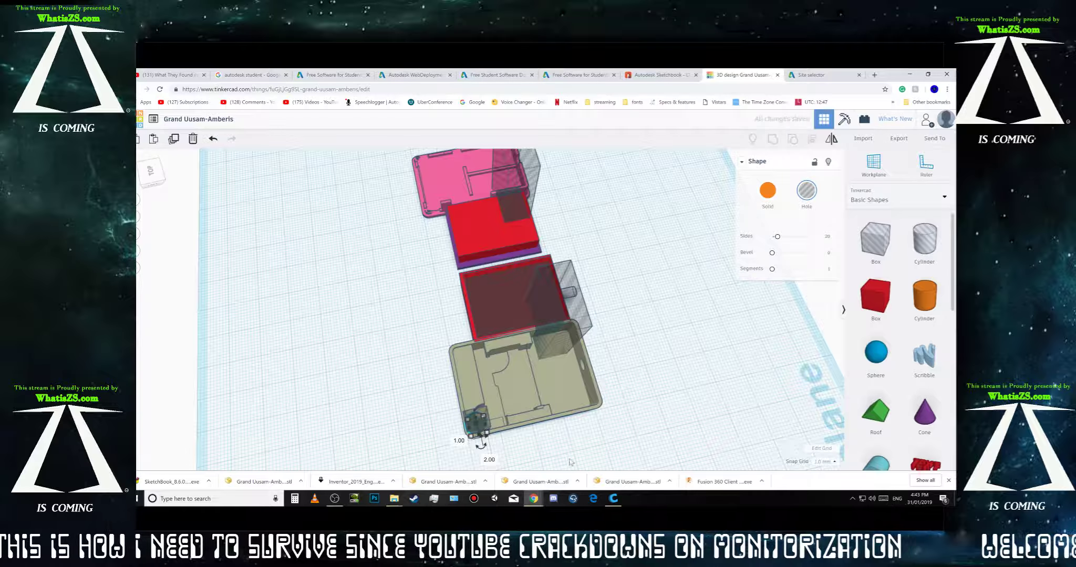
# Step: Reduce the small corner hole box's height to about 9.2 mm
pyautogui.moveTo(571, 462); pyautogui.dragTo(674, 437, button='right')
pyautogui.scroll(5, 674, 437)
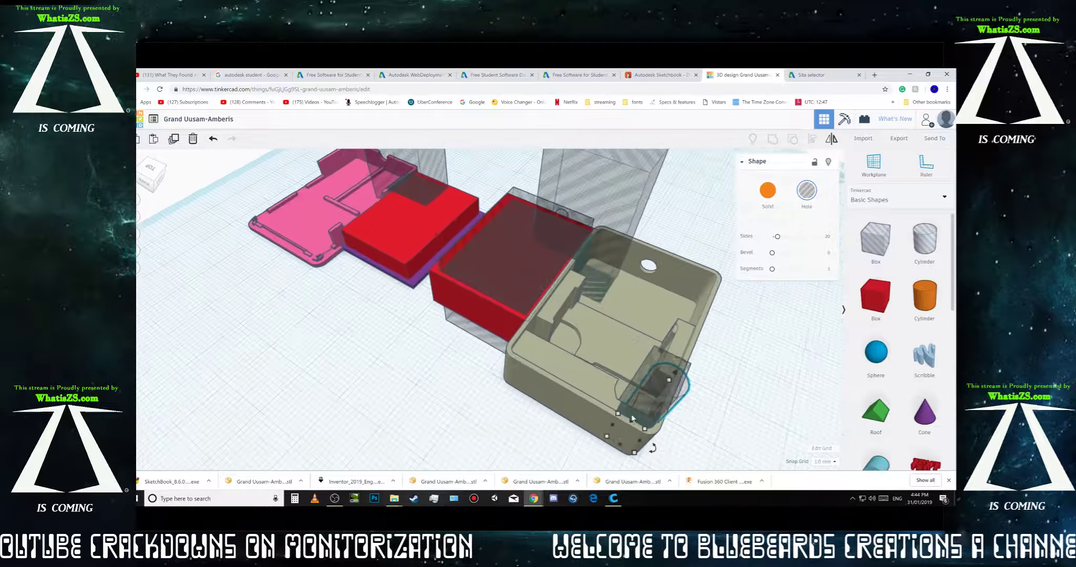
pyautogui.click(686, 415)
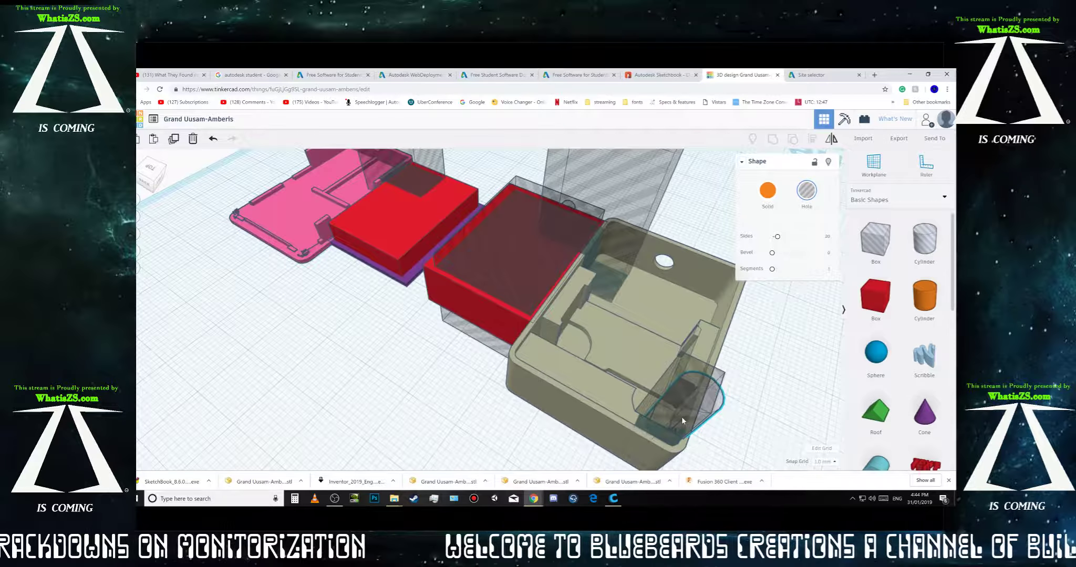
pyautogui.moveTo(680, 419)
pyautogui.mouseDown(button='right')
pyautogui.moveTo(693, 428)
pyautogui.moveTo(686, 417)
pyautogui.mouseUp(button='right')
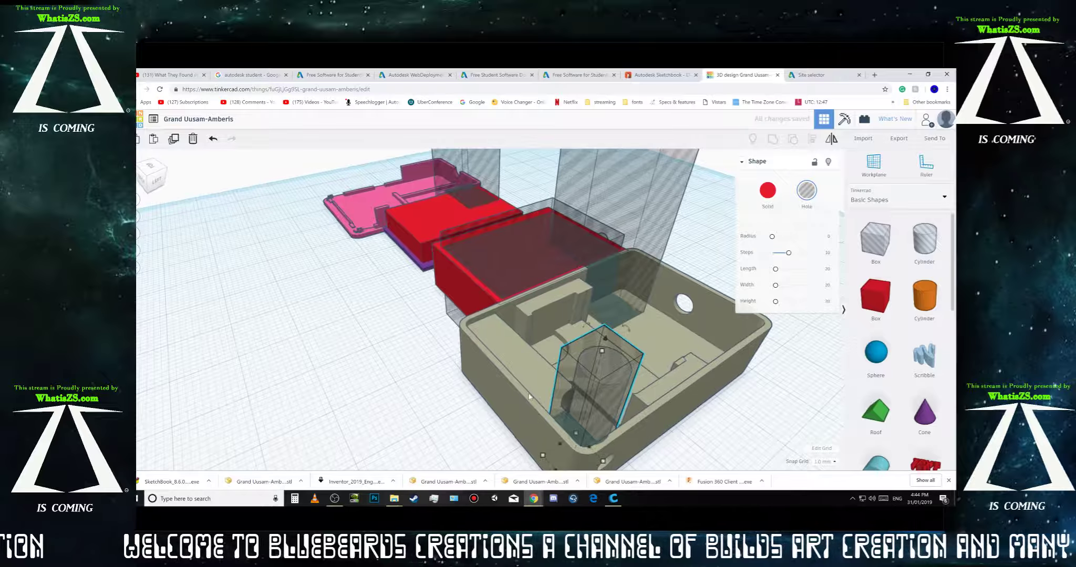
pyautogui.moveTo(600, 355); pyautogui.dragTo(594, 420)
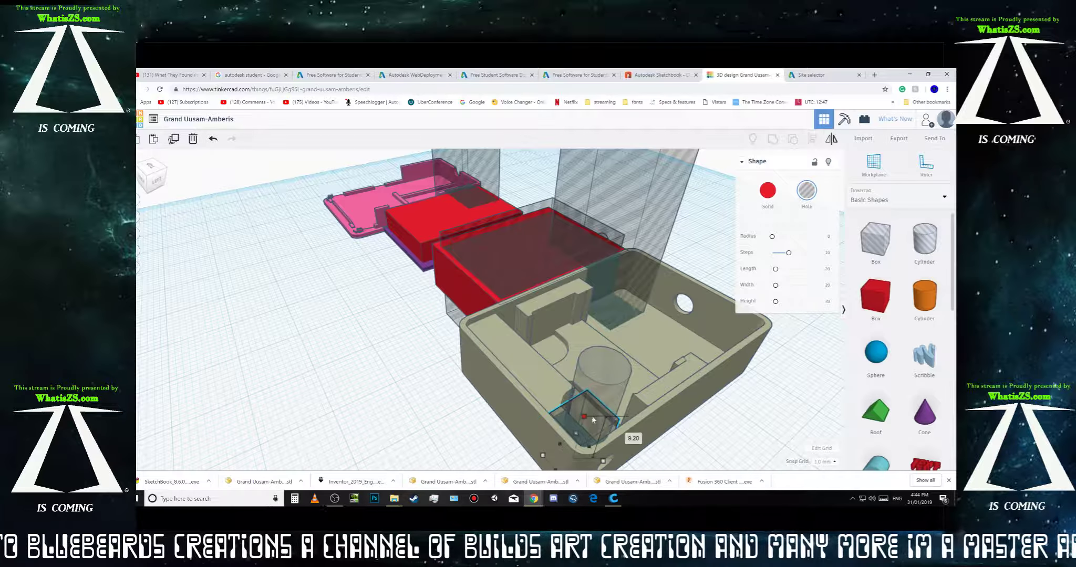
# Step: Select the hole cylinder in the grey box's corner and shift it about 1 mm along the end wall
pyautogui.click(609, 373)
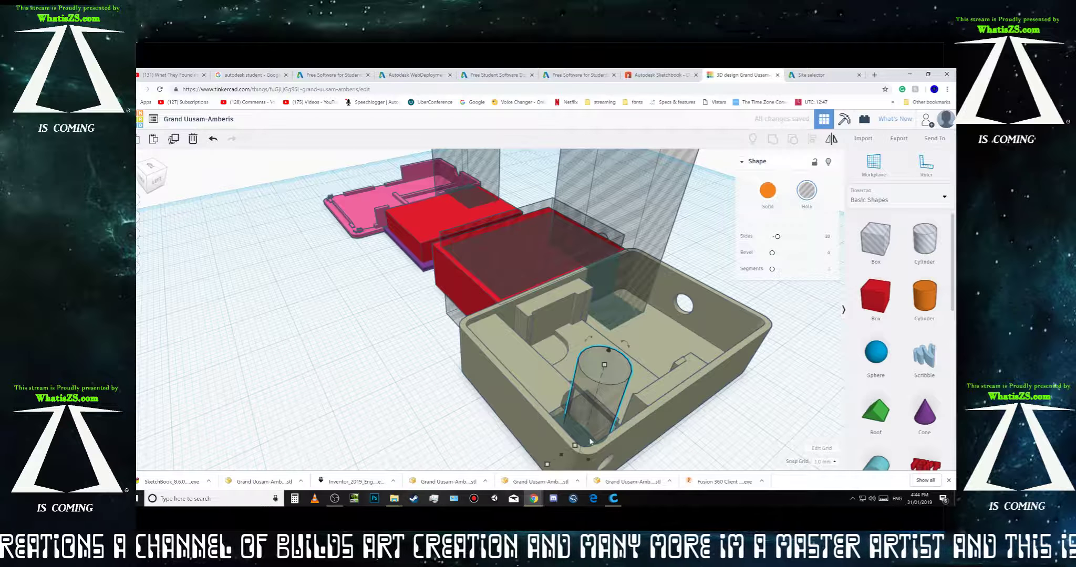
pyautogui.moveTo(712, 452); pyautogui.dragTo(720, 407, button='right')
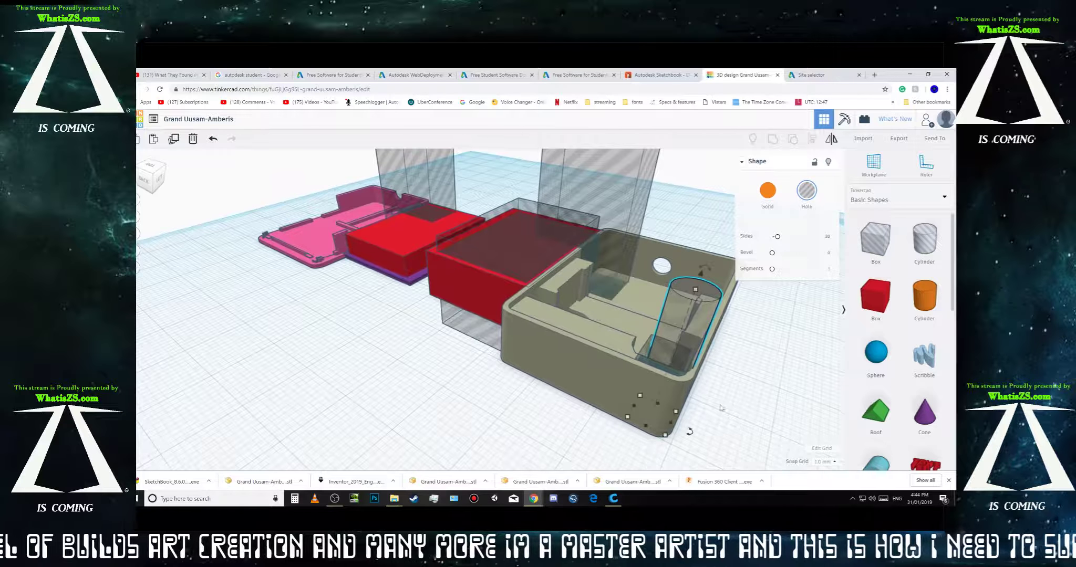
pyautogui.click(683, 344)
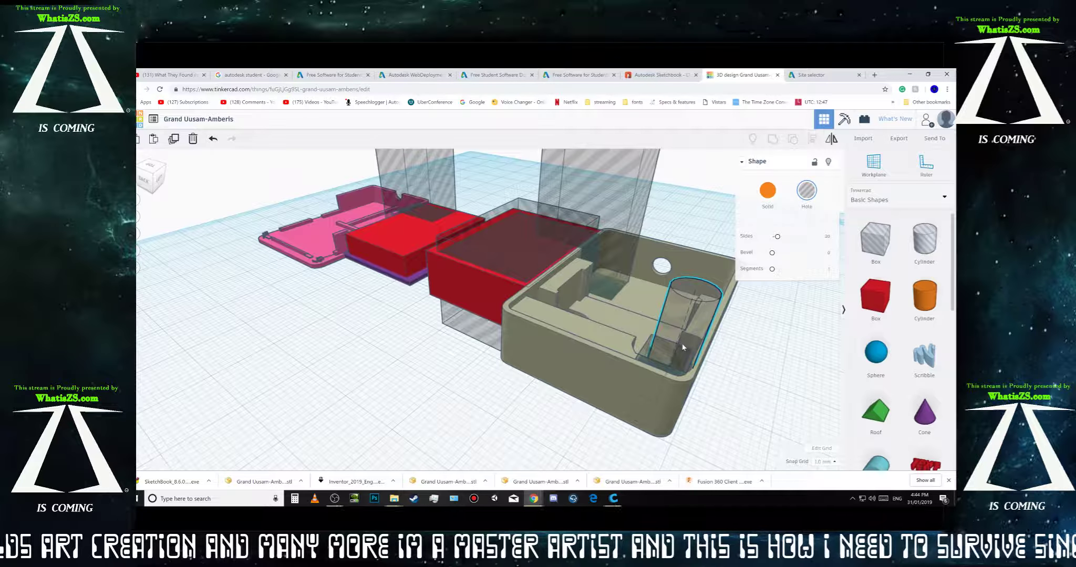
pyautogui.moveTo(680, 347); pyautogui.dragTo(672, 345)
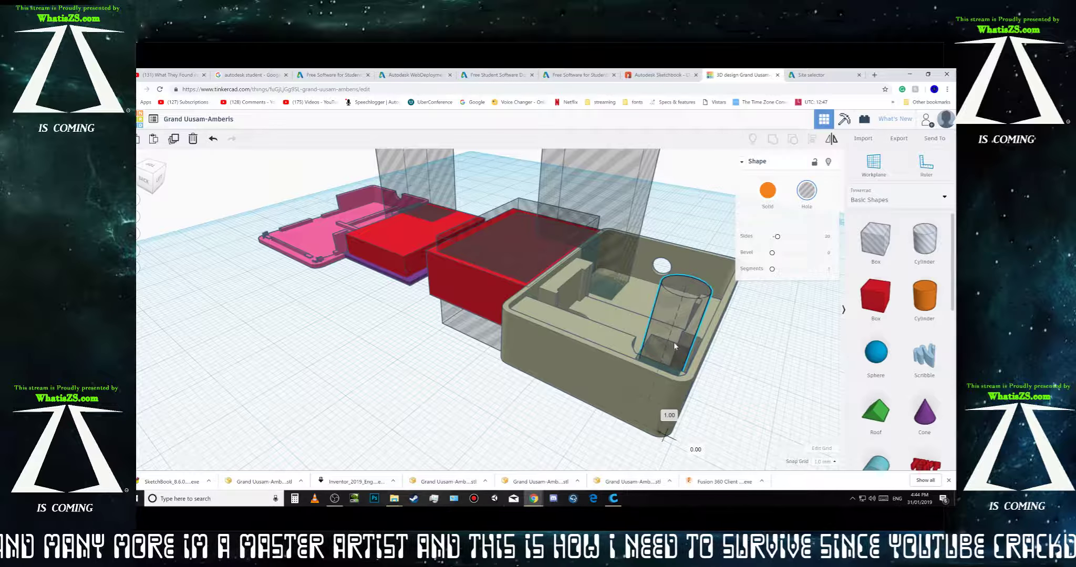
pyautogui.moveTo(676, 345); pyautogui.dragTo(675, 344)
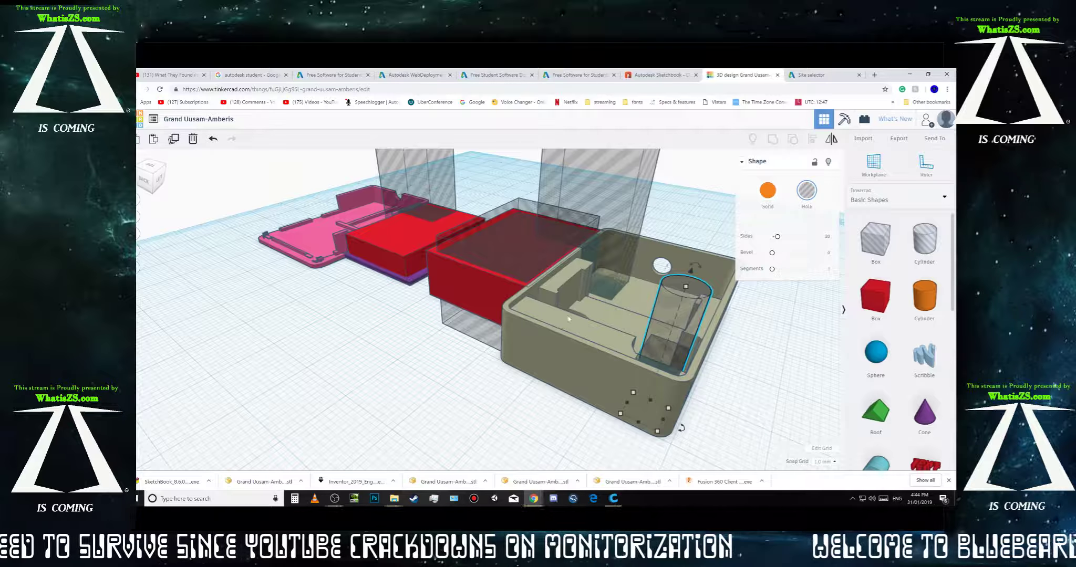
# Step: Set the snap grid to 0.1 mm and fine-position the hole cylinder in the grey box's corner
pyautogui.click(832, 461)
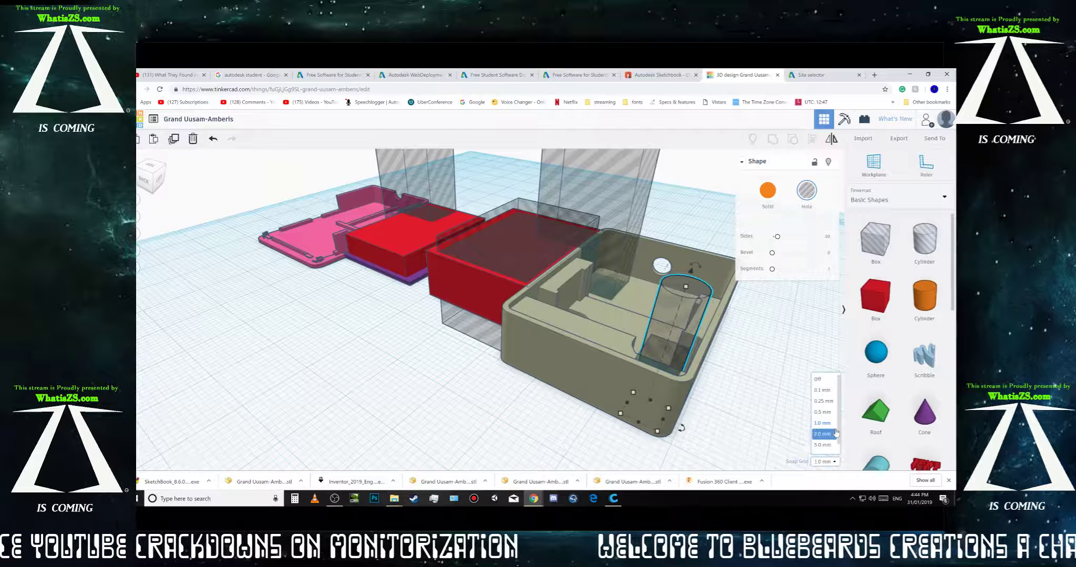
pyautogui.click(828, 393)
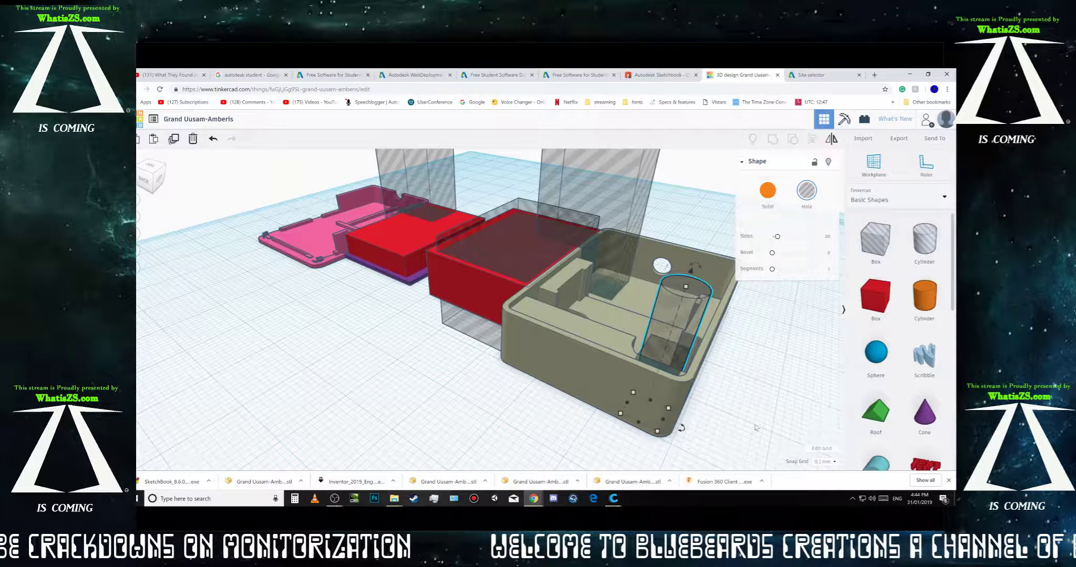
pyautogui.moveTo(674, 355); pyautogui.dragTo(684, 321)
pyautogui.click(674, 323)
pyautogui.moveTo(684, 321); pyautogui.dragTo(670, 378, button='right')
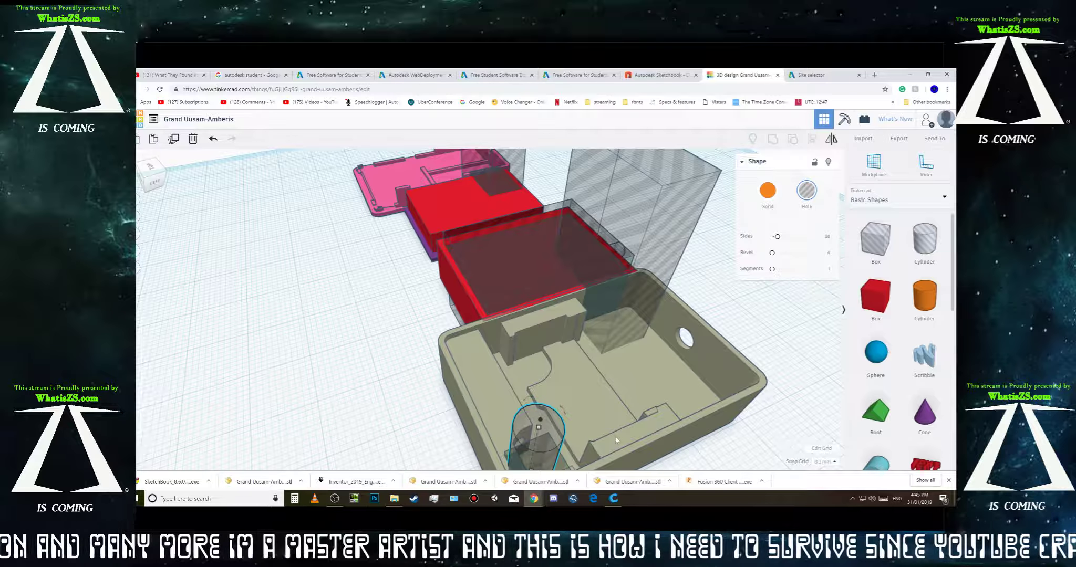
# Step: Paste a copy of the corner hole cylinder and move it so that it overlaps the original
pyautogui.hotkey('ctrl', 'v')
pyautogui.moveTo(574, 441); pyautogui.dragTo(547, 430)
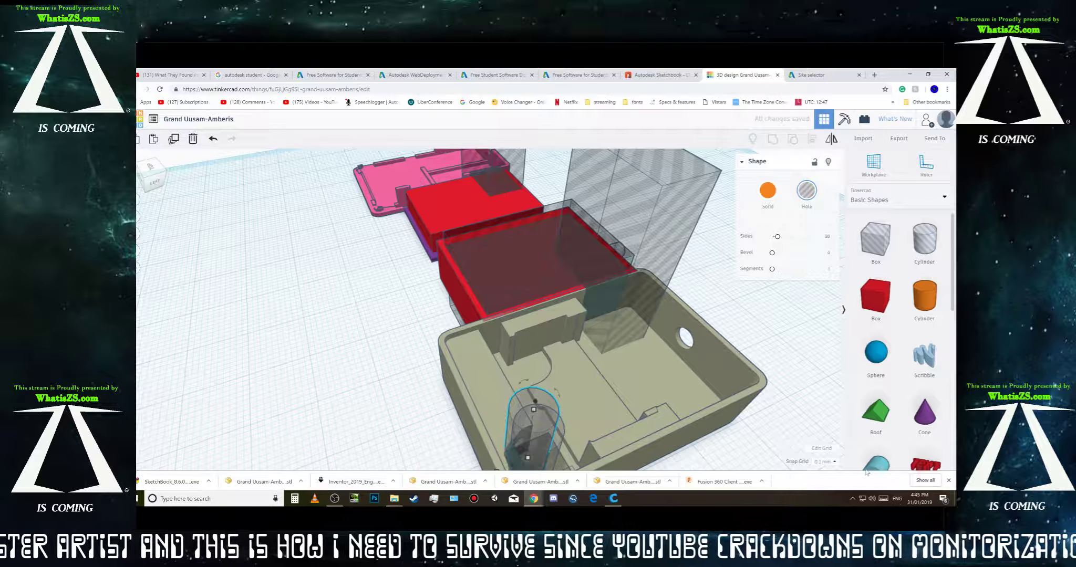
pyautogui.moveTo(812, 399); pyautogui.dragTo(772, 397, button='right')
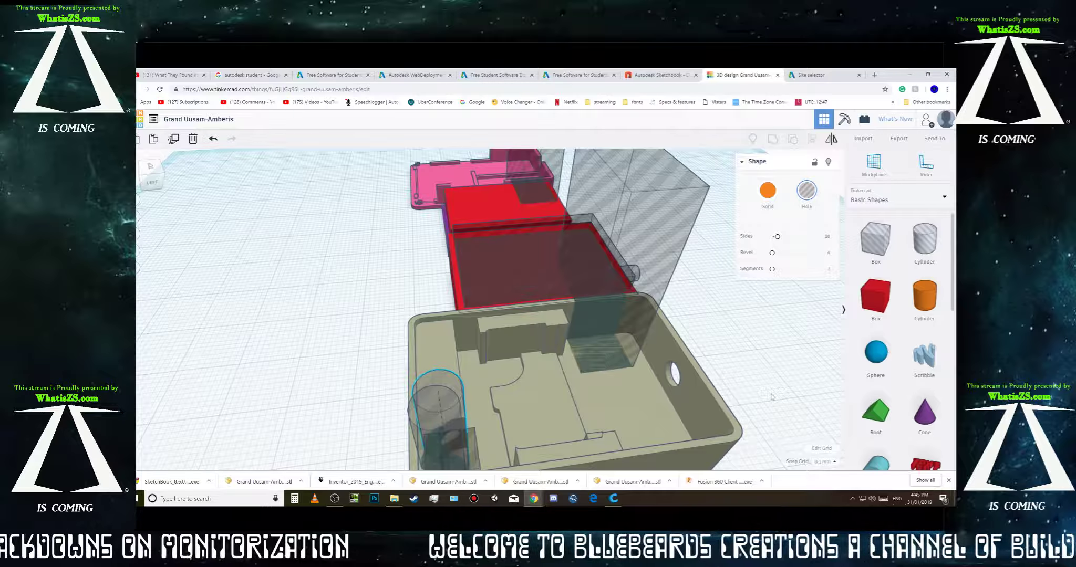
pyautogui.moveTo(772, 398); pyautogui.dragTo(556, 403, button='right')
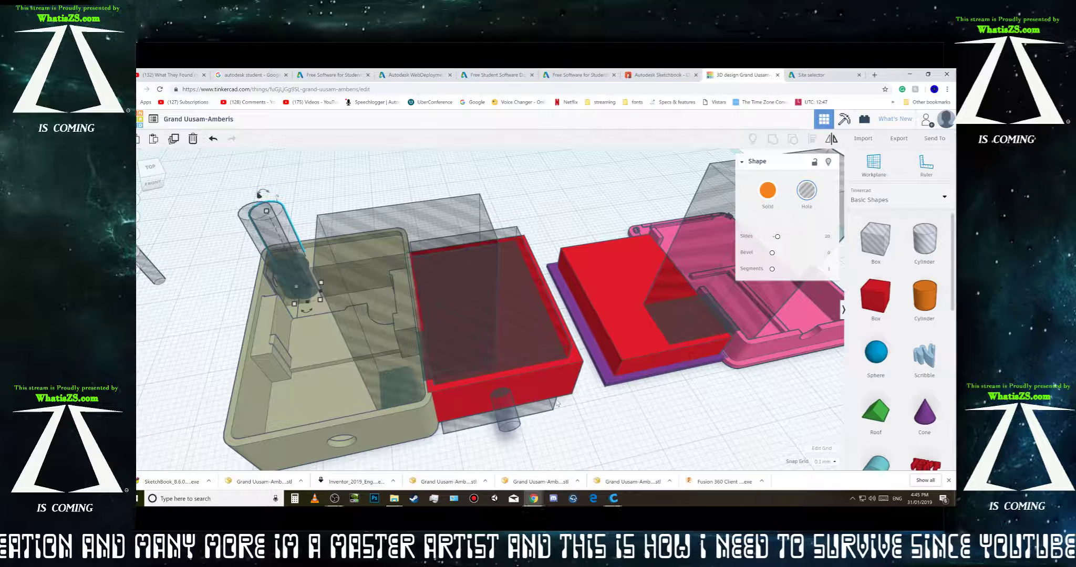
pyautogui.click(549, 384)
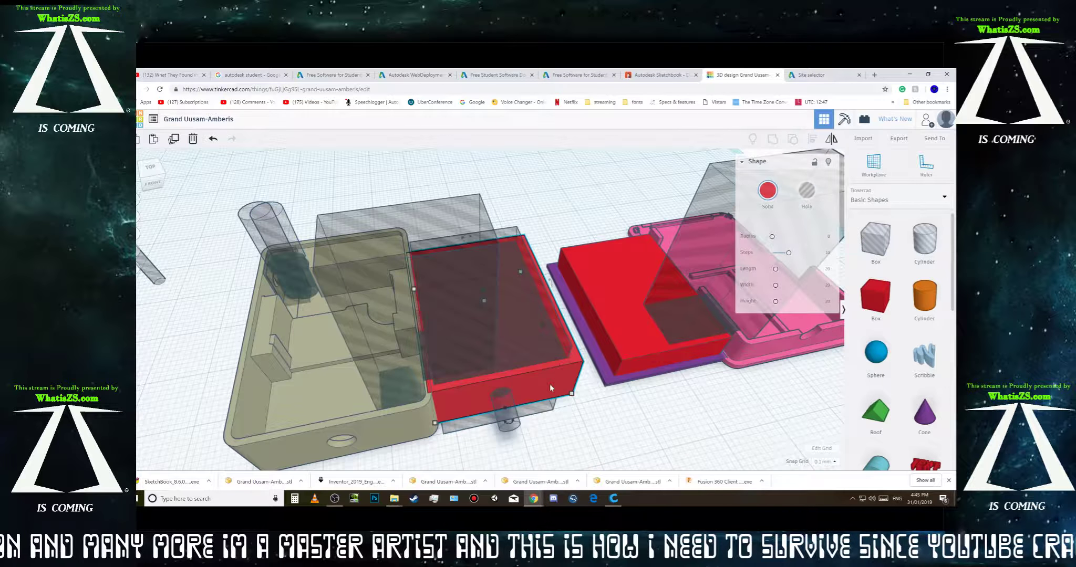
pyautogui.keyDown('shift'); pyautogui.click(550, 344); pyautogui.keyUp('shift')
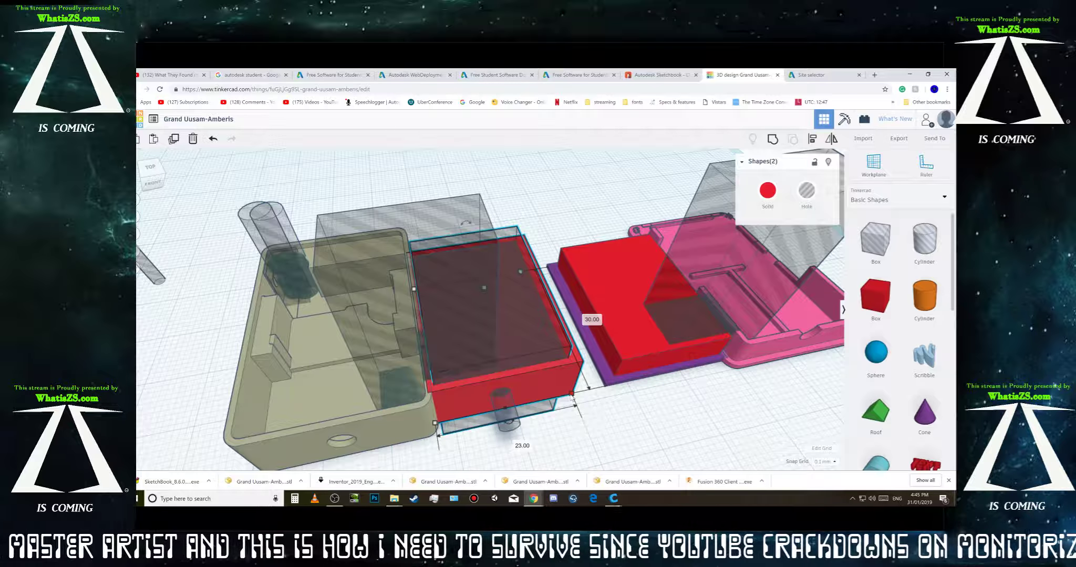
pyautogui.moveTo(572, 398); pyautogui.dragTo(577, 408)
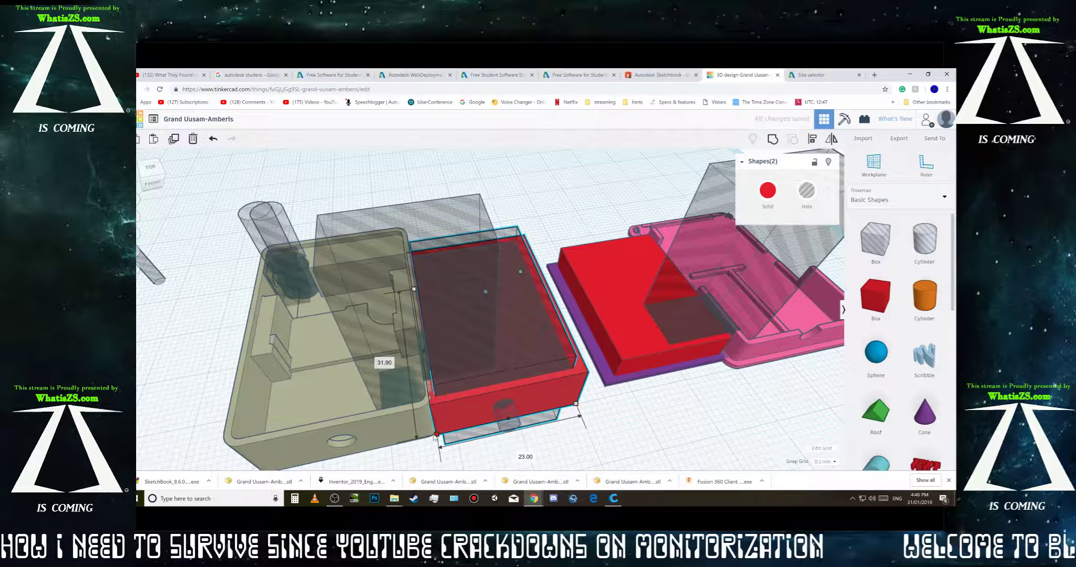
pyautogui.moveTo(435, 437); pyautogui.dragTo(436, 435)
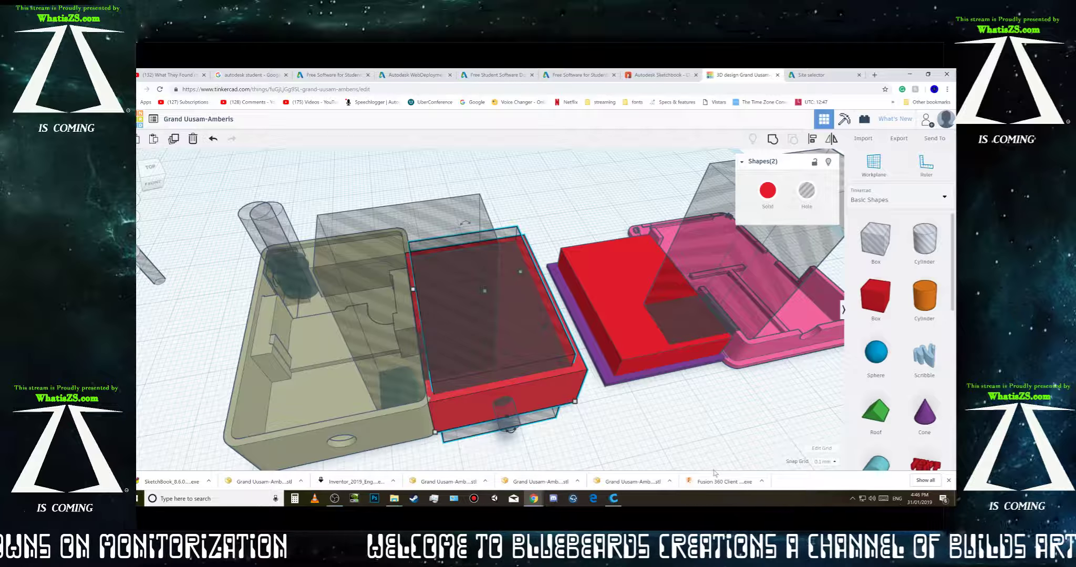
pyautogui.hotkey('ctrl', 'z')
pyautogui.hotkey('ctrl', 'z')
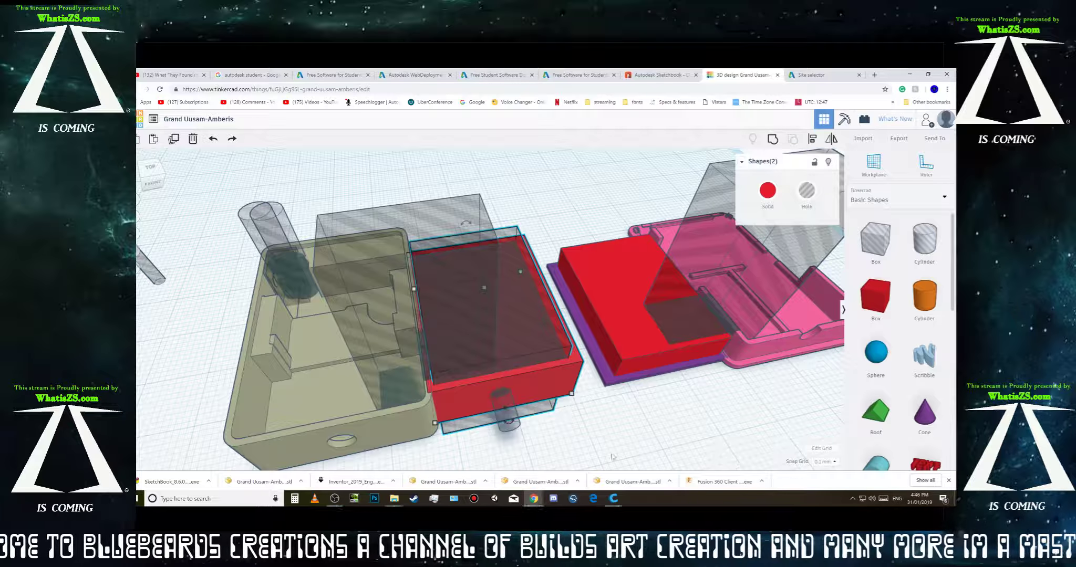
# Step: Add a solid red box at the front end of the hollow red box and set its height to 5.8 mm
pyautogui.moveTo(636, 430); pyautogui.dragTo(599, 434, button='right')
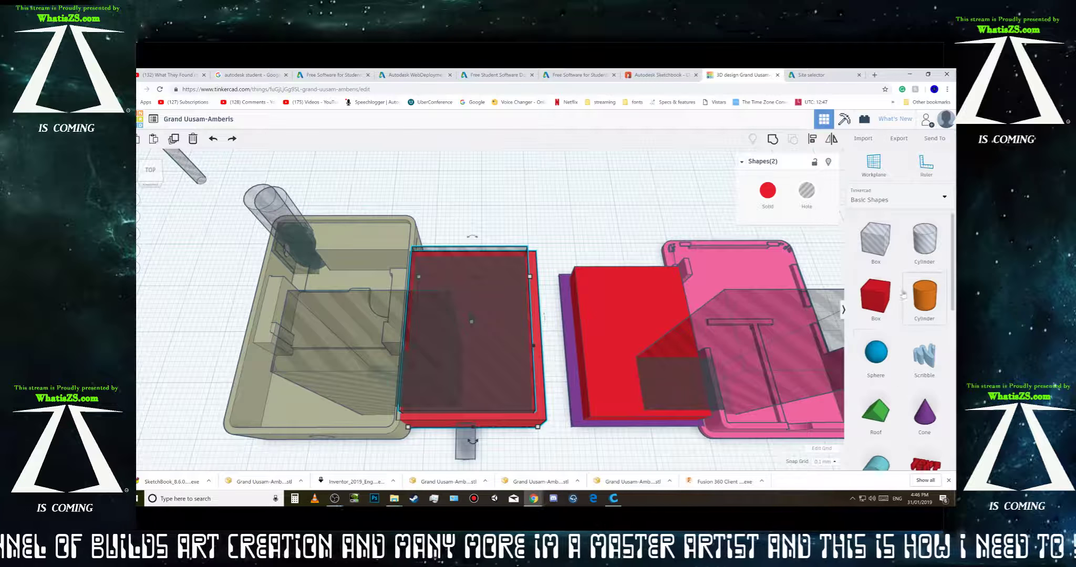
pyautogui.moveTo(876, 297); pyautogui.dragTo(473, 387)
pyautogui.moveTo(574, 460)
pyautogui.mouseDown(button='right')
pyautogui.moveTo(557, 442)
pyautogui.moveTo(566, 451)
pyautogui.mouseUp(button='right')
pyautogui.moveTo(530, 376); pyautogui.dragTo(508, 319, button='right')
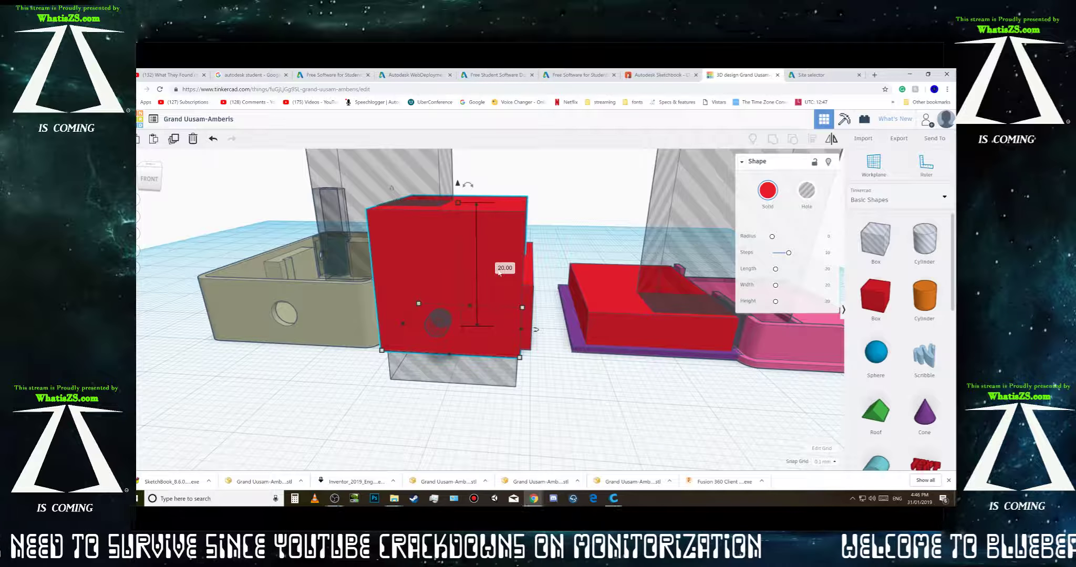
pyautogui.click(504, 268)
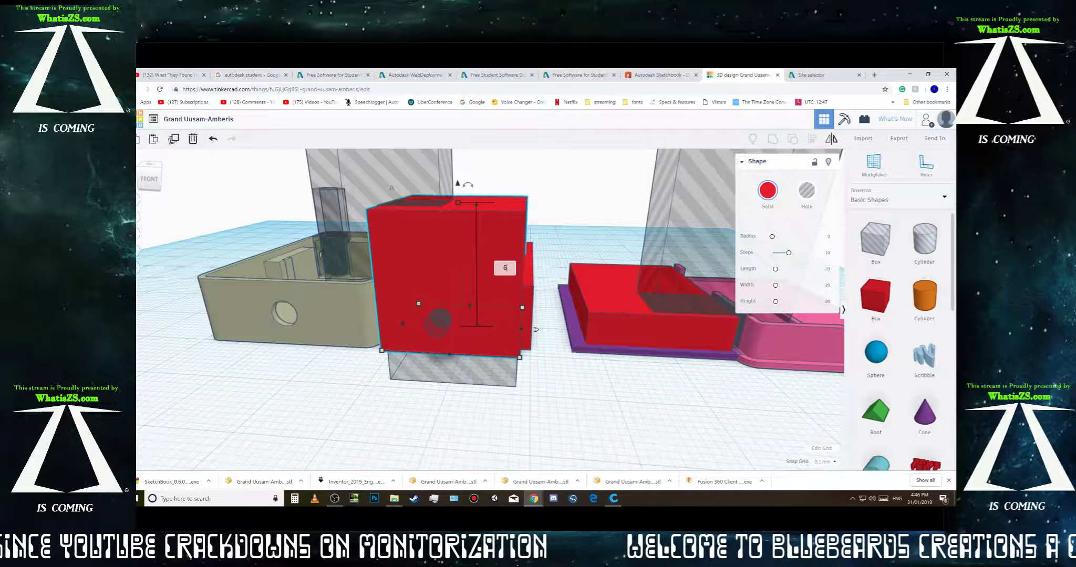
pyautogui.press('Return')
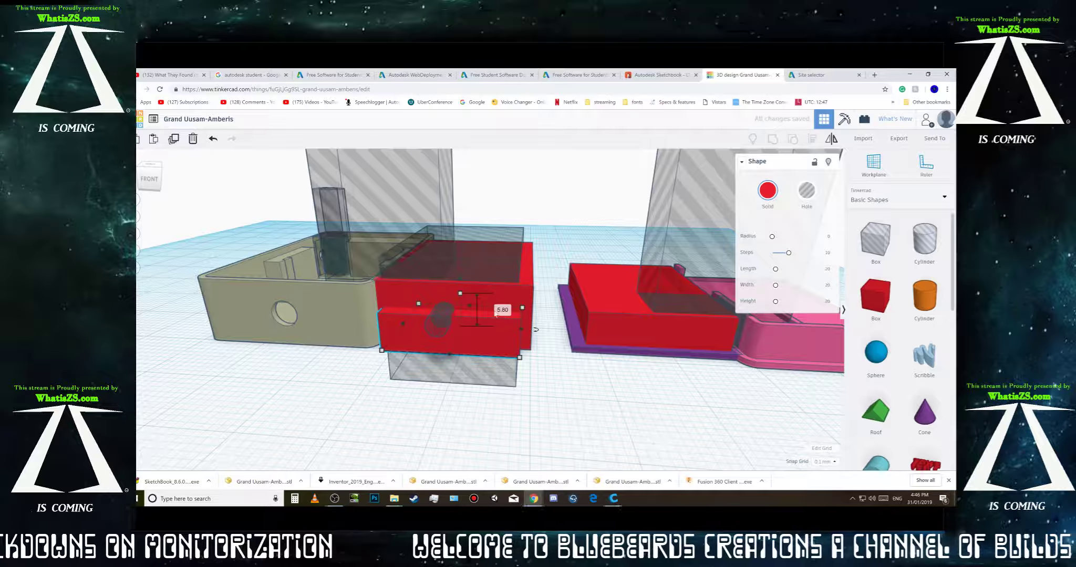
# Step: Set the added front block's height to 9.8 mm so it compares with the grey box's wall
pyautogui.click(342, 316)
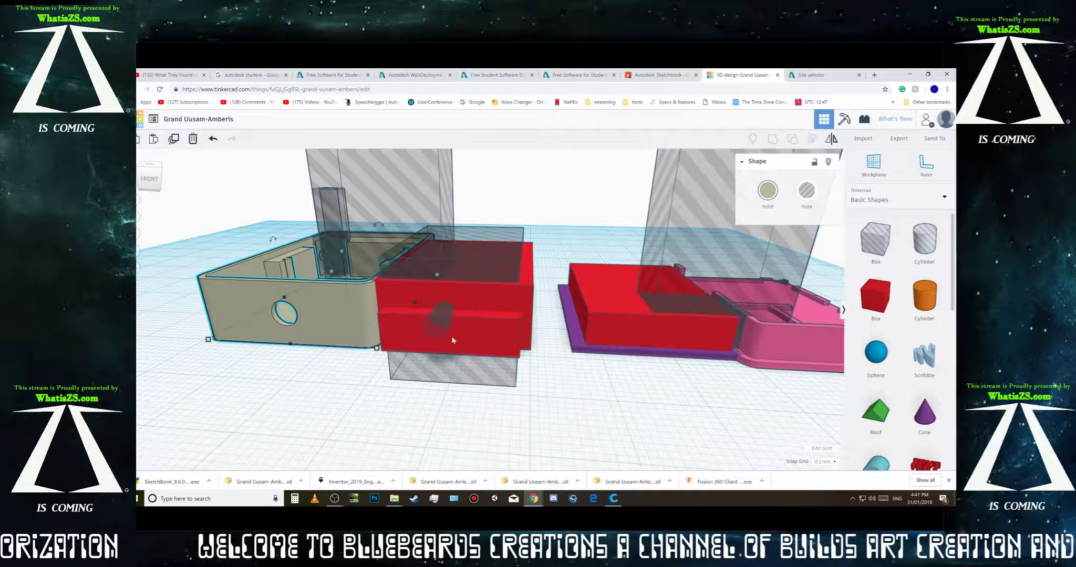
pyautogui.click(474, 335)
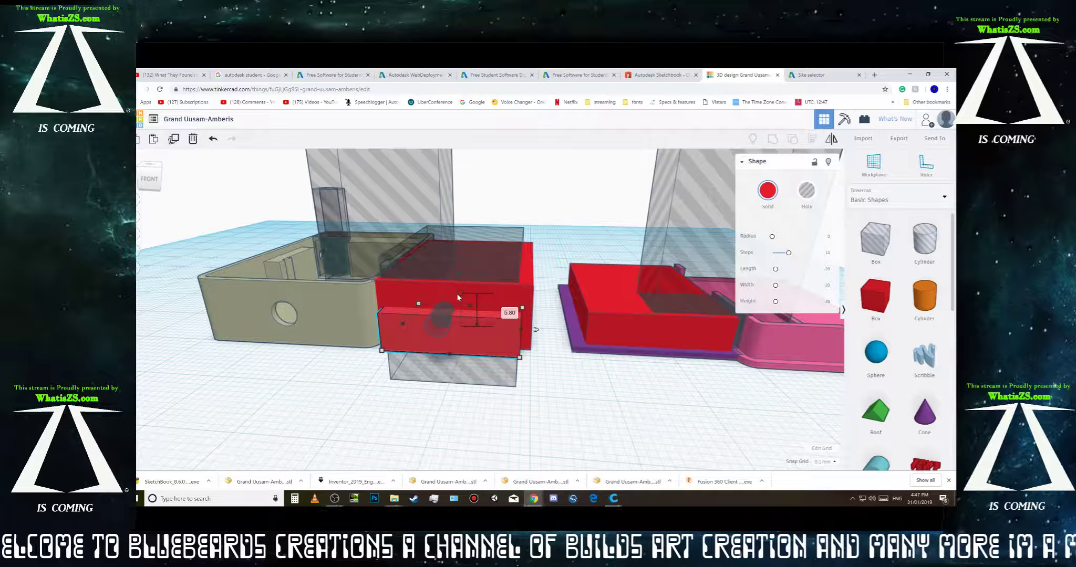
pyautogui.click(509, 312)
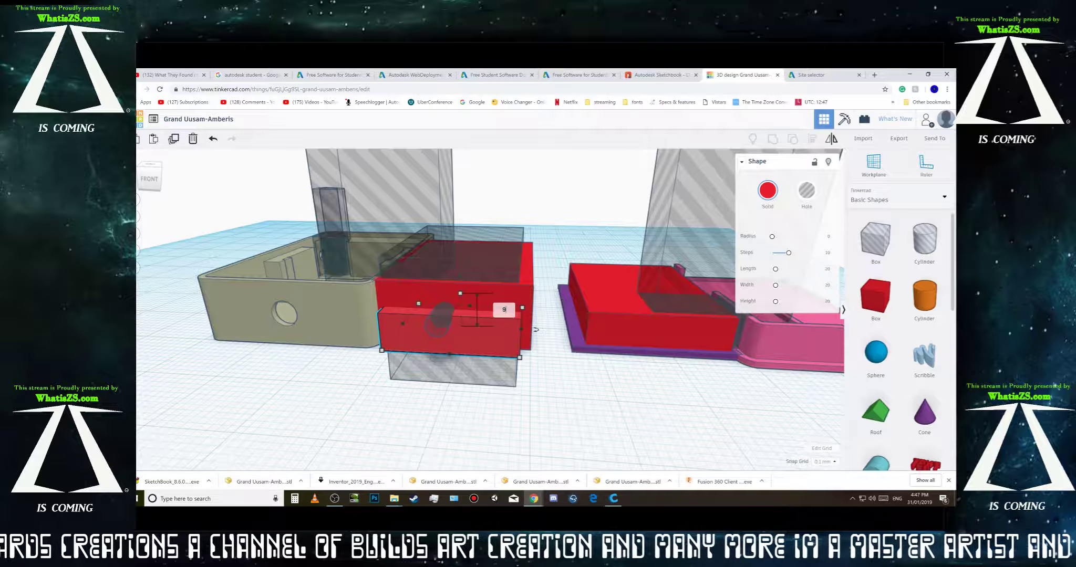
pyautogui.press('Return')
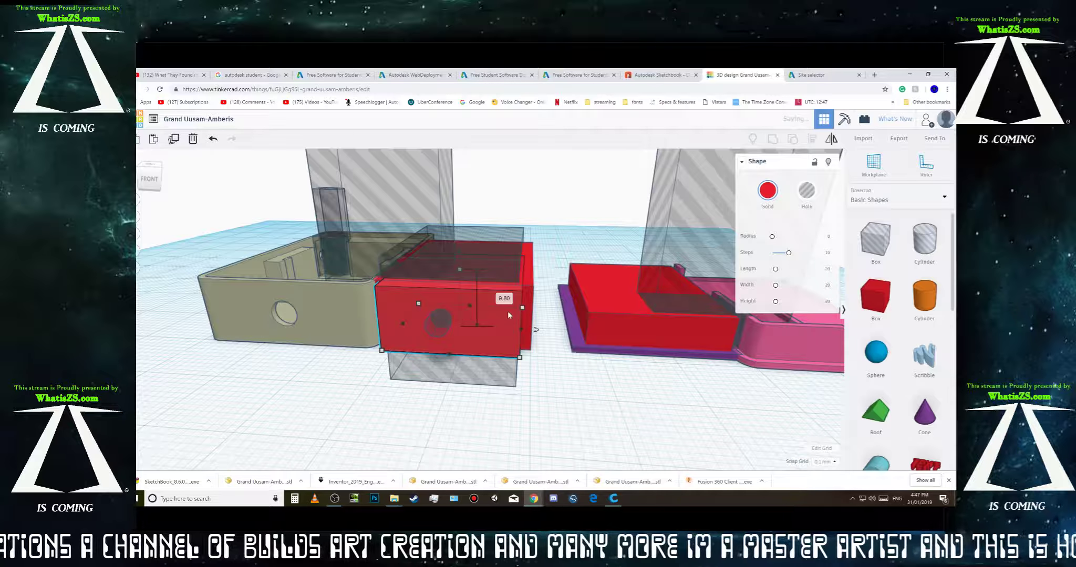
# Step: Shrink the front block's footprint to about 18.9 by 2.2 mm to form a thin wall across the red box's front
pyautogui.moveTo(533, 357); pyautogui.dragTo(451, 357, button='right')
pyautogui.click(453, 319)
pyautogui.moveTo(496, 357); pyautogui.dragTo(427, 424)
pyautogui.moveTo(434, 439); pyautogui.dragTo(528, 372, button='right')
pyautogui.click(599, 381)
pyautogui.moveTo(597, 399)
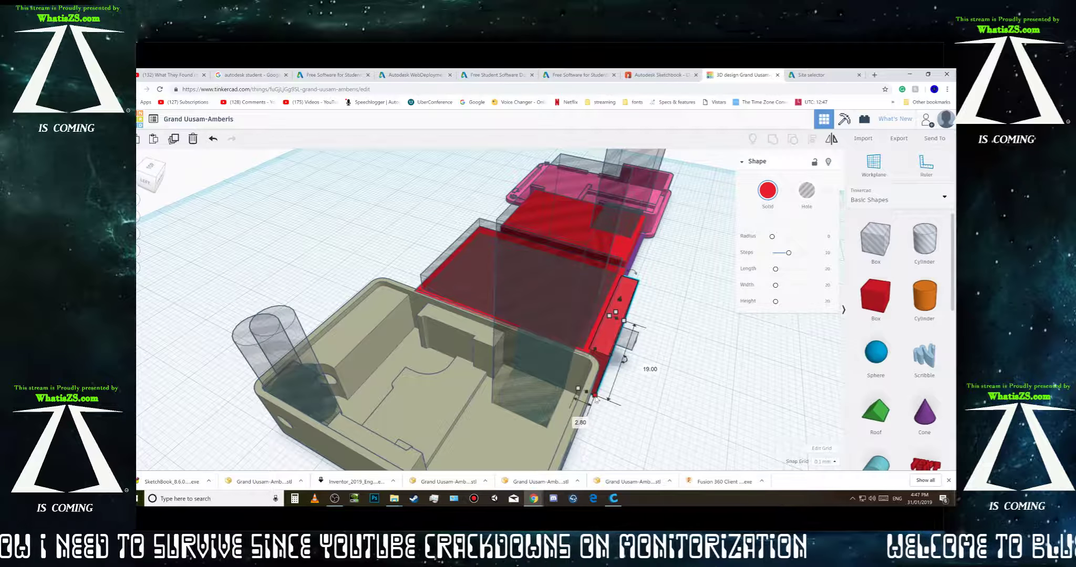
pyautogui.moveTo(595, 398); pyautogui.dragTo(594, 398)
pyautogui.moveTo(647, 440); pyautogui.dragTo(503, 425, button='right')
# Step: Widen the thin front wall to about 21.5 mm toward the grey box and fine-adjust its corner
pyautogui.moveTo(437, 413)
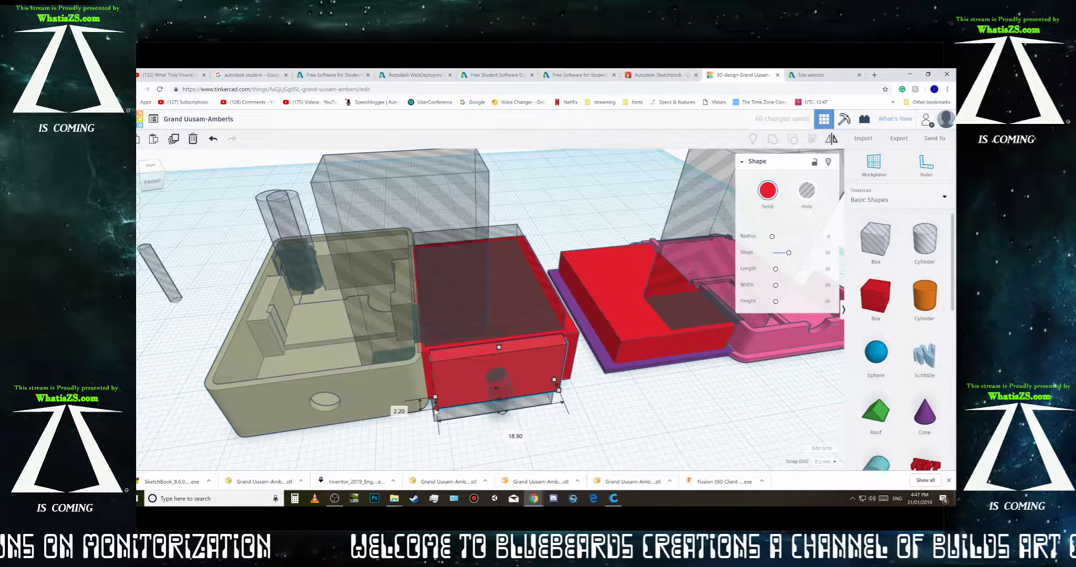
pyautogui.moveTo(436, 410); pyautogui.dragTo(419, 418)
pyautogui.moveTo(411, 426); pyautogui.dragTo(588, 415, button='right')
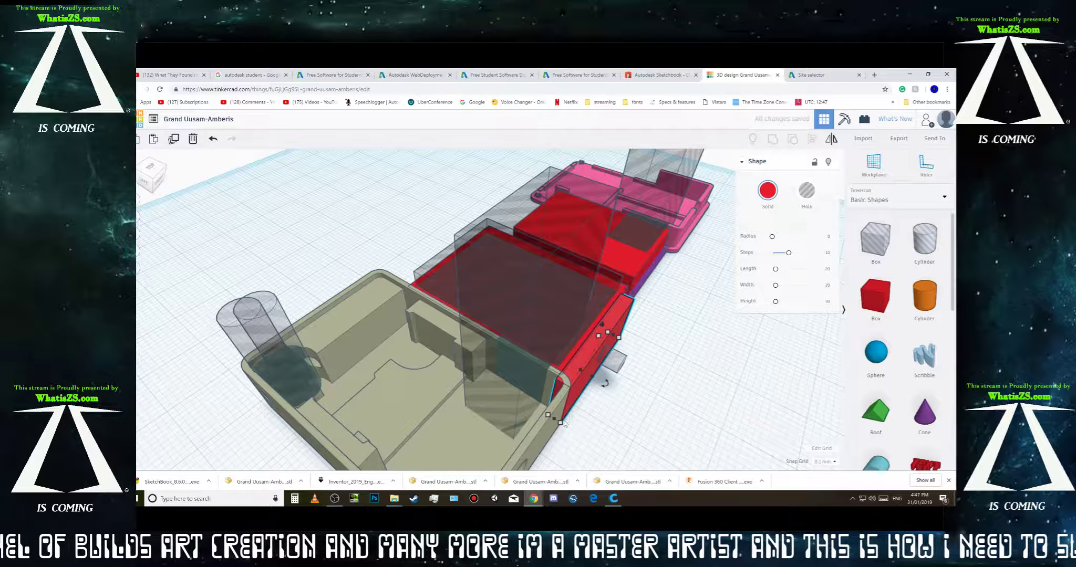
pyautogui.moveTo(561, 425)
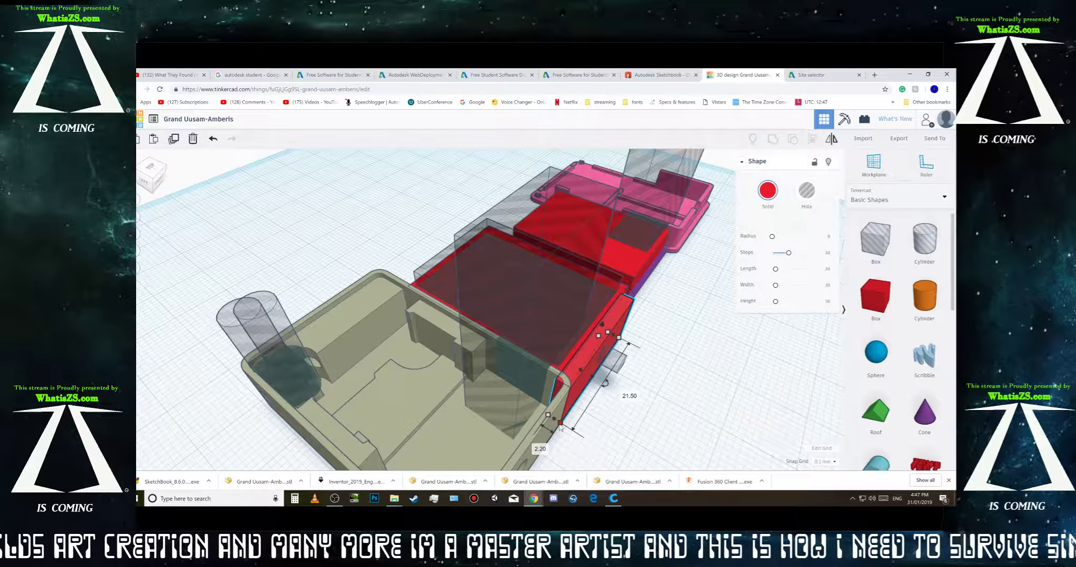
pyautogui.moveTo(561, 428); pyautogui.dragTo(560, 428)
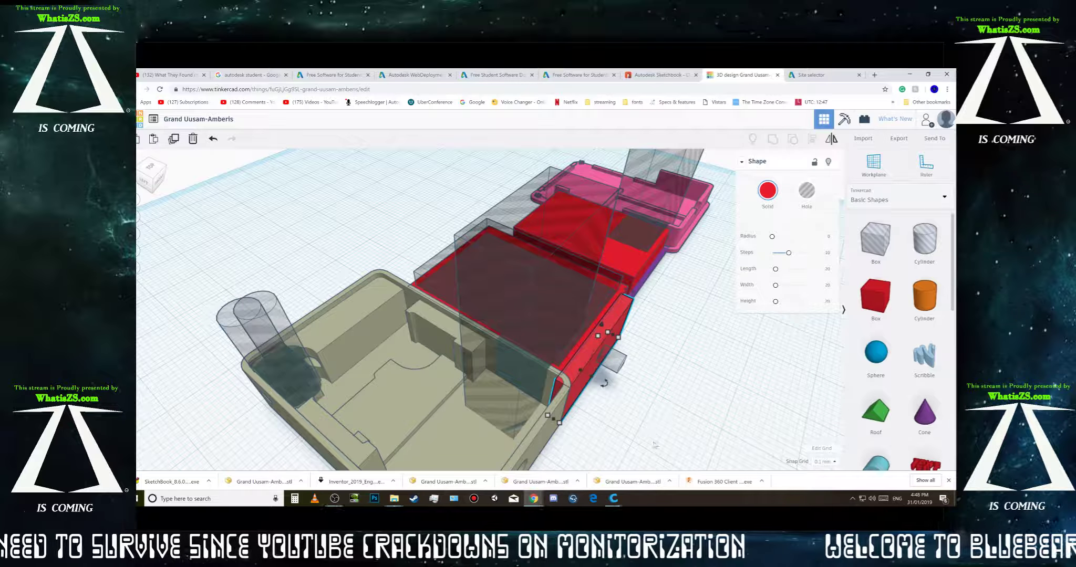
# Step: Add a hole cylinder to the workplane in the open area beside the hollow red box
pyautogui.moveTo(656, 445); pyautogui.dragTo(202, 435, button='right')
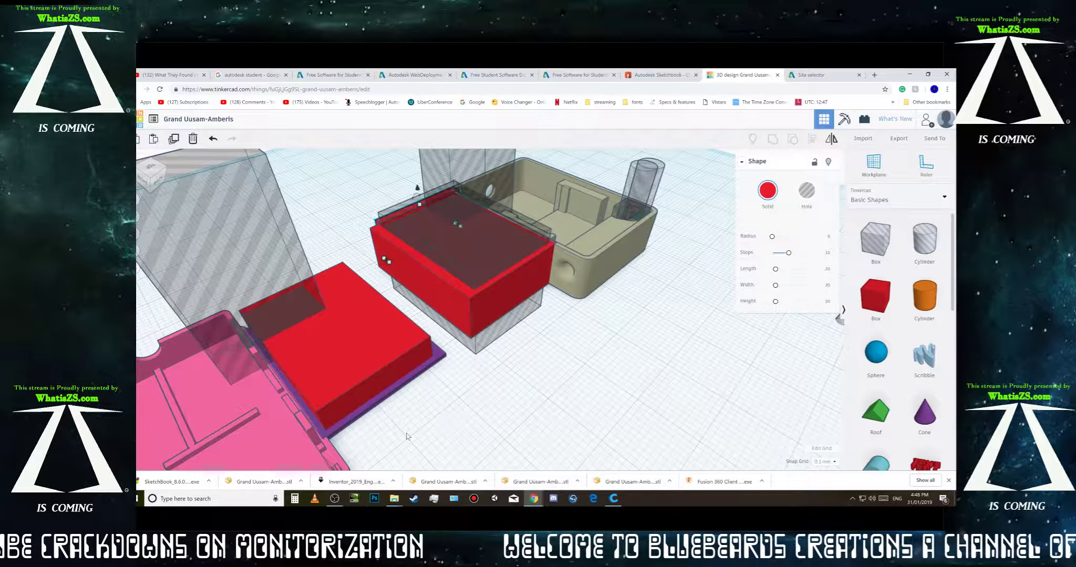
pyautogui.moveTo(661, 400); pyautogui.dragTo(714, 482, button='right')
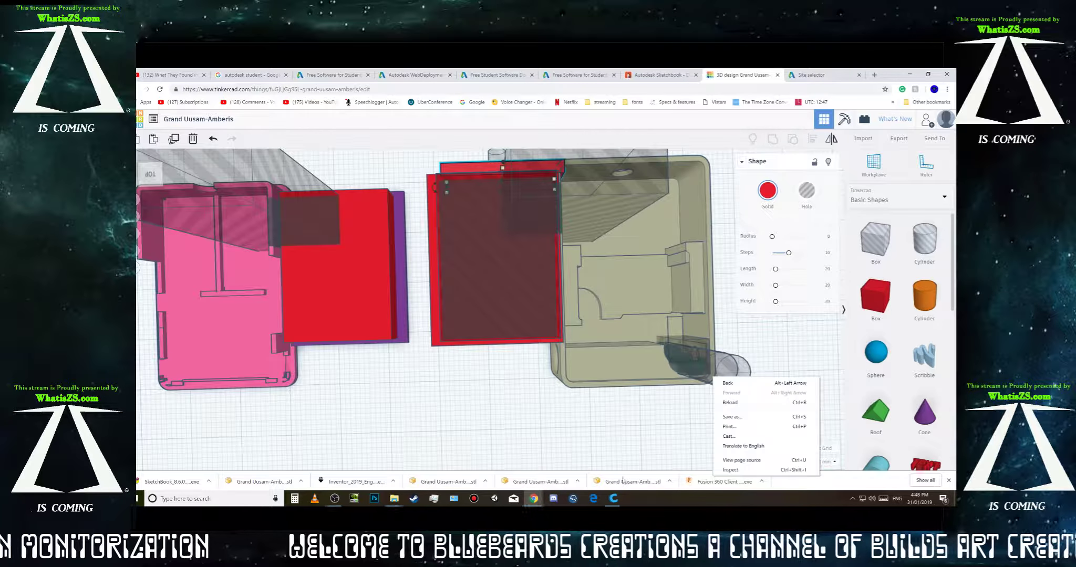
pyautogui.moveTo(425, 444); pyautogui.dragTo(657, 444, button='right')
pyautogui.moveTo(845, 390); pyautogui.dragTo(755, 416, button='right')
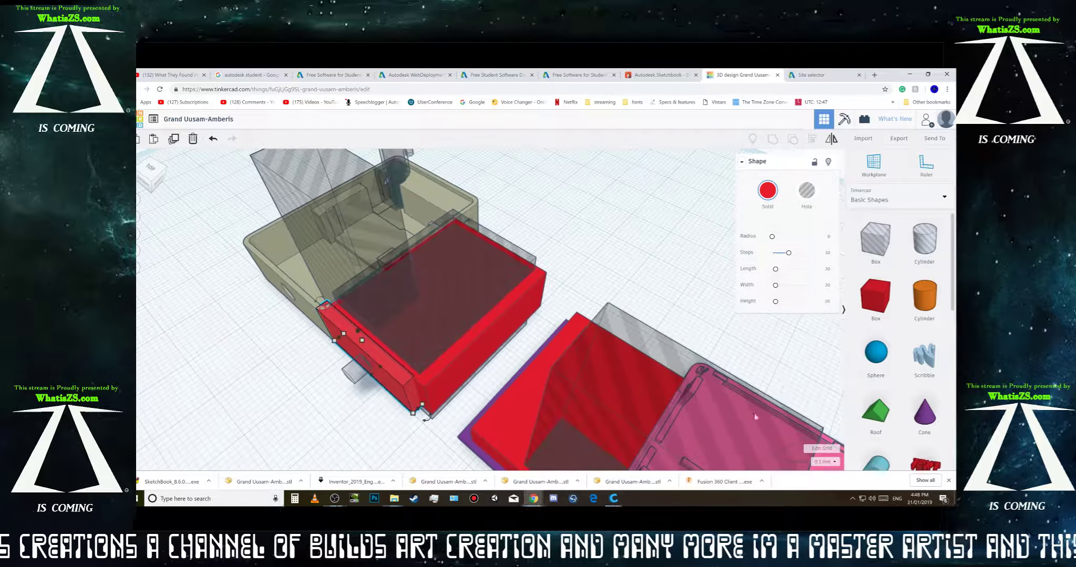
pyautogui.click(361, 378)
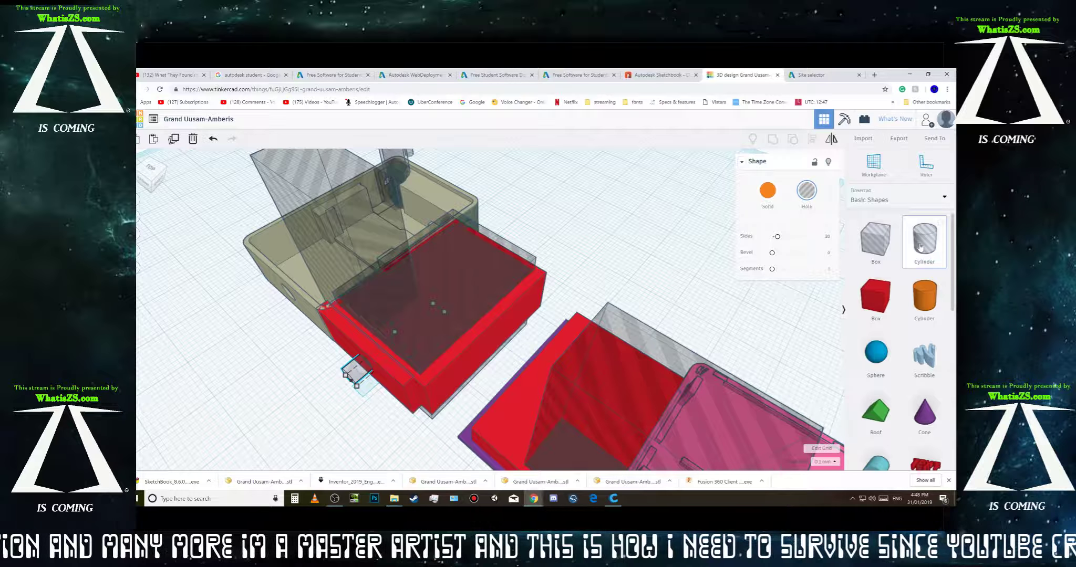
pyautogui.moveTo(920, 247); pyautogui.dragTo(583, 245)
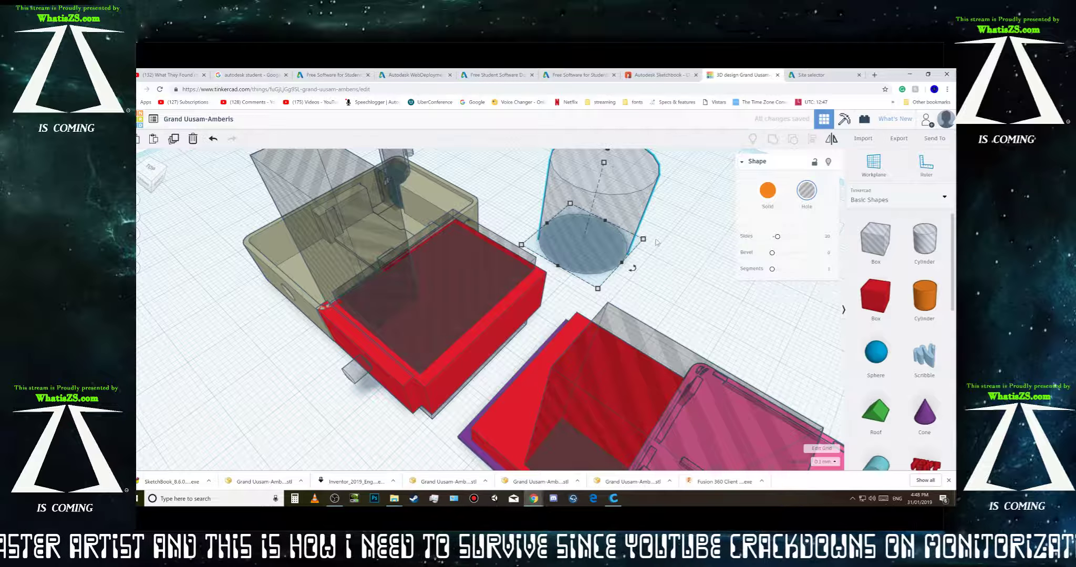
# Step: Set the new hole cylinder's footprint to 3 by 3 mm
pyautogui.click(644, 240)
pyautogui.click(628, 199)
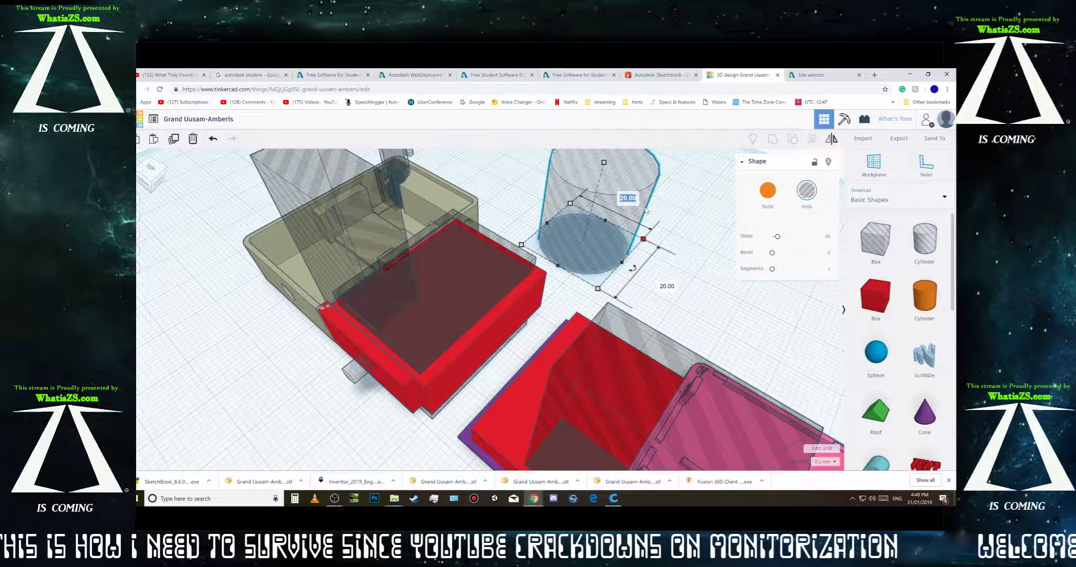
pyautogui.write('3')
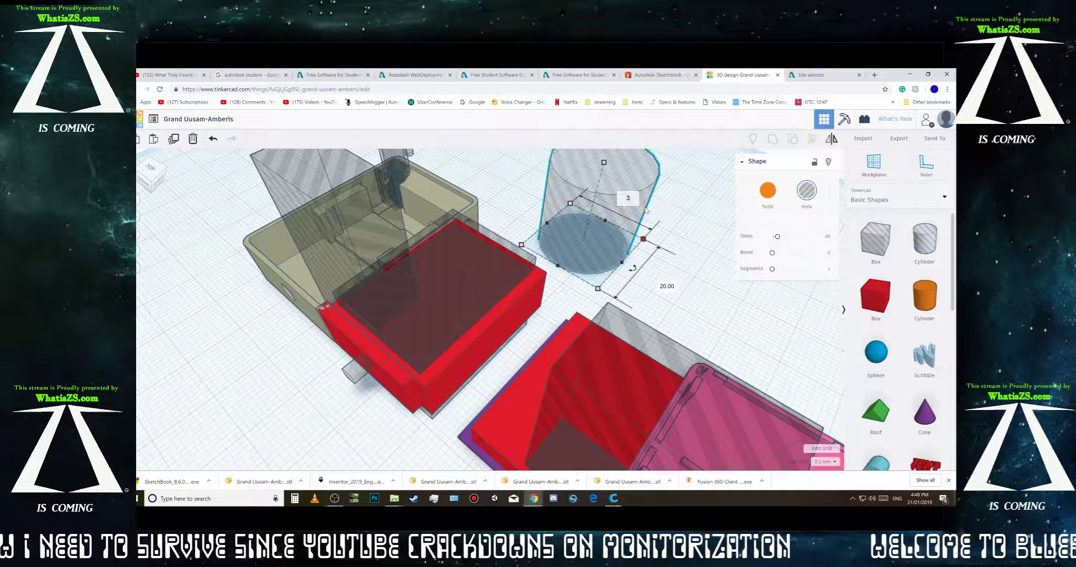
pyautogui.press('Return')
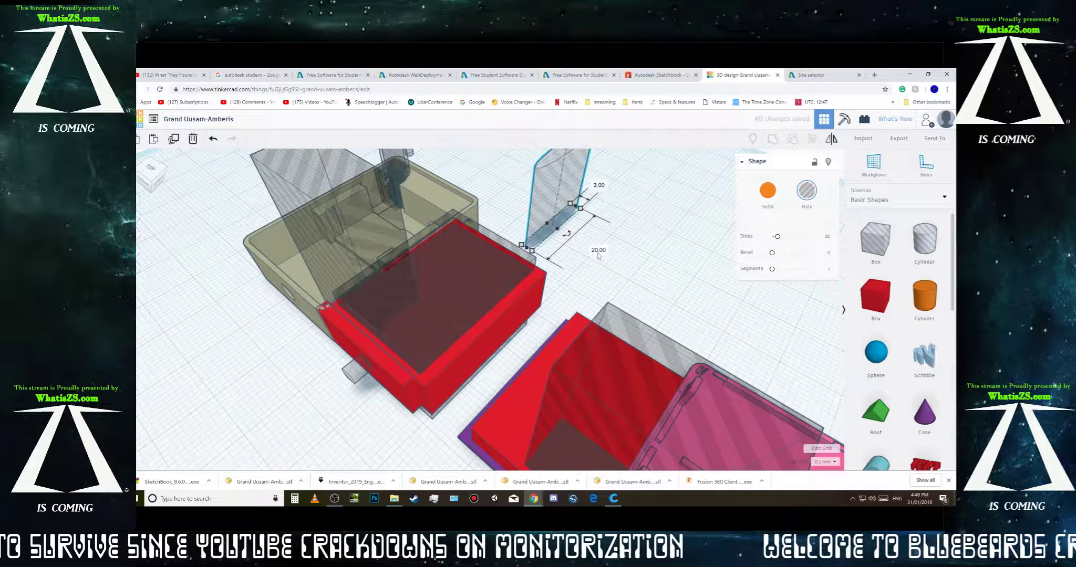
pyautogui.click(595, 251)
pyautogui.click(543, 228)
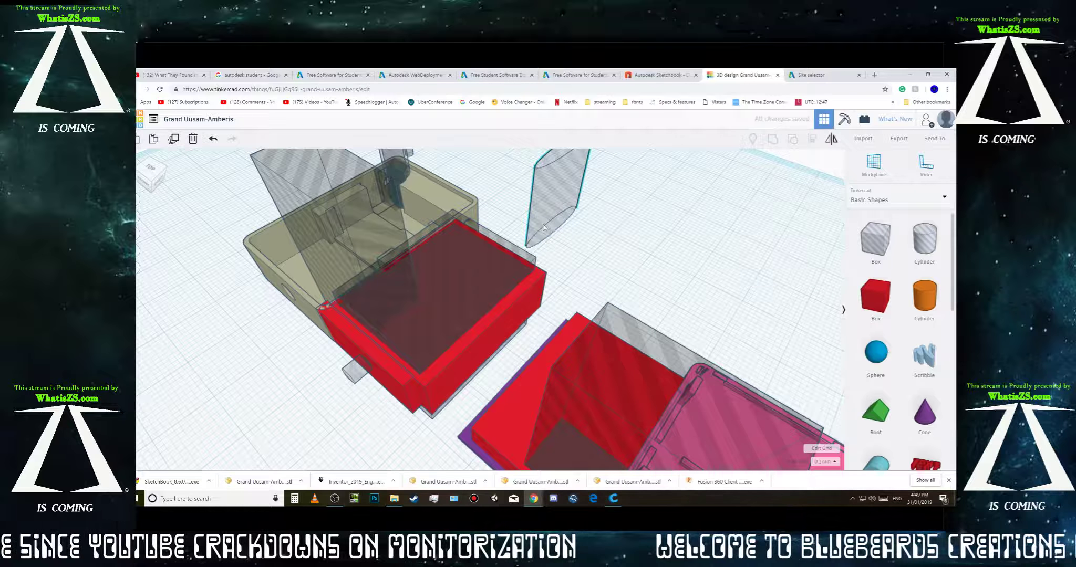
pyautogui.moveTo(532, 251)
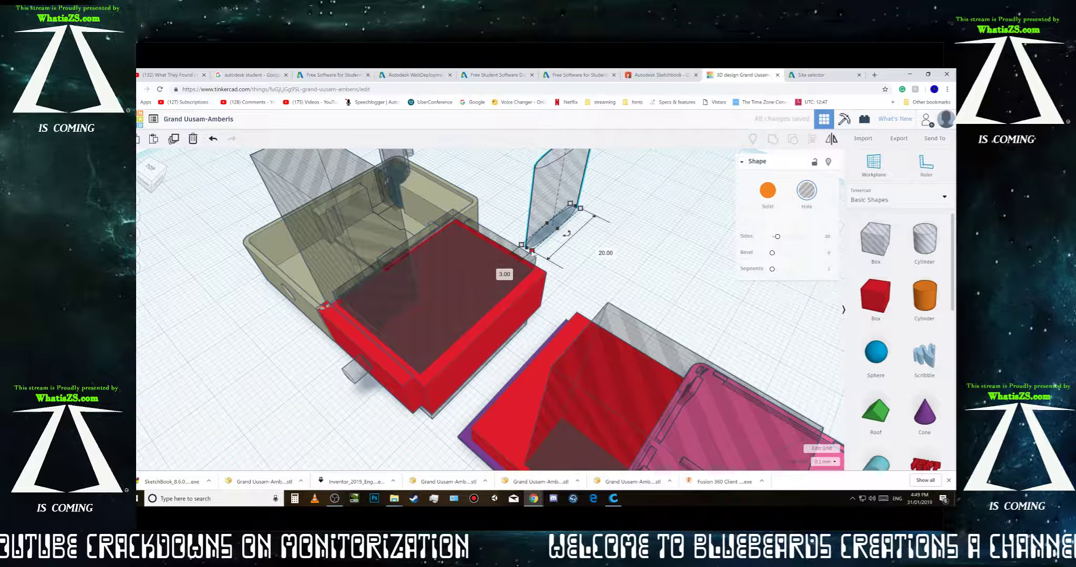
pyautogui.click(600, 253)
pyautogui.write('3')
pyautogui.press('Return')
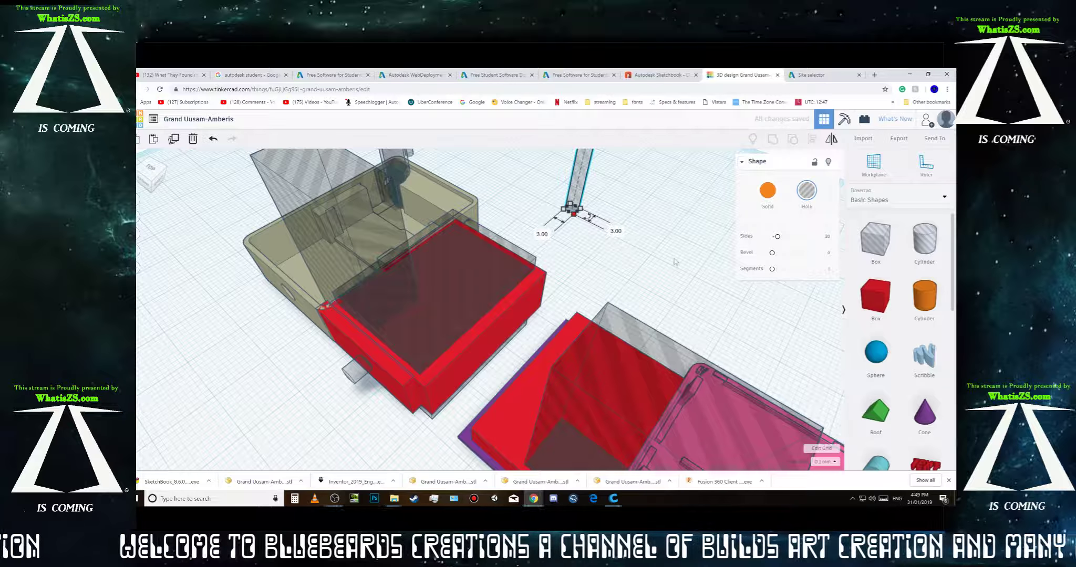
# Step: Move the 3 mm hole cylinder inside the hollow red box's outline and set the snap grid to 1.0 mm
pyautogui.moveTo(676, 262); pyautogui.dragTo(562, 311, button='right')
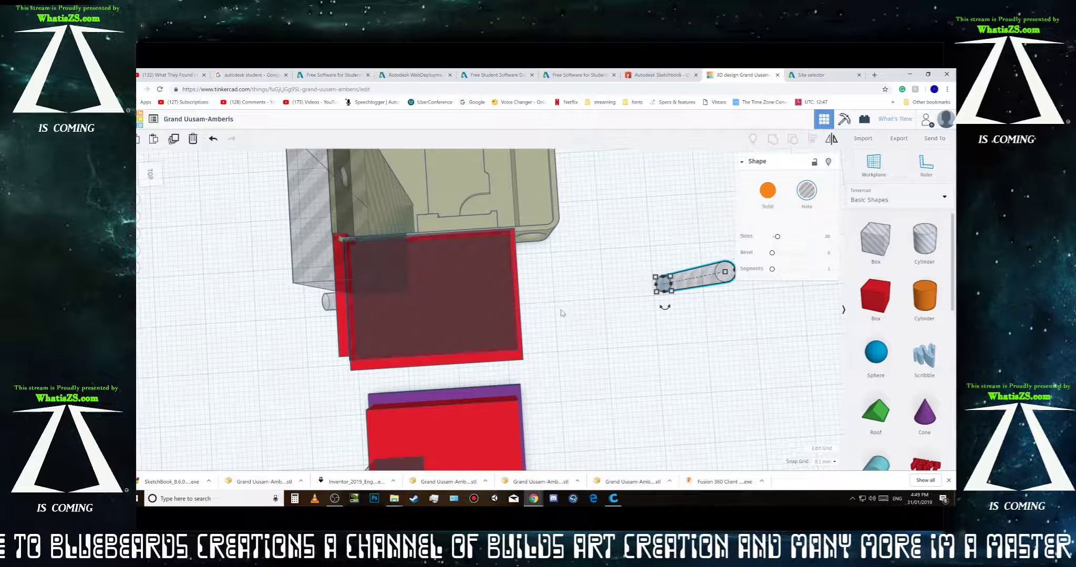
pyautogui.moveTo(708, 287); pyautogui.dragTo(475, 302)
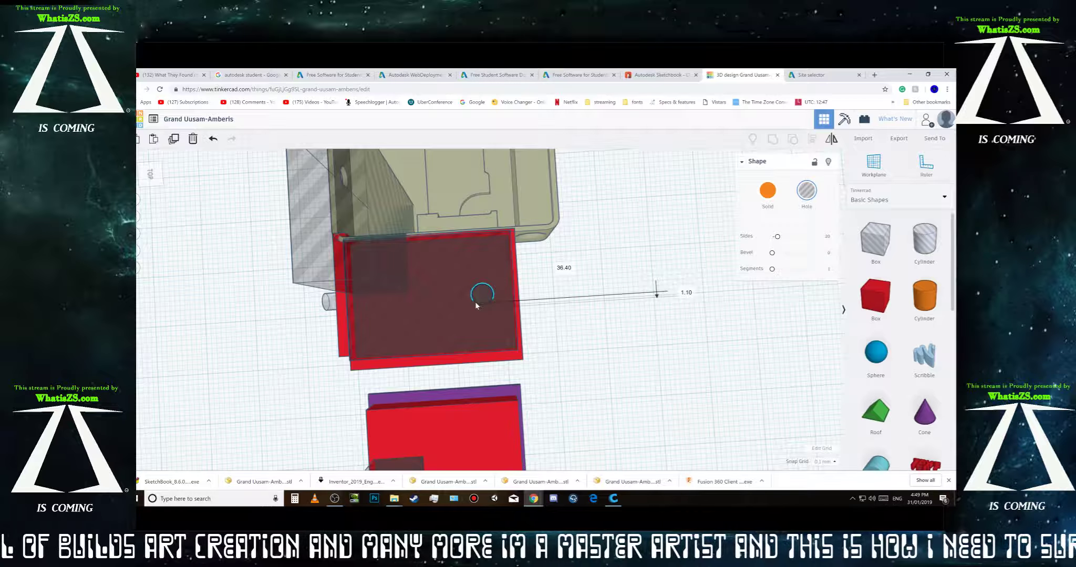
pyautogui.click(823, 462)
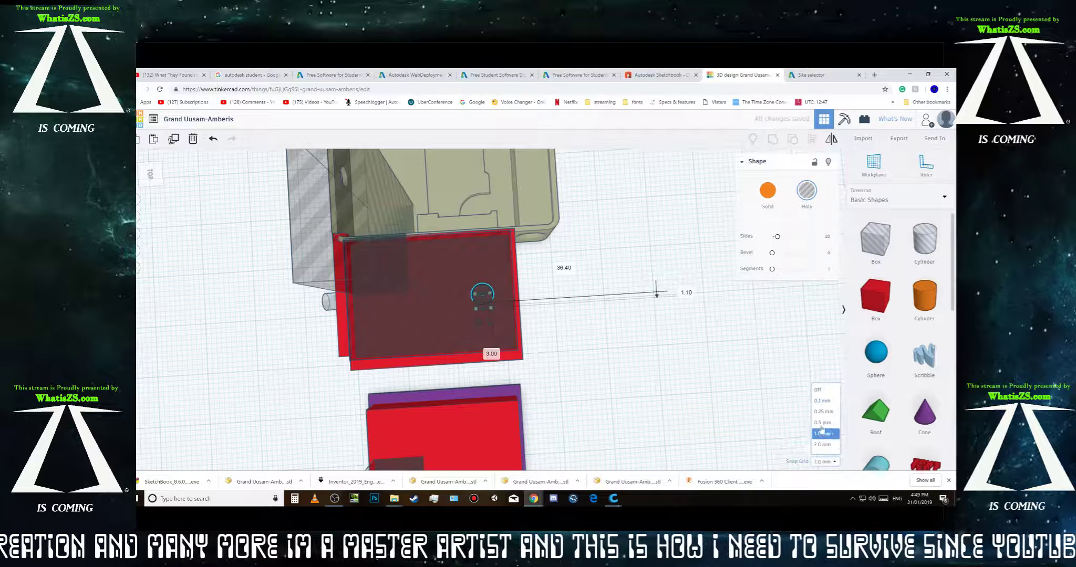
pyautogui.click(822, 422)
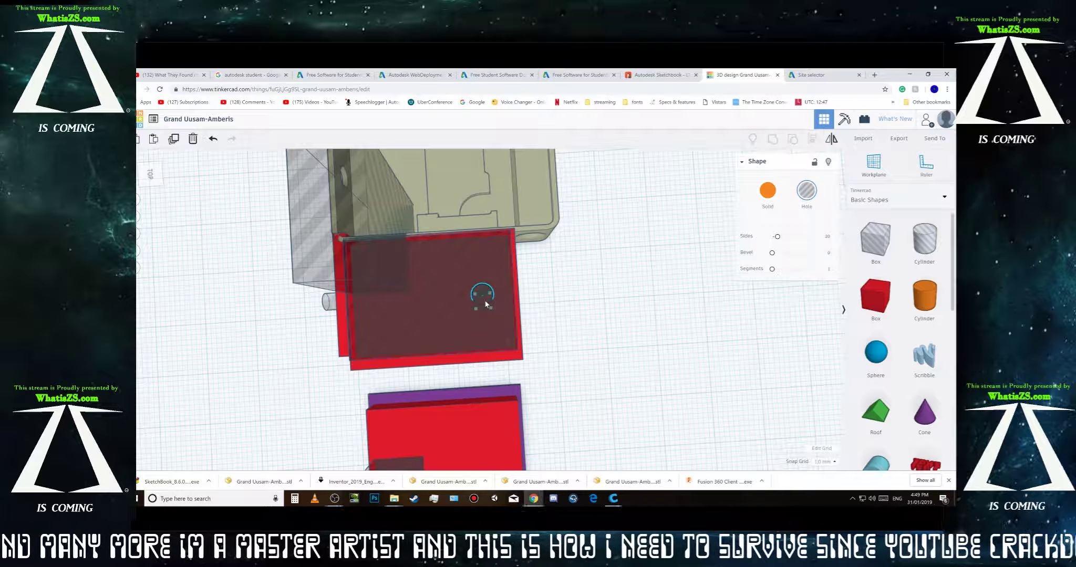
pyautogui.moveTo(486, 299); pyautogui.dragTo(486, 305)
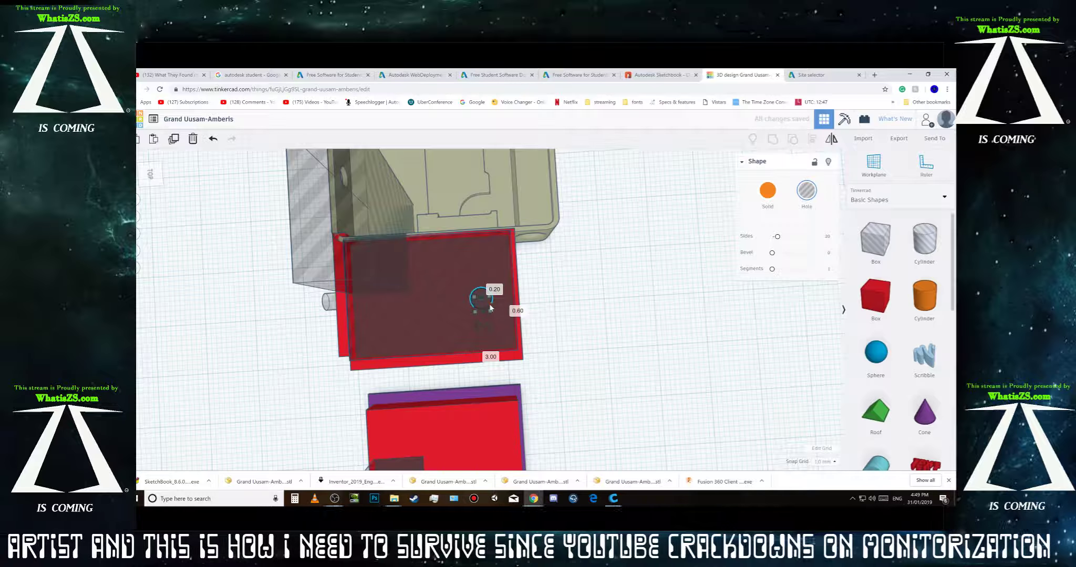
# Step: Duplicate the 3 mm hole cylinder and place the copy near the red box's front wall
pyautogui.press('Right')
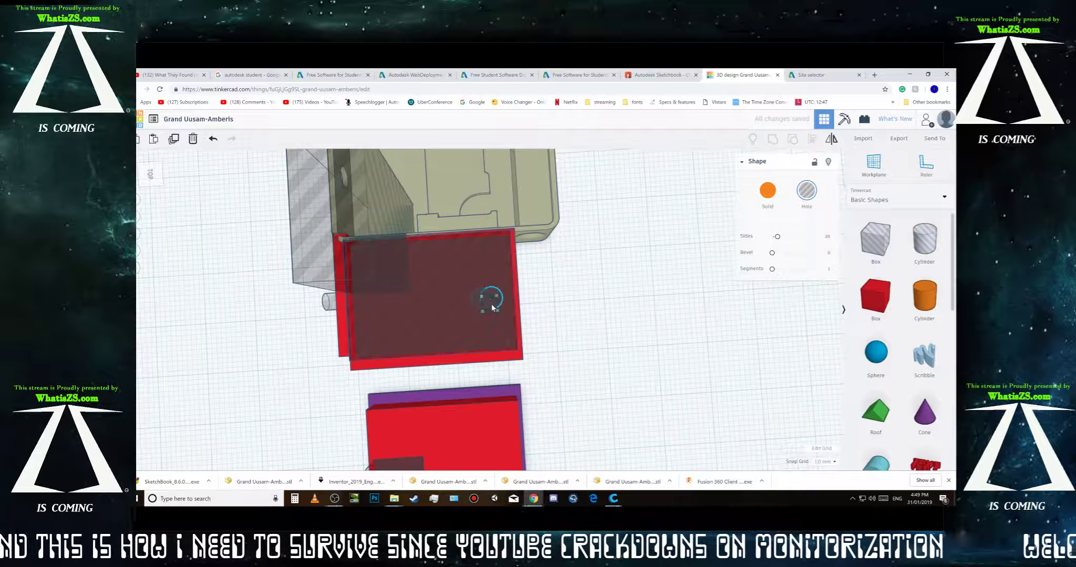
pyautogui.moveTo(492, 307); pyautogui.dragTo(364, 289)
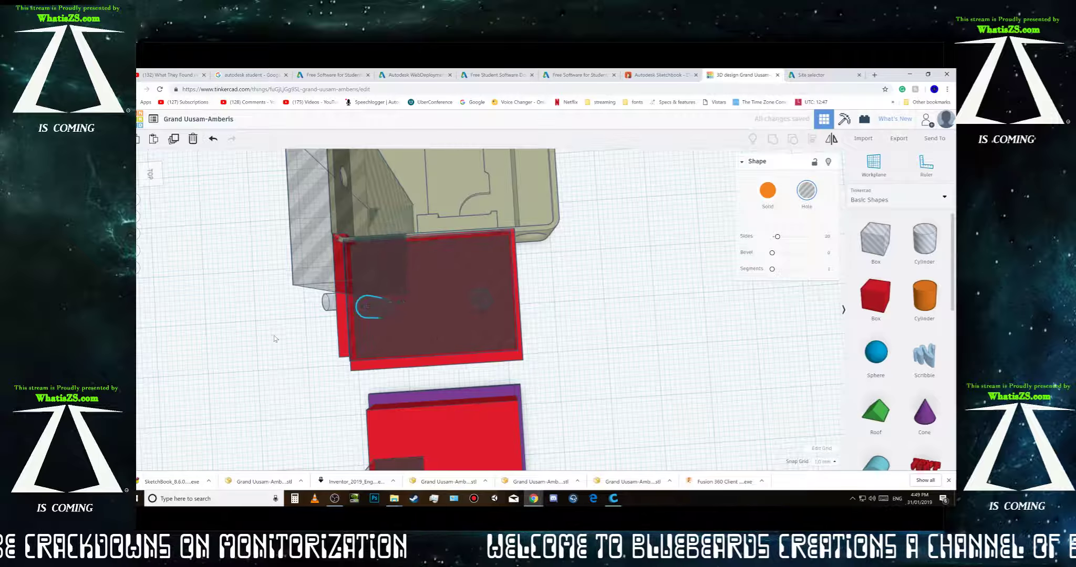
pyautogui.moveTo(363, 289); pyautogui.dragTo(297, 365, button='right')
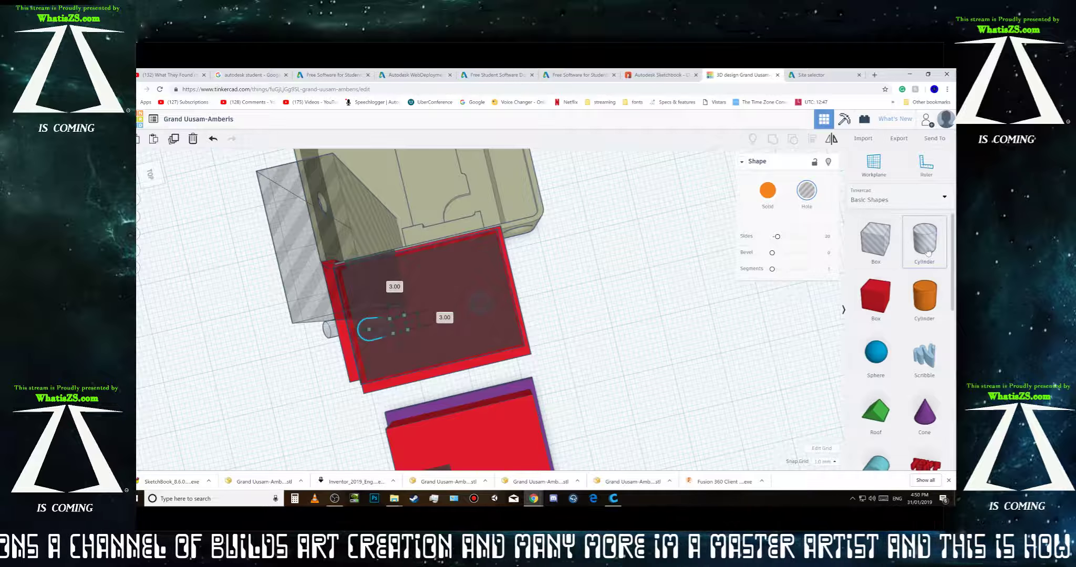
# Step: Add another hole cylinder over the front of the grey box and set its footprint to 10 by 10 mm
pyautogui.moveTo(927, 252); pyautogui.dragTo(370, 217)
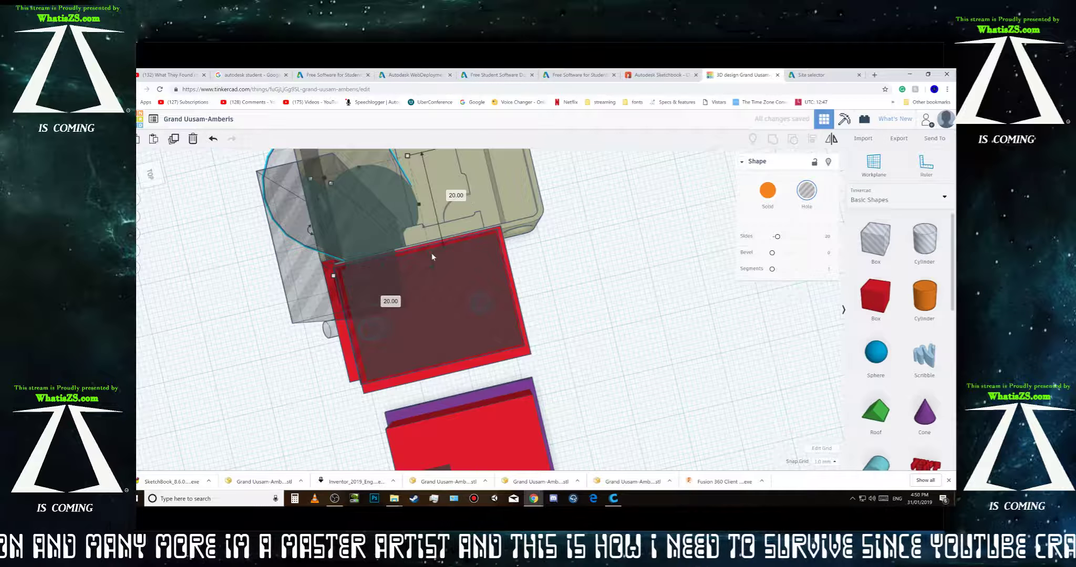
pyautogui.click(456, 196)
pyautogui.write('10')
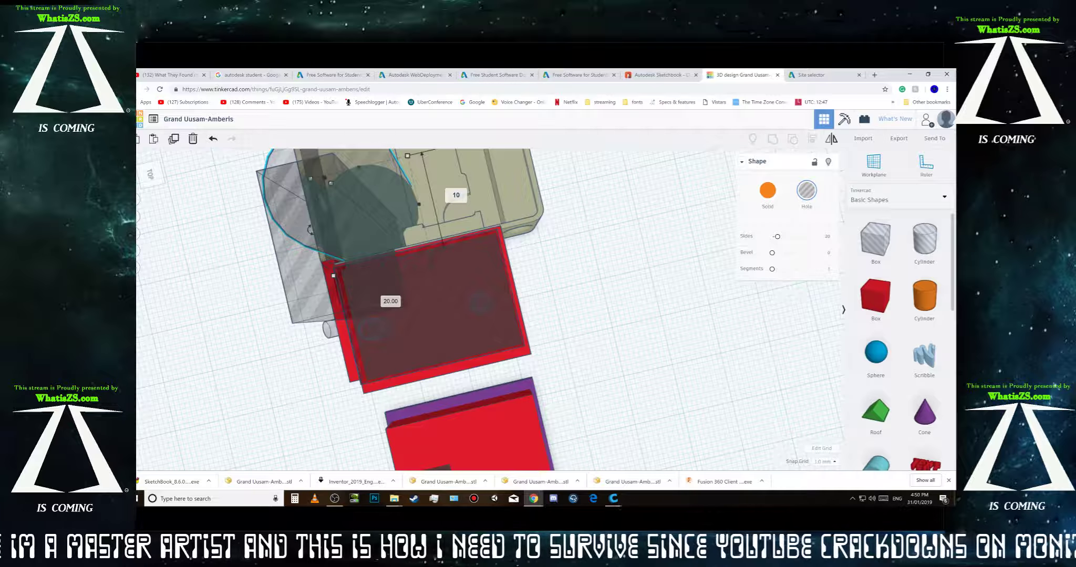
pyautogui.press('Return')
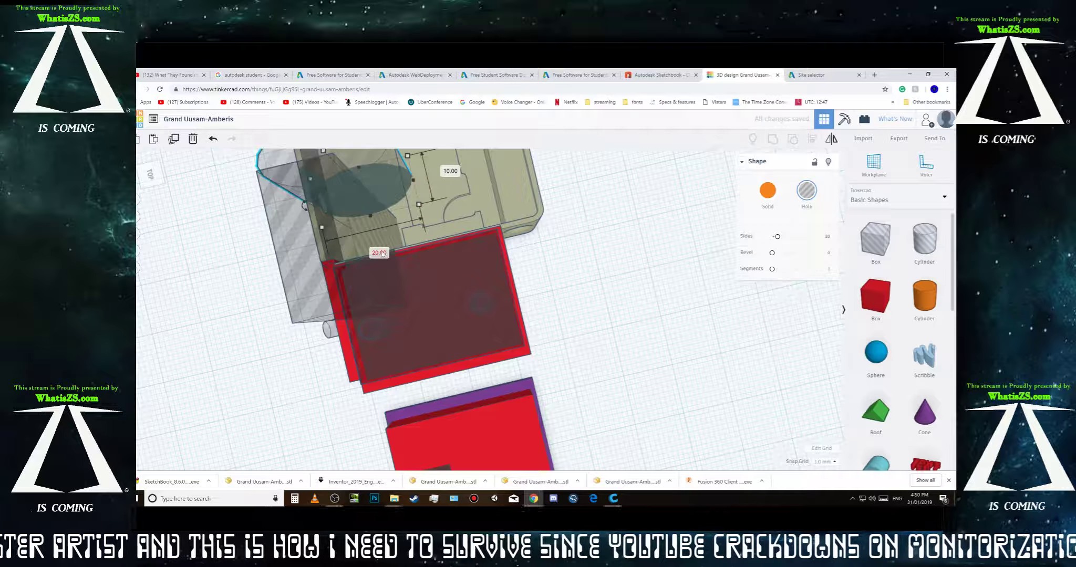
pyautogui.click(381, 254)
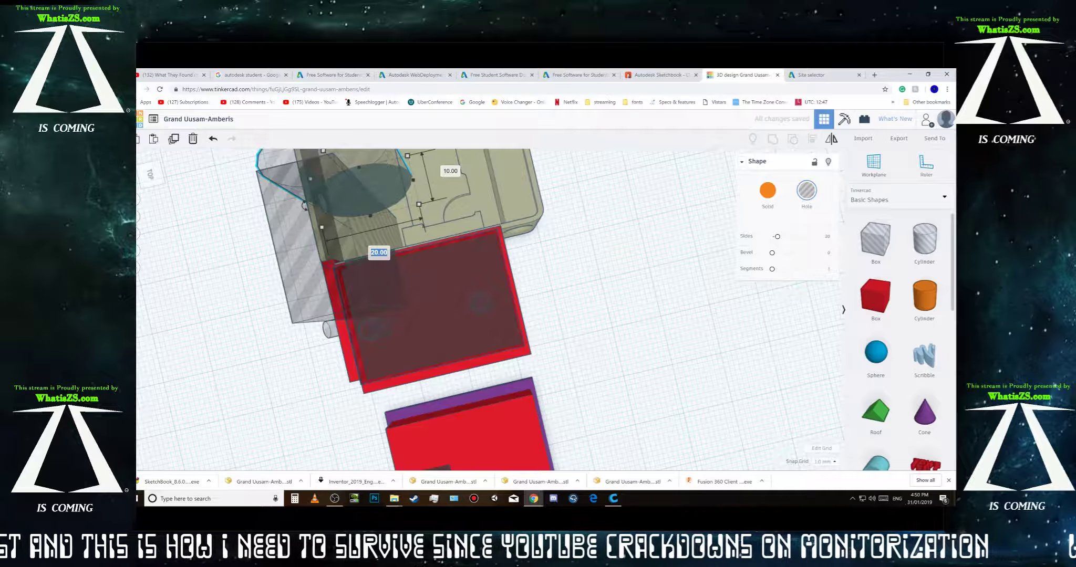
pyautogui.write('10')
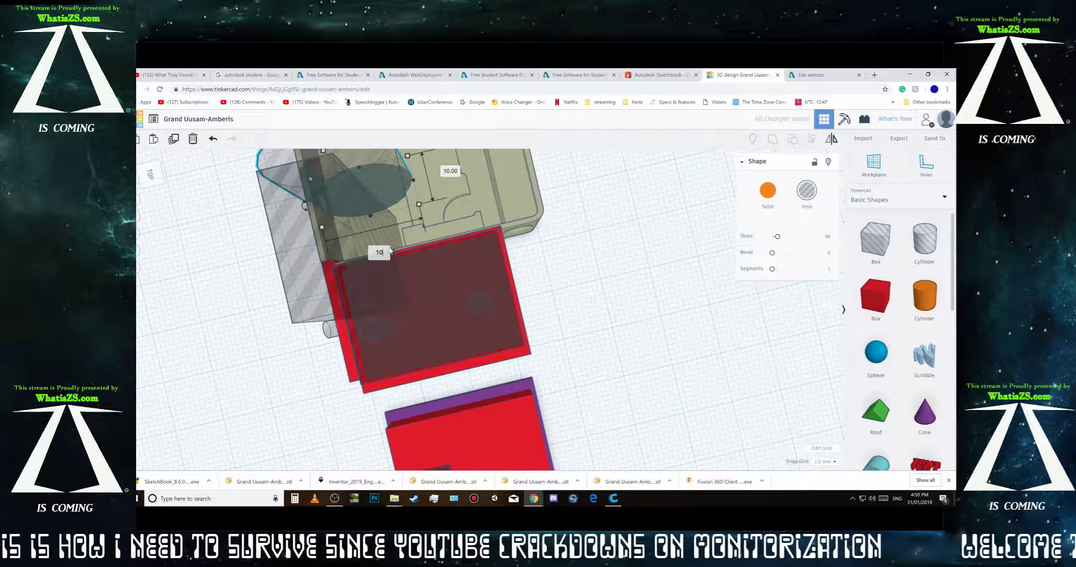
pyautogui.press('Return')
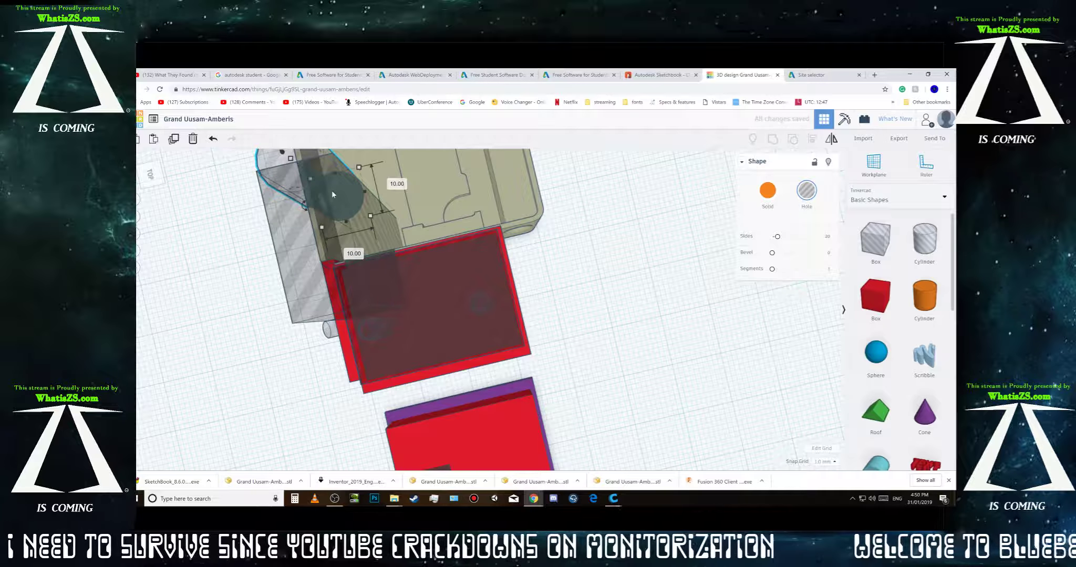
# Step: Move the 10 mm hole cylinder along the grey box's front wall toward the corner beside the red box
pyautogui.moveTo(255, 251); pyautogui.dragTo(398, 325, button='right')
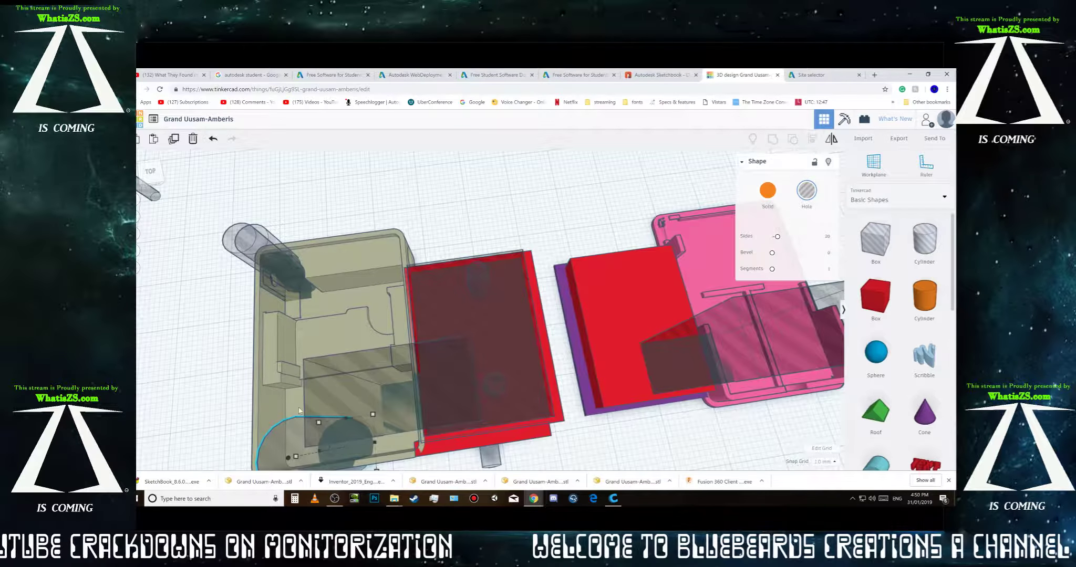
pyautogui.moveTo(289, 427); pyautogui.dragTo(366, 400)
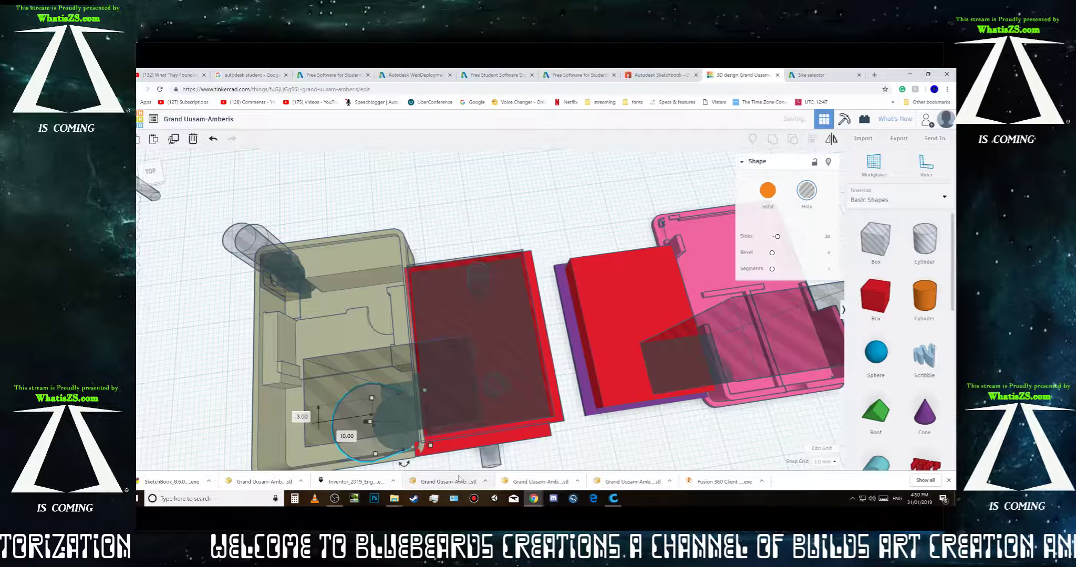
pyautogui.moveTo(476, 462); pyautogui.dragTo(514, 459, button='right')
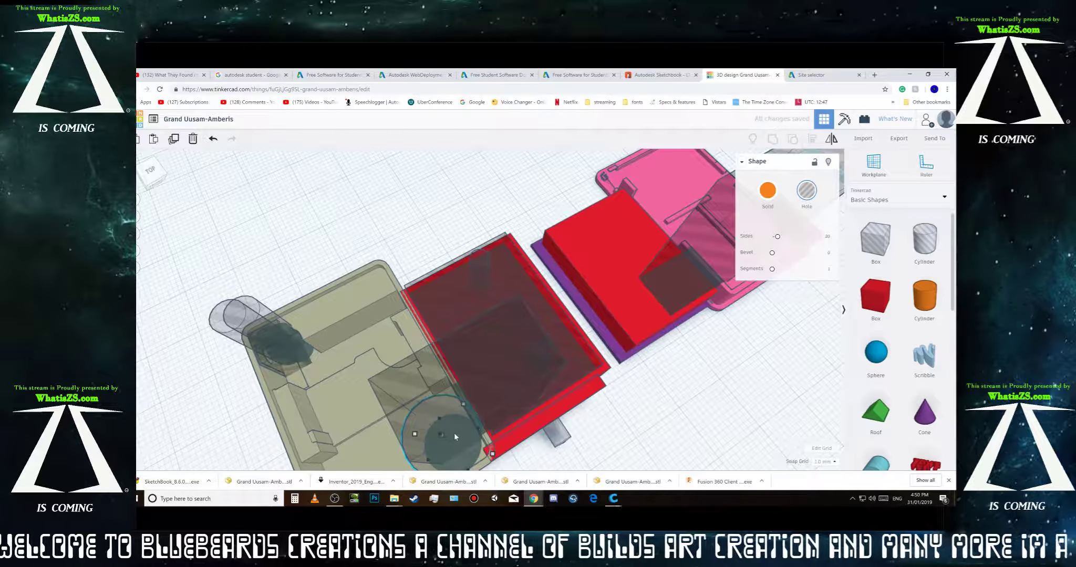
# Step: Set the footprint of the hole cylinder at the grey box's corner to 5 by 5 mm
pyautogui.moveTo(494, 458)
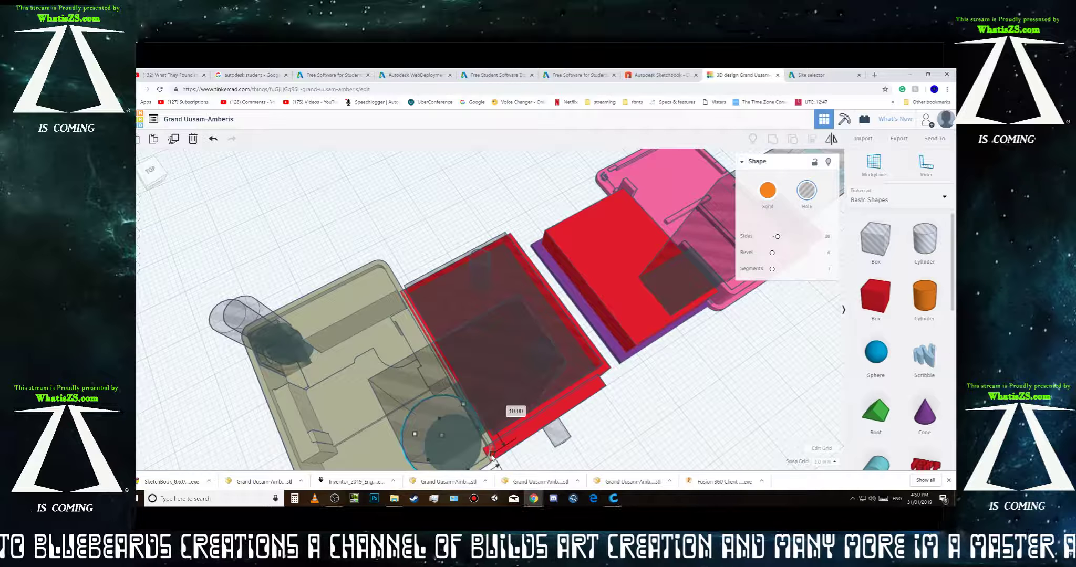
pyautogui.click(509, 409)
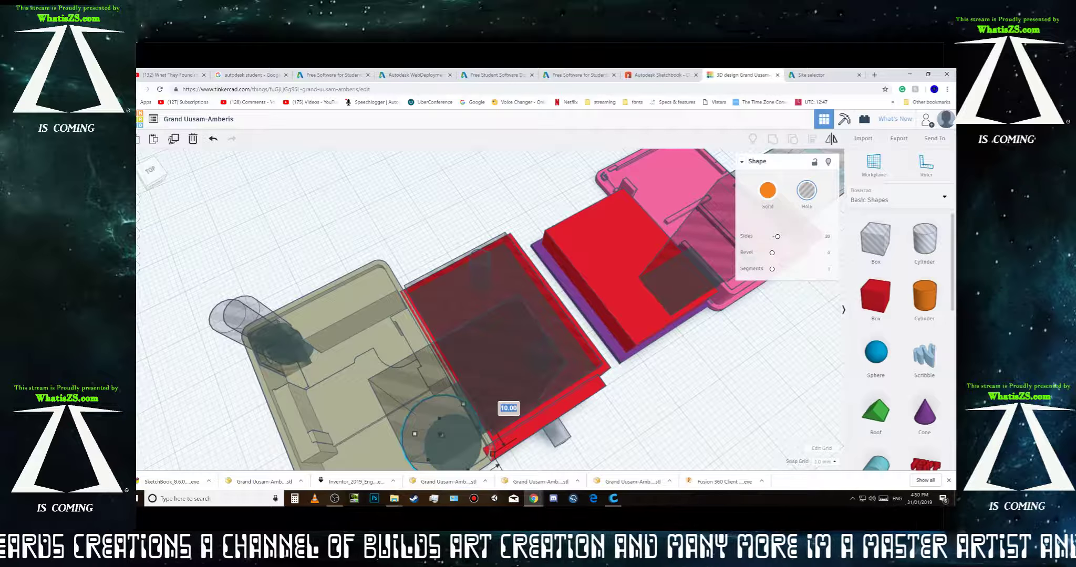
pyautogui.write('5')
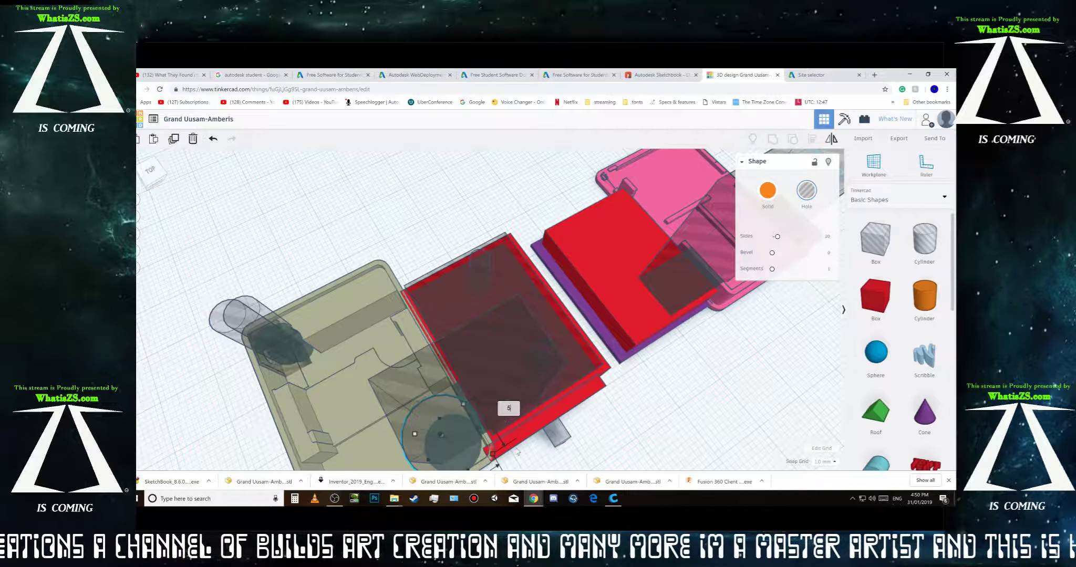
pyautogui.press('Return')
pyautogui.moveTo(513, 449); pyautogui.dragTo(440, 424, button='right')
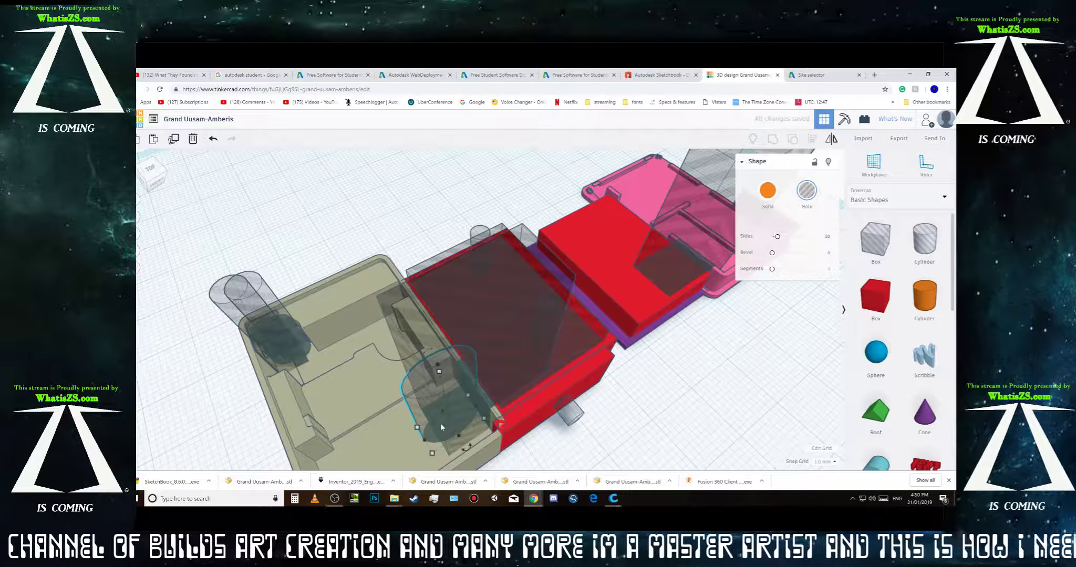
pyautogui.moveTo(433, 453)
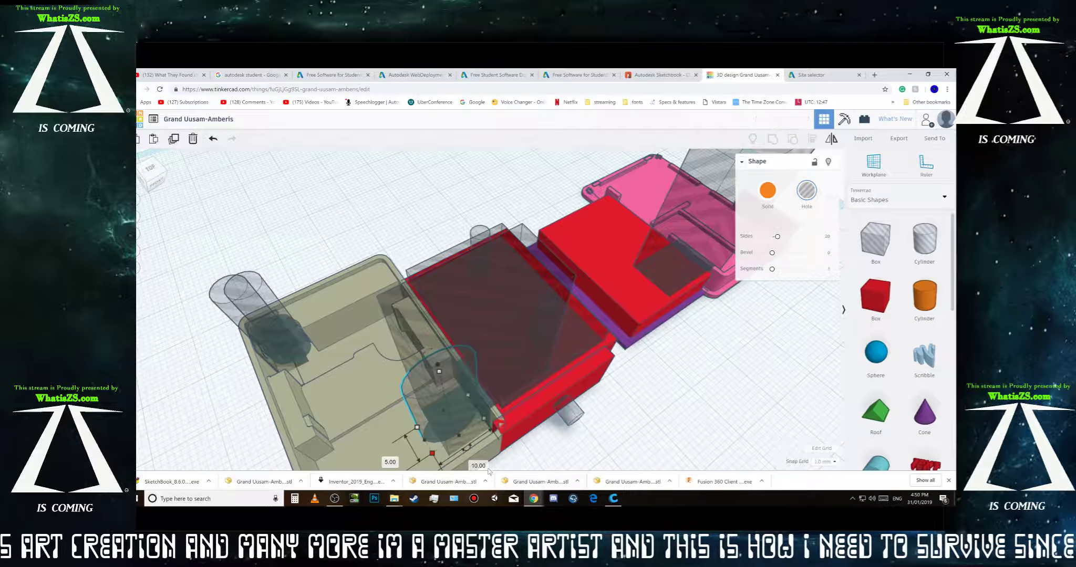
pyautogui.click(476, 467)
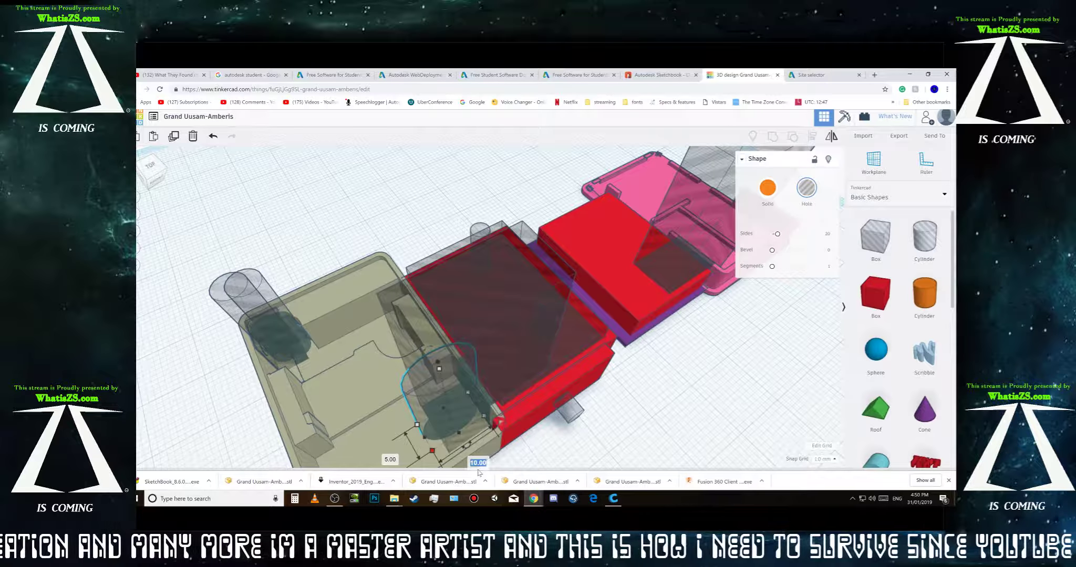
pyautogui.write('5')
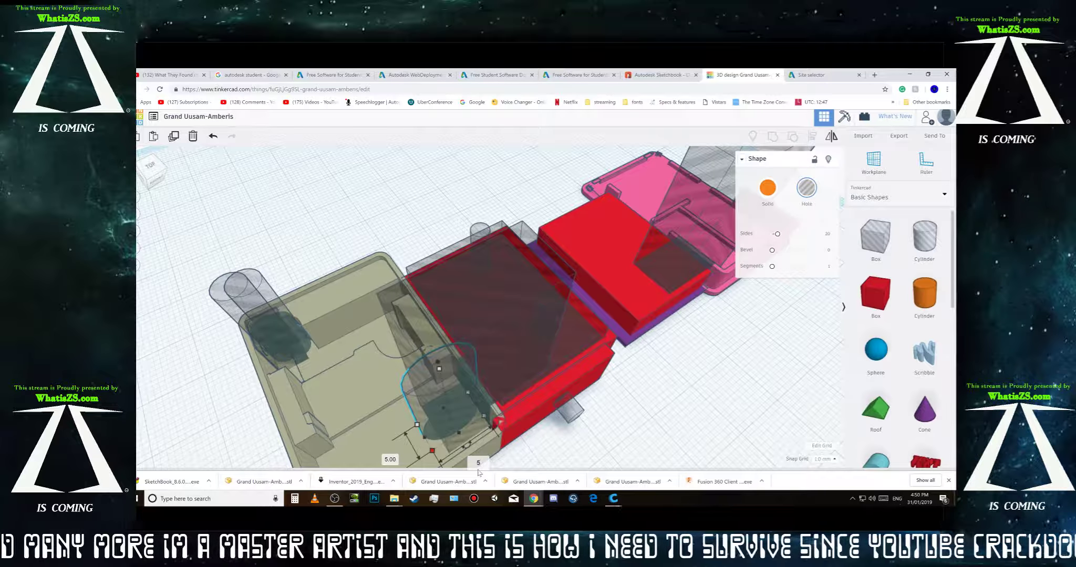
pyautogui.press('Return')
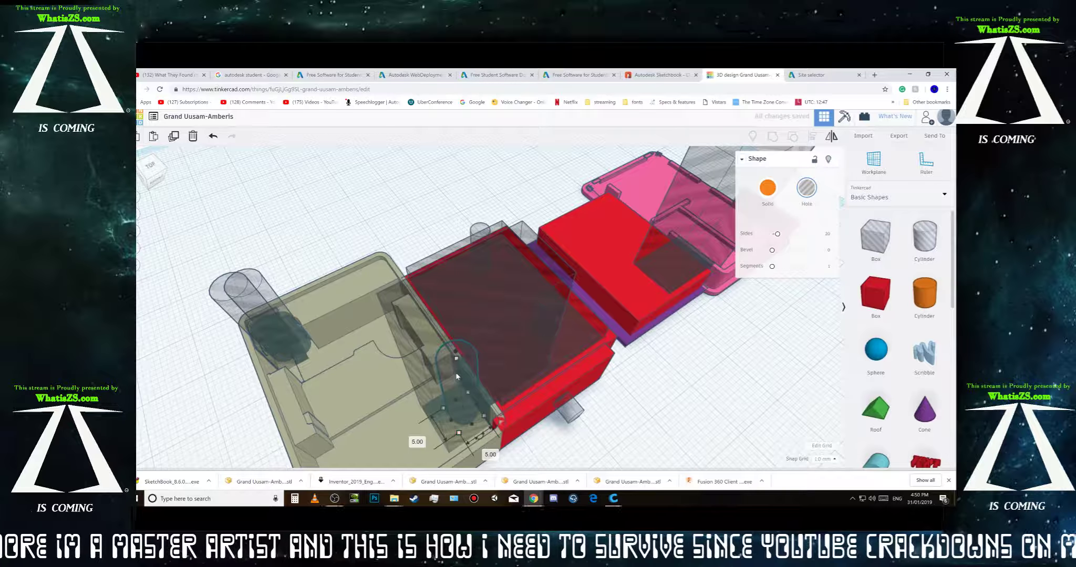
# Step: Try to position the 5 mm hole cylinder over the corner where the boxes meet, entering 3 mm for both move distances
pyautogui.moveTo(460, 363); pyautogui.dragTo(494, 405)
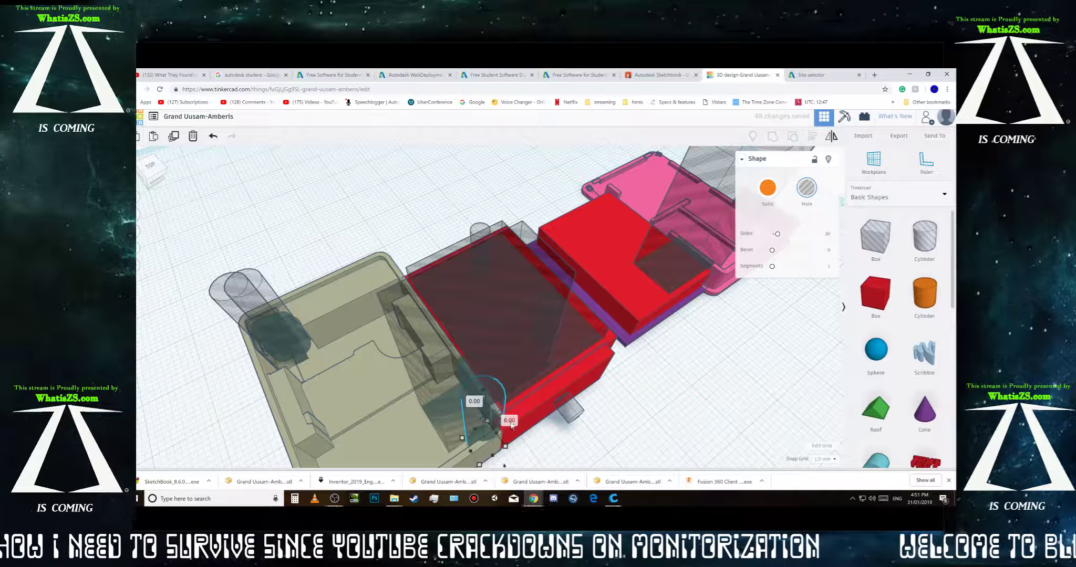
pyautogui.click(510, 421)
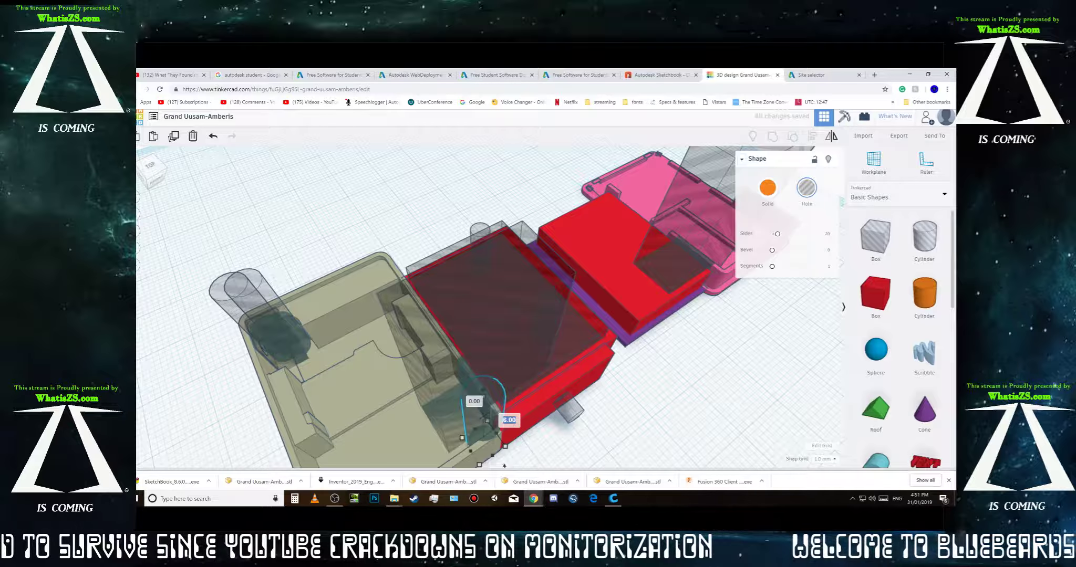
pyautogui.write('3')
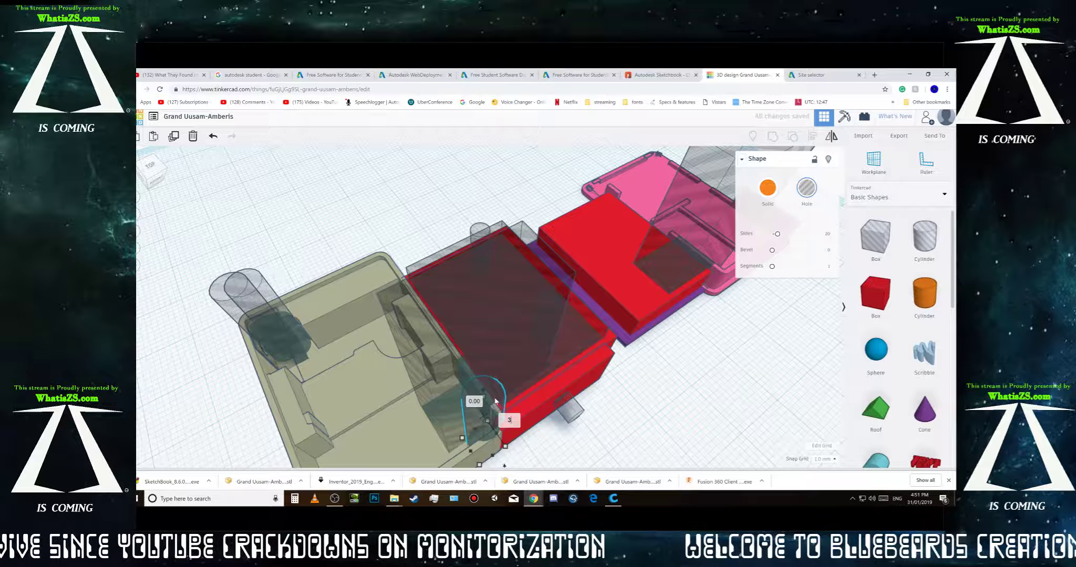
pyautogui.press('Tab')
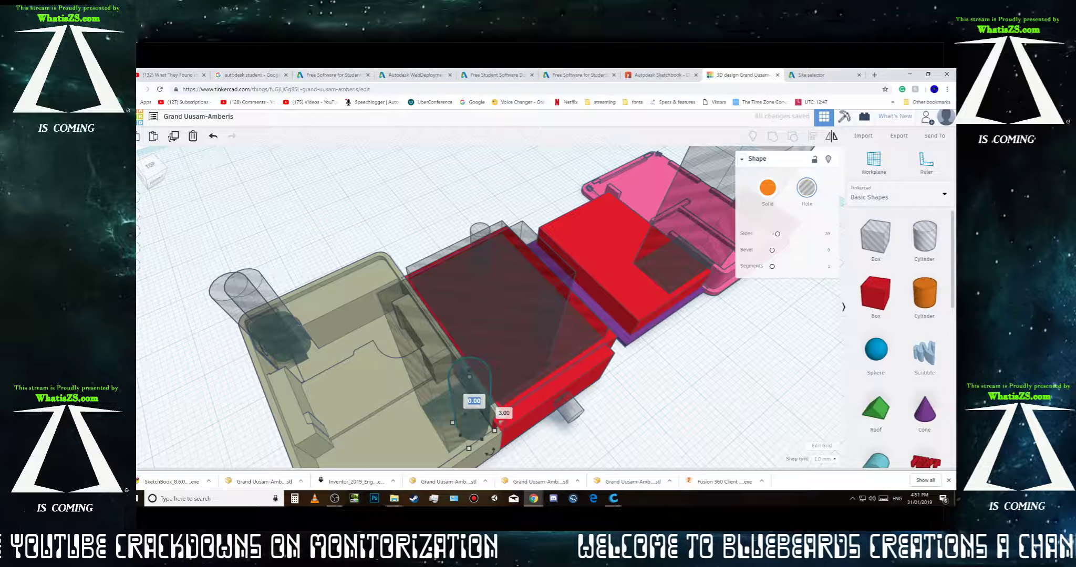
pyautogui.write('3')
pyautogui.press('Return')
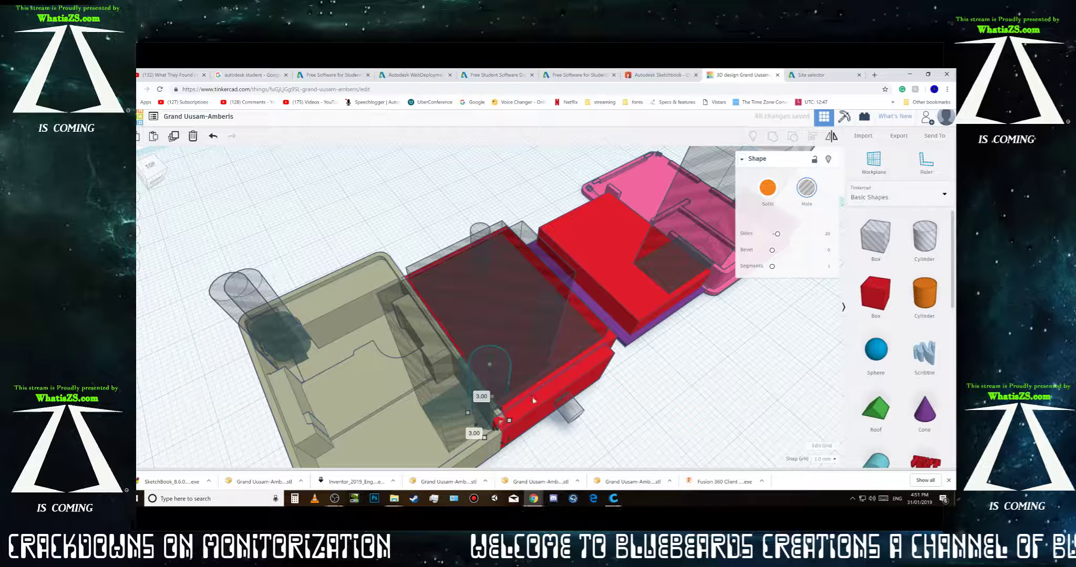
pyautogui.moveTo(500, 386); pyautogui.dragTo(490, 414)
# Step: Delete the 5 mm hole cylinder from the grey box's corner beside the red box
pyautogui.moveTo(582, 434); pyautogui.dragTo(555, 464, button='right')
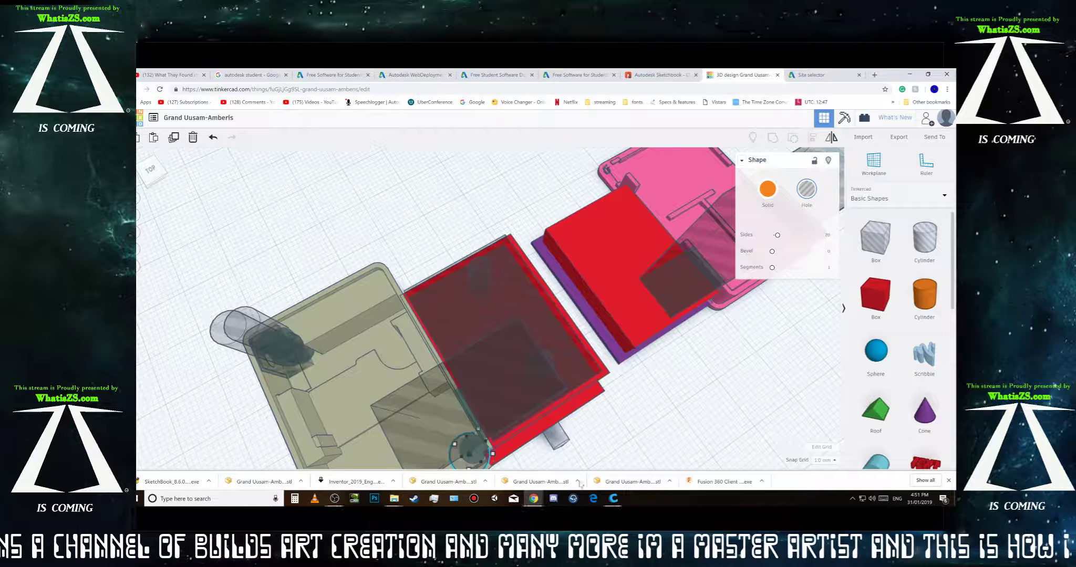
pyautogui.moveTo(664, 450)
pyautogui.mouseDown(button='right')
pyautogui.moveTo(666, 423)
pyautogui.moveTo(665, 437)
pyautogui.mouseUp(button='right')
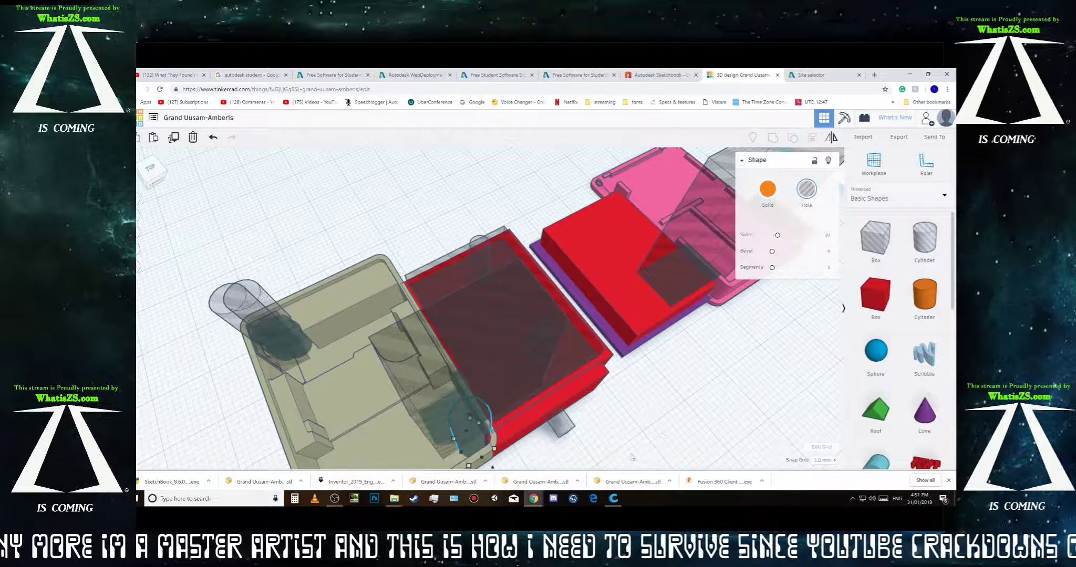
pyautogui.click(470, 435)
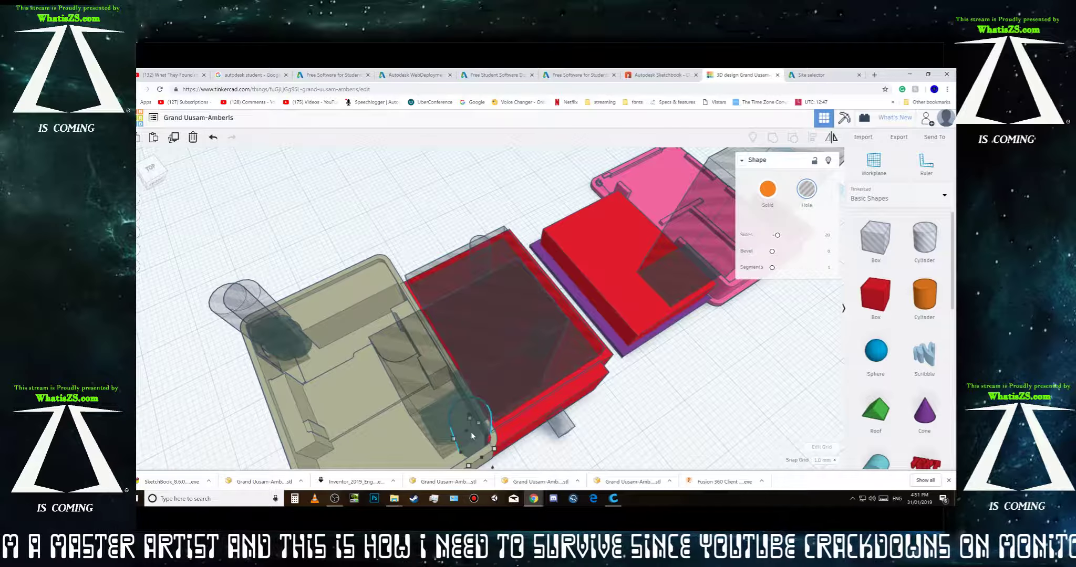
pyautogui.click(482, 456)
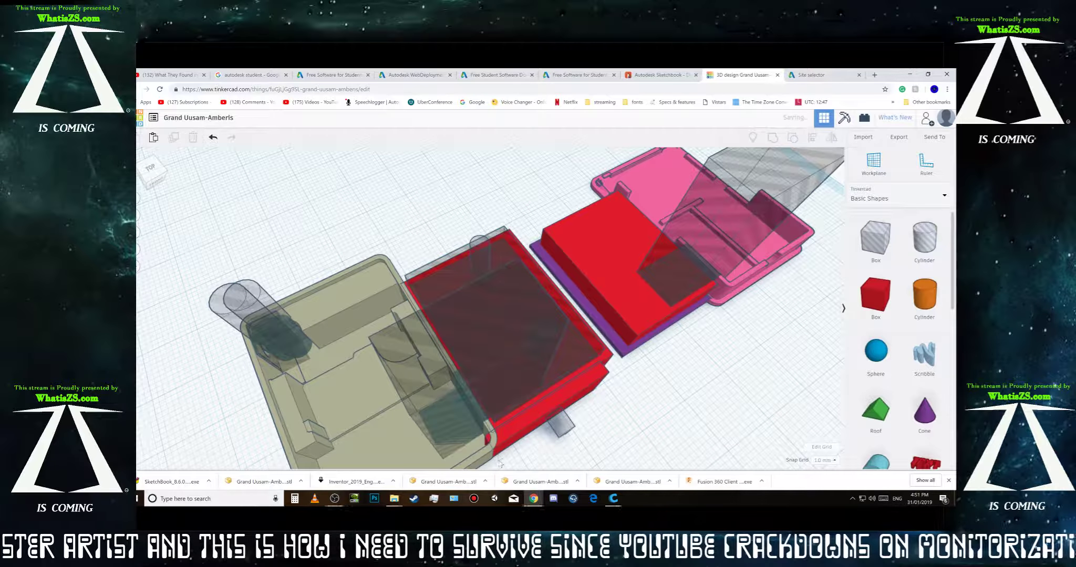
# Step: Resize the red box's front wall strip from its grey-box end to about 20.5 by 2.2 mm
pyautogui.click(508, 432)
pyautogui.moveTo(492, 456)
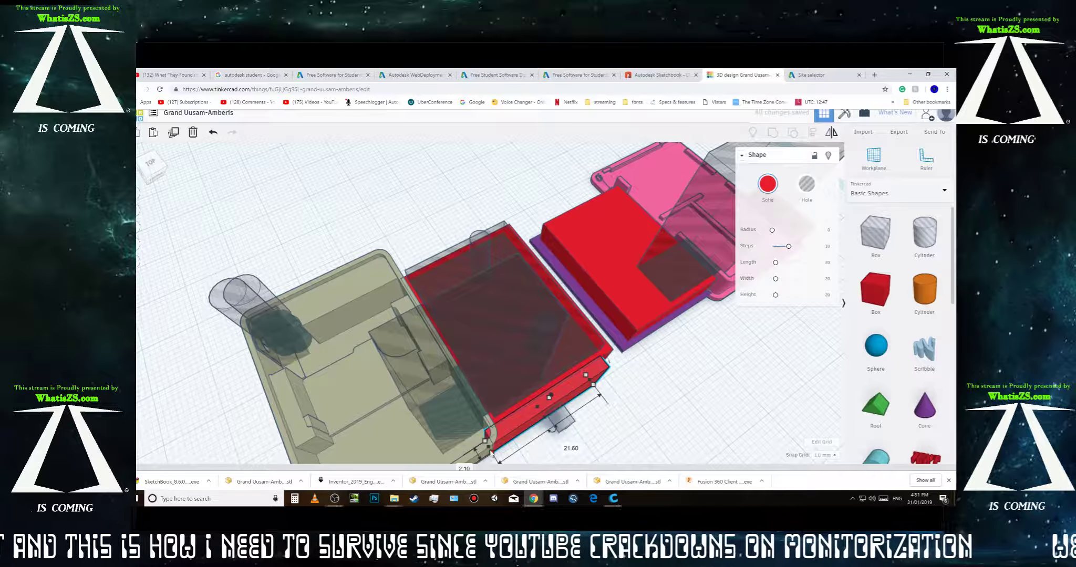
pyautogui.moveTo(492, 456); pyautogui.dragTo(497, 452)
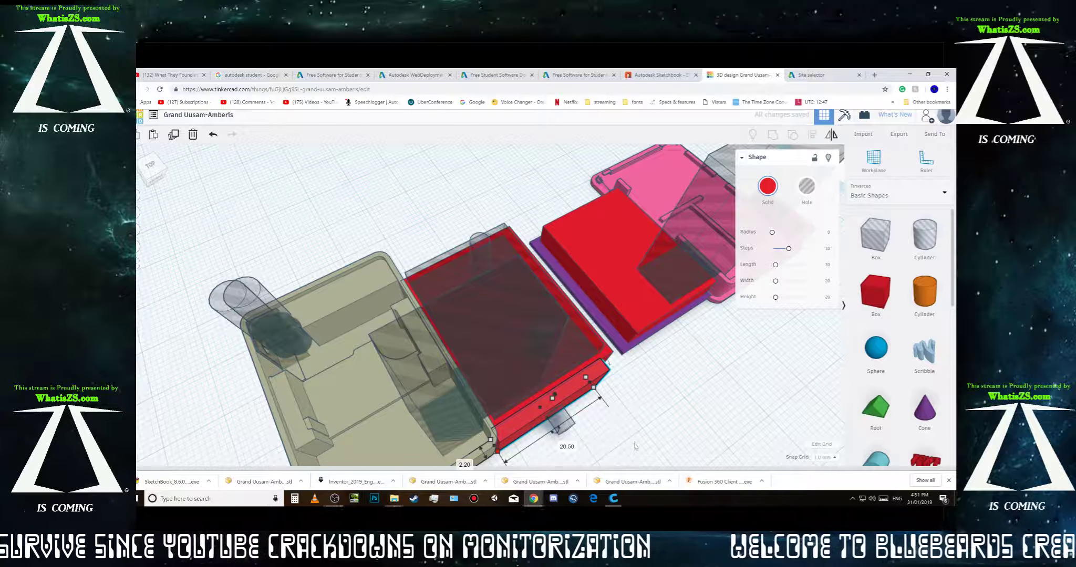
pyautogui.moveTo(628, 452)
pyautogui.mouseDown(button='right')
pyautogui.moveTo(632, 434)
pyautogui.moveTo(617, 452)
pyautogui.moveTo(649, 444)
pyautogui.moveTo(633, 451)
pyautogui.mouseUp(button='right')
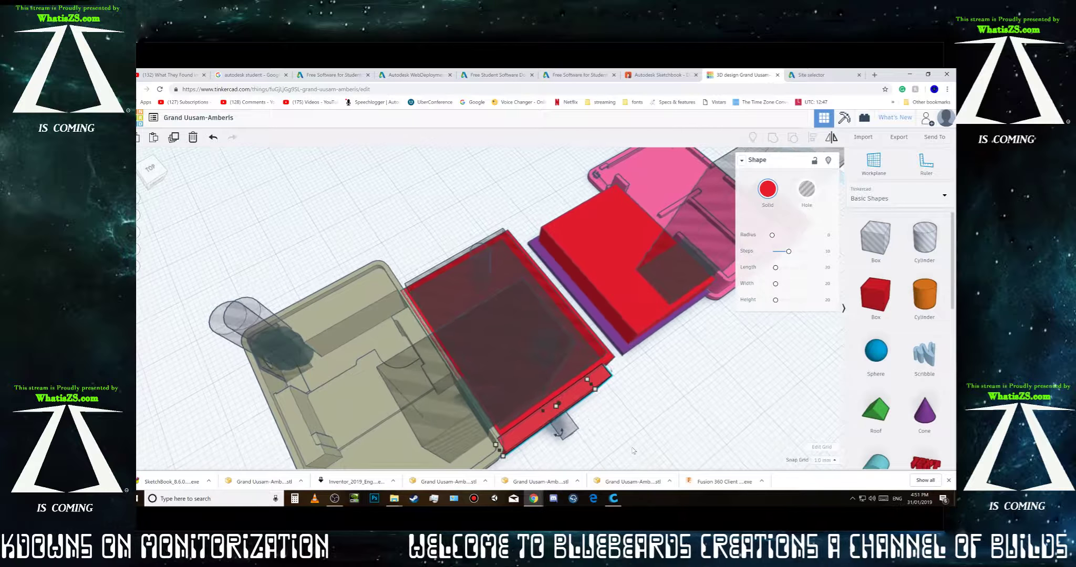
# Step: Set the snap grid to 0.1 mm and resize the front wall strip from its grey-box end to about 20.8 by 2 mm
pyautogui.moveTo(504, 457)
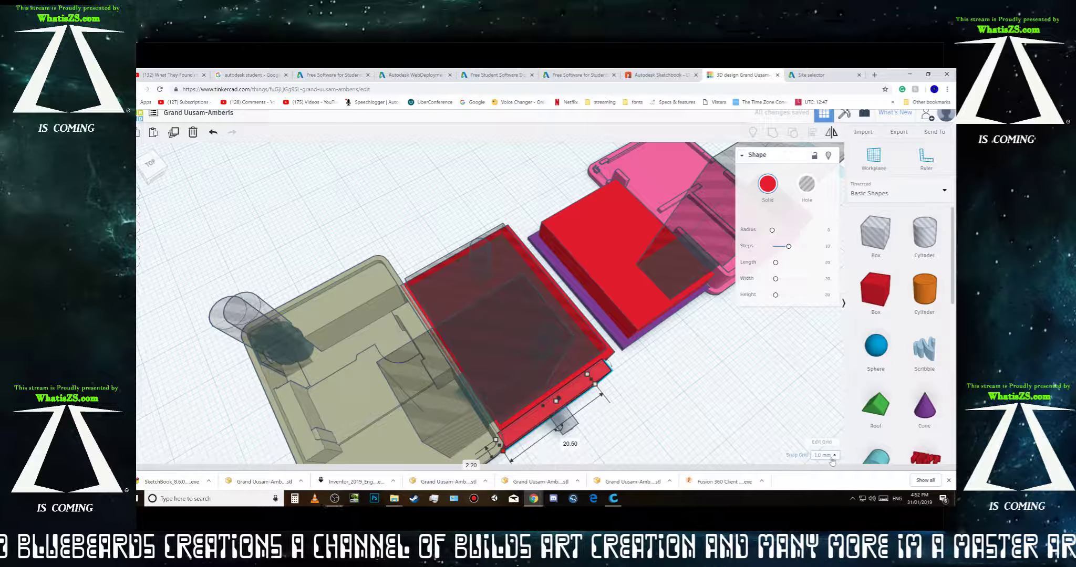
pyautogui.click(832, 457)
pyautogui.click(822, 416)
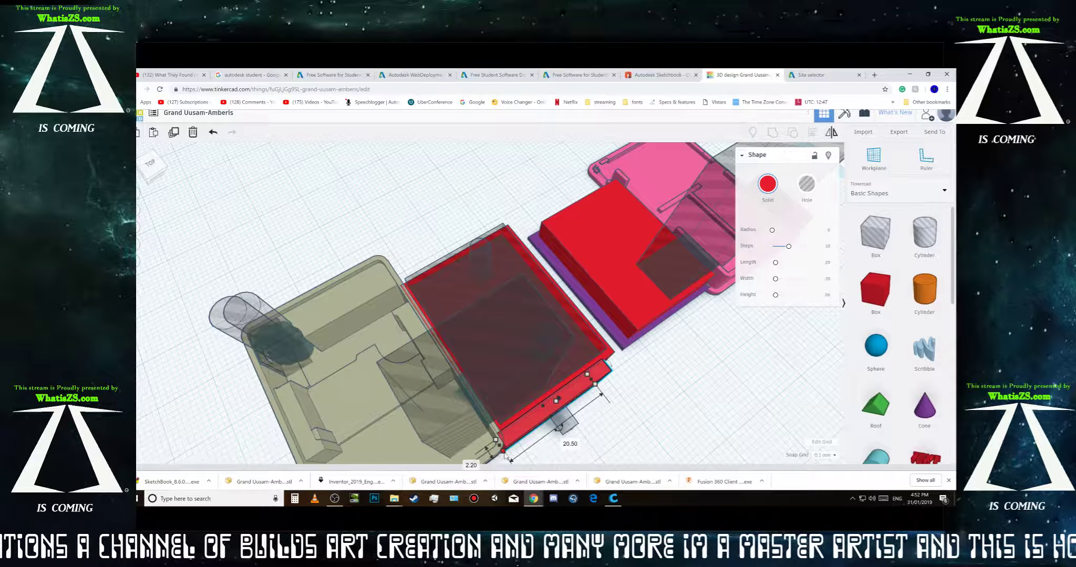
pyautogui.moveTo(504, 457); pyautogui.dragTo(505, 458)
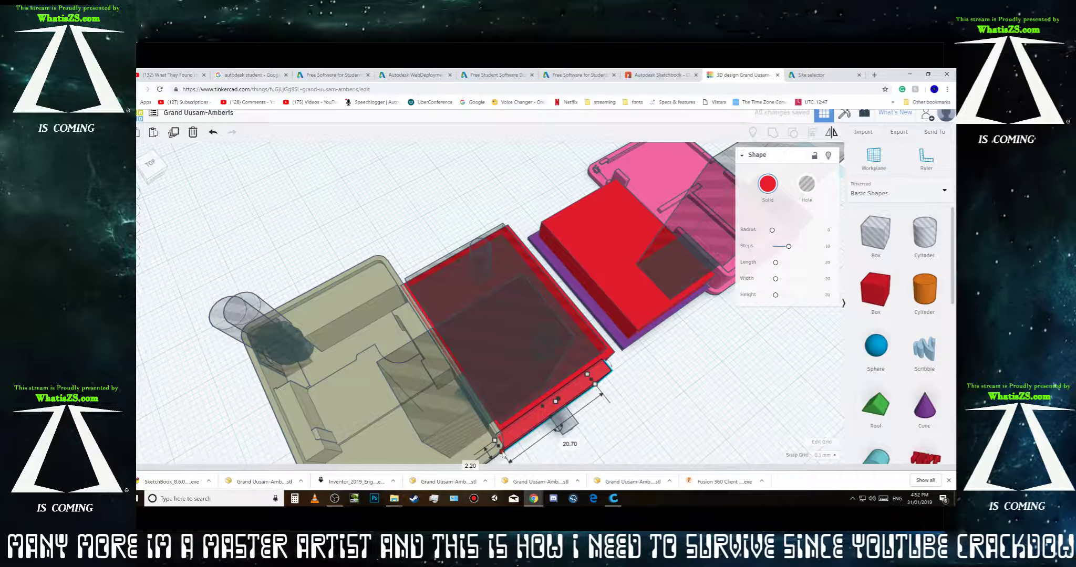
pyautogui.moveTo(604, 451); pyautogui.dragTo(630, 449, button='right')
pyautogui.click(543, 432)
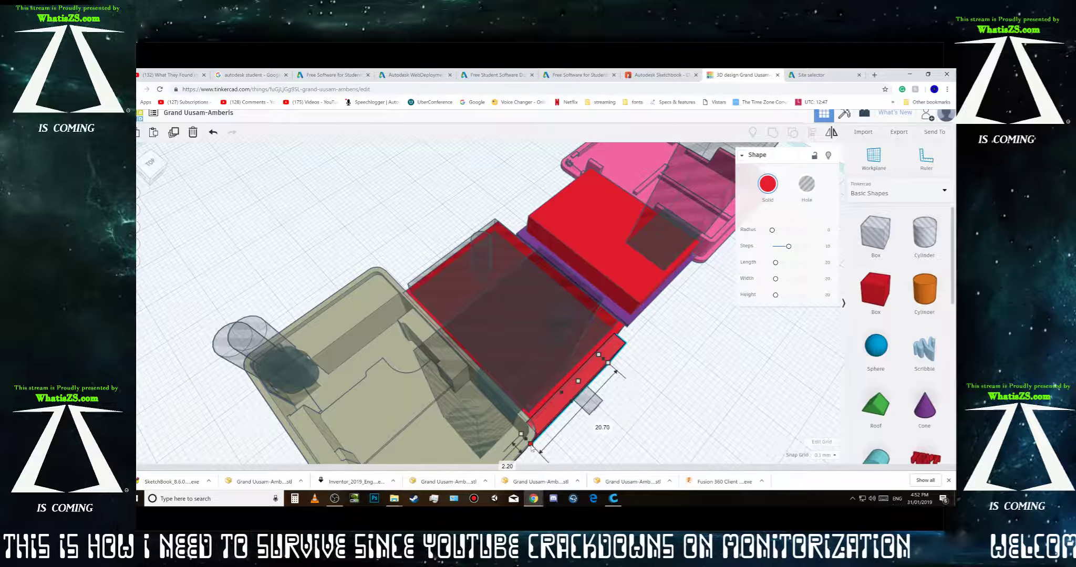
pyautogui.moveTo(531, 447); pyautogui.dragTo(530, 449)
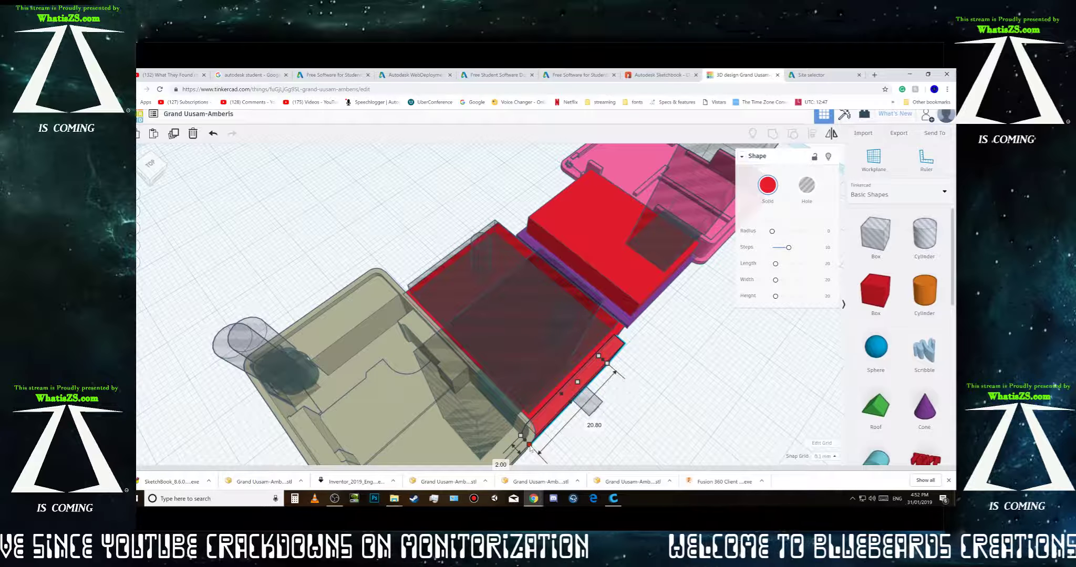
pyautogui.click(621, 443)
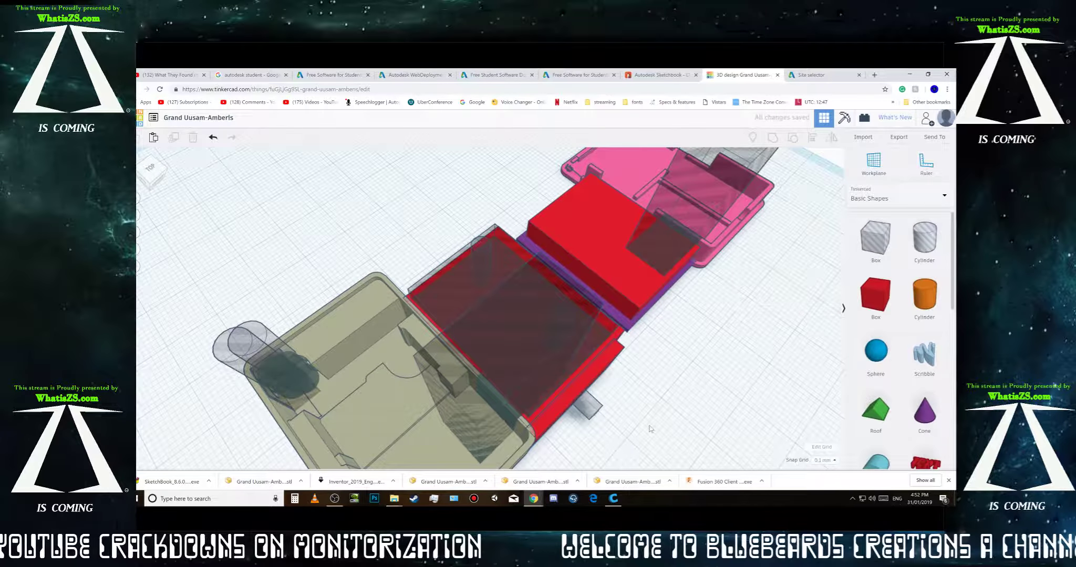
# Step: Extend the front wall strip's far end to the red box's outer corner, about 23.3 mm long and 2 mm thick
pyautogui.moveTo(718, 440); pyautogui.dragTo(657, 439, button='right')
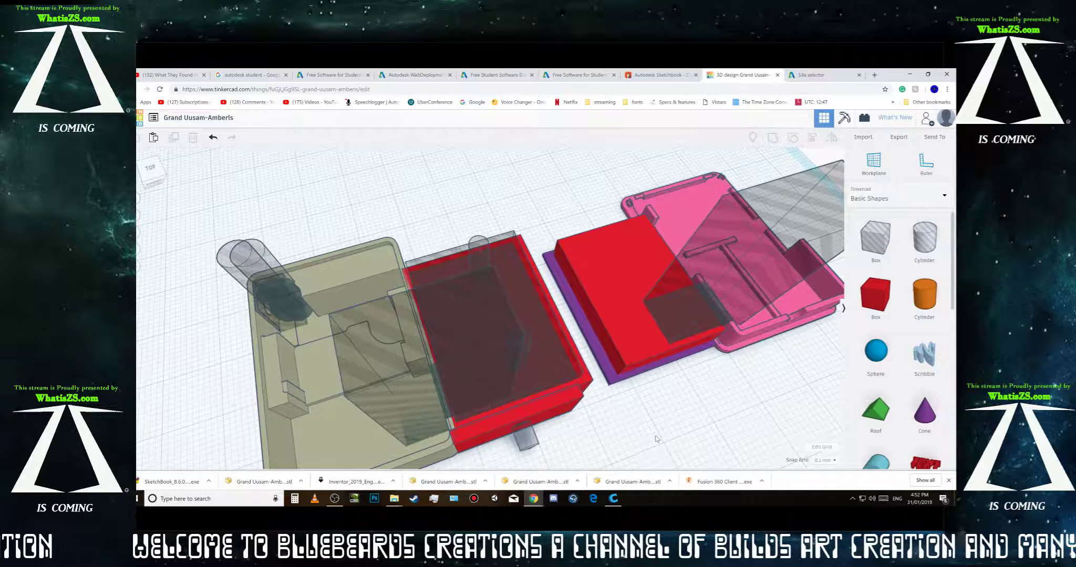
pyautogui.click(572, 418)
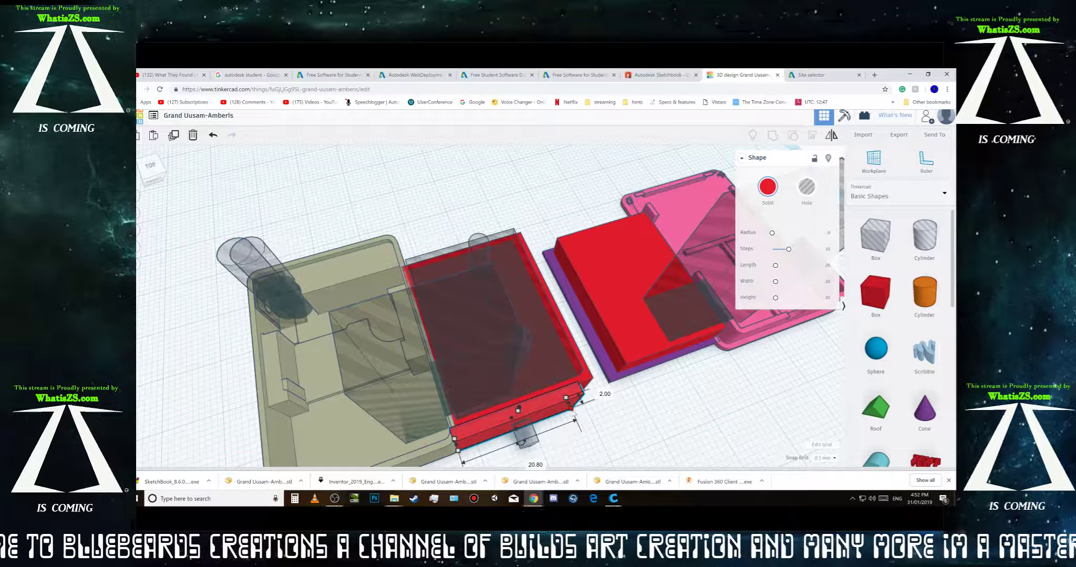
pyautogui.moveTo(573, 412); pyautogui.dragTo(586, 412)
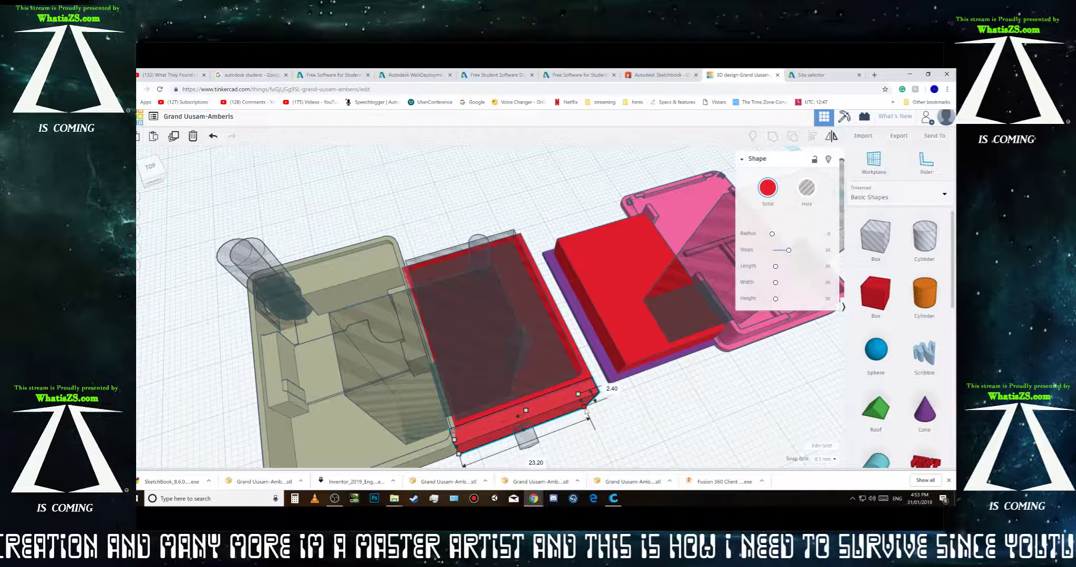
pyautogui.moveTo(602, 419); pyautogui.dragTo(564, 437, button='right')
pyautogui.moveTo(566, 427)
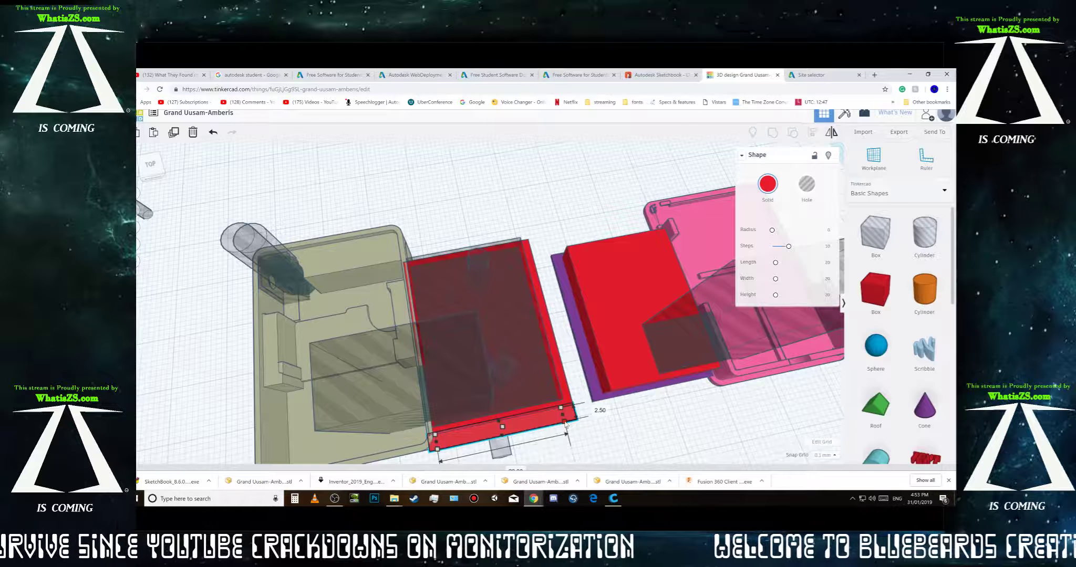
pyautogui.moveTo(566, 427); pyautogui.dragTo(565, 424)
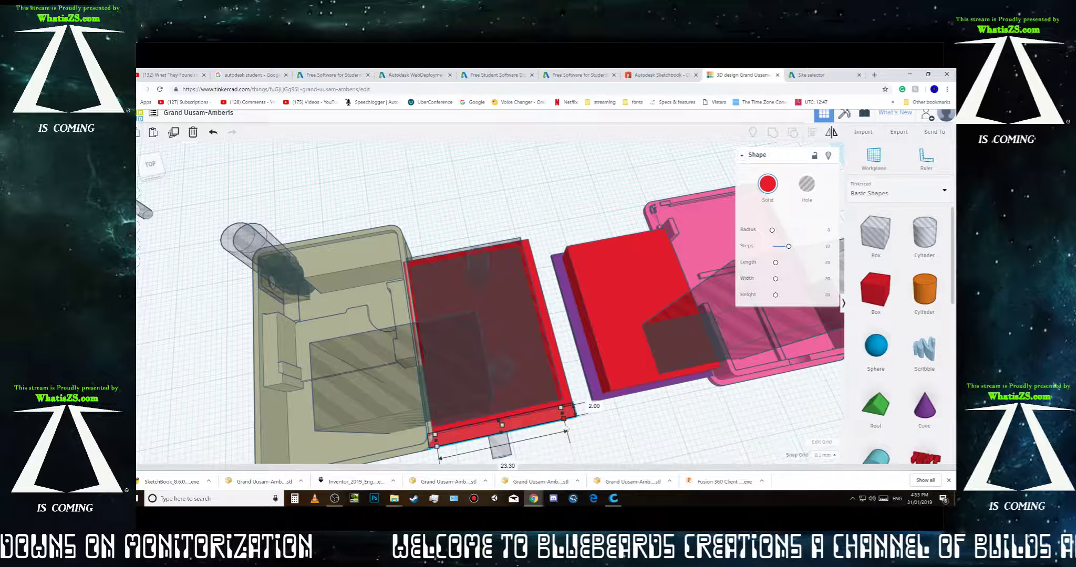
pyautogui.moveTo(566, 426); pyautogui.dragTo(566, 427)
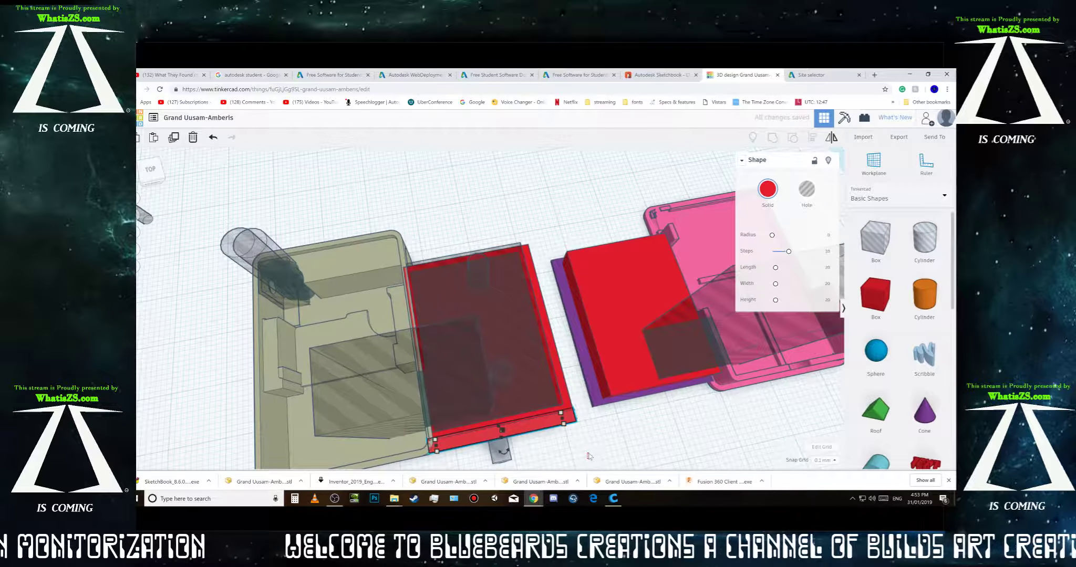
pyautogui.click(603, 461)
# Step: Lower the upright hole cylinder near the red box's rear wall by about 5.7 mm and reposition the second hole cylinder near the front wall
pyautogui.moveTo(602, 460); pyautogui.dragTo(620, 445, button='right')
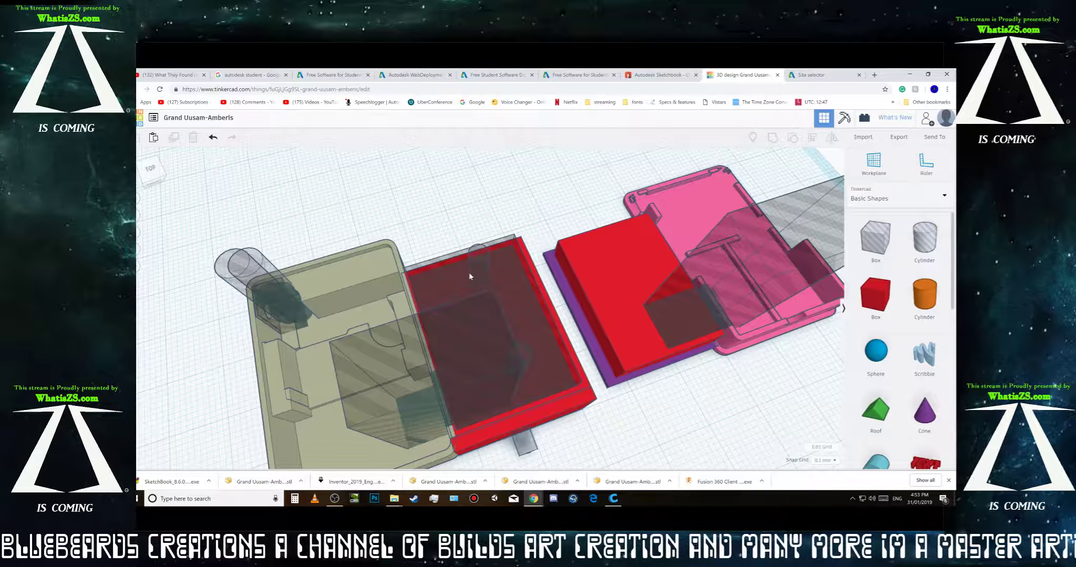
pyautogui.click(485, 263)
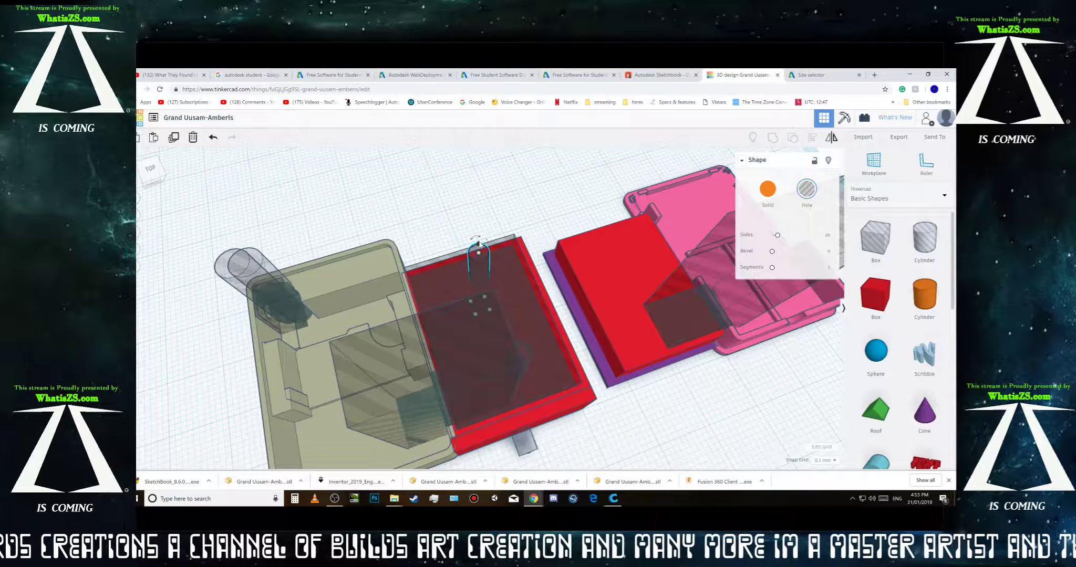
pyautogui.moveTo(479, 254); pyautogui.dragTo(479, 269)
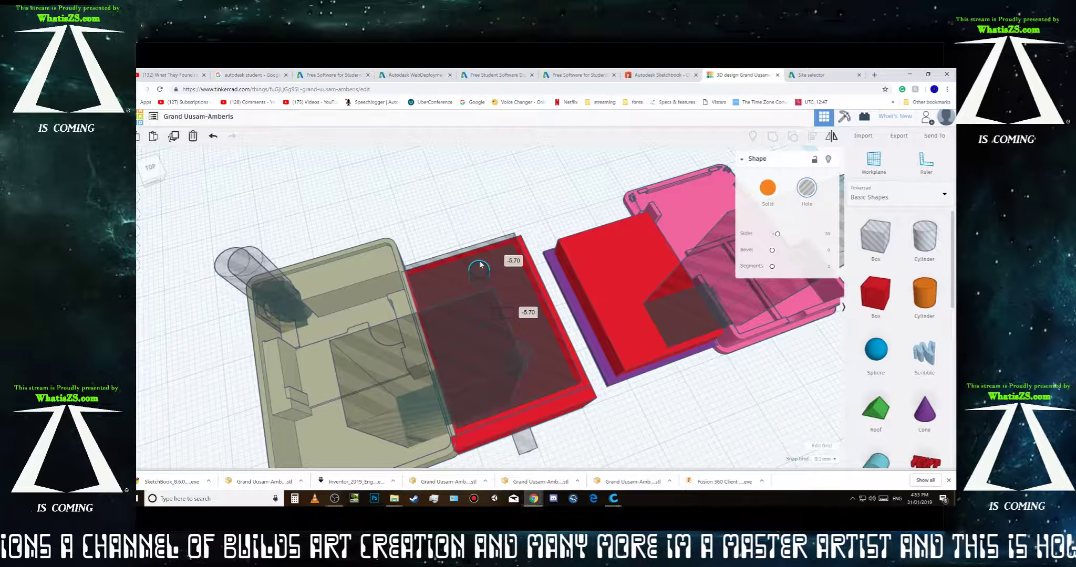
pyautogui.click(523, 353)
pyautogui.moveTo(523, 353); pyautogui.dragTo(519, 365)
pyautogui.click(648, 440)
pyautogui.moveTo(649, 441); pyautogui.dragTo(505, 422, button='right')
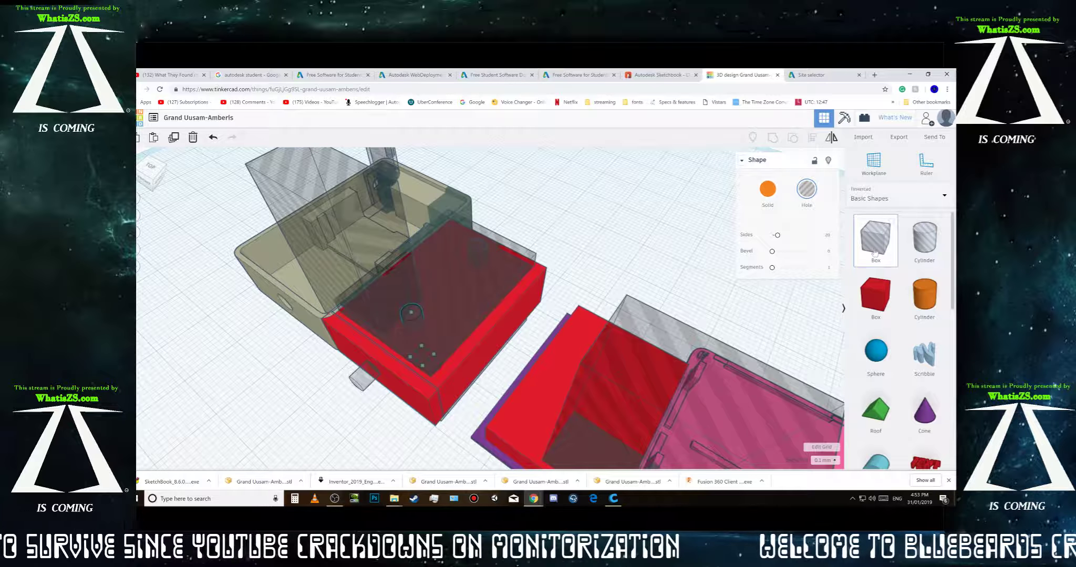
# Step: Add a box hole over the red lid and enlarge it at one corner to about 26 by 17.6 mm
pyautogui.moveTo(867, 252); pyautogui.dragTo(583, 432)
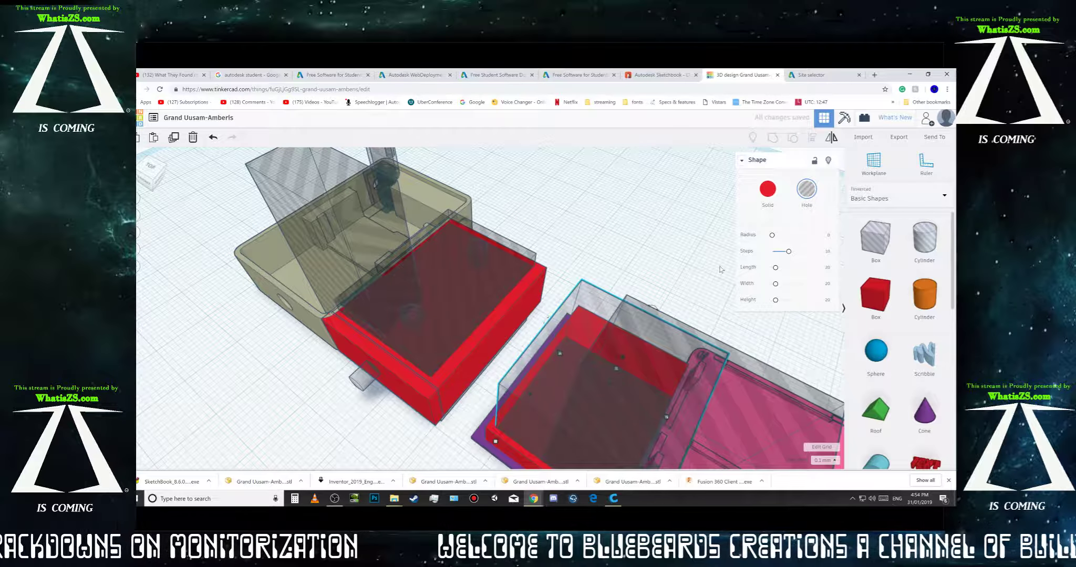
pyautogui.moveTo(704, 287); pyautogui.dragTo(460, 284, button='right')
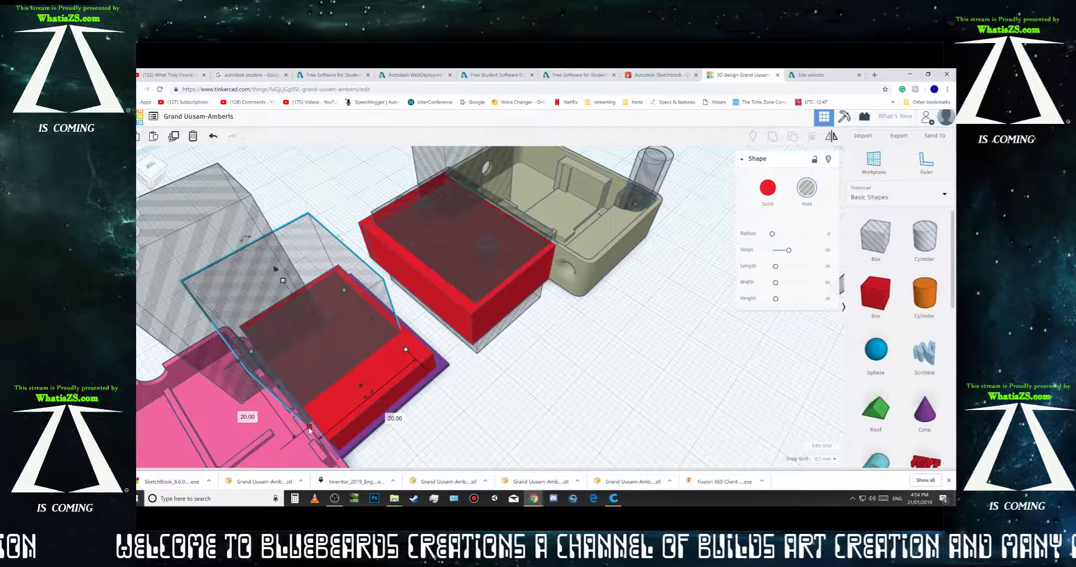
pyautogui.moveTo(310, 430); pyautogui.dragTo(342, 446)
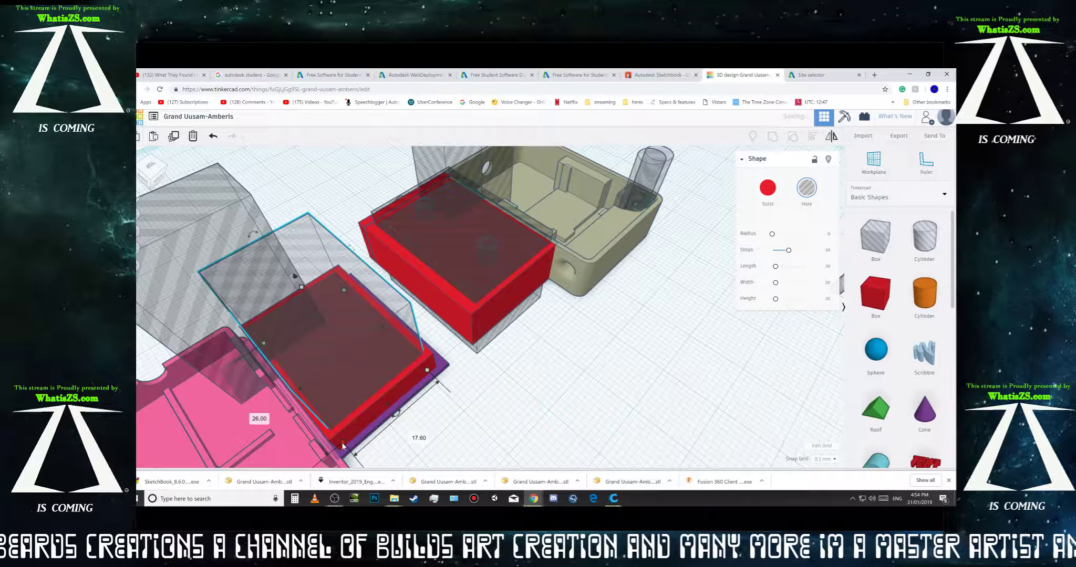
# Step: Raise the hole box over the red lid to an elevation of 0.8 mm above the workplane
pyautogui.moveTo(419, 442); pyautogui.dragTo(395, 332, button='right')
pyautogui.moveTo(346, 293)
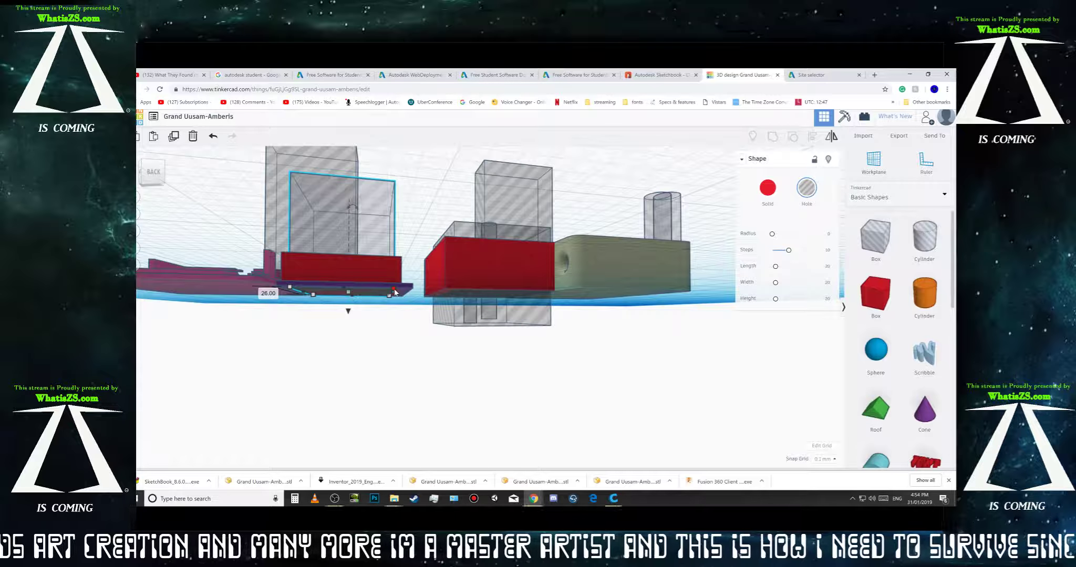
pyautogui.moveTo(395, 291); pyautogui.dragTo(397, 296)
pyautogui.moveTo(404, 326); pyautogui.dragTo(399, 333, button='right')
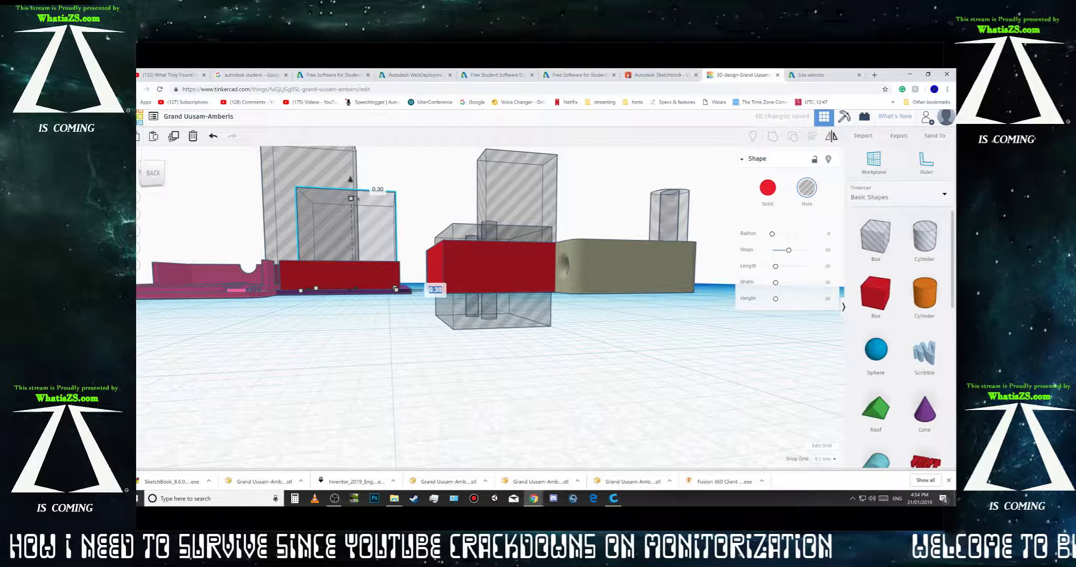
pyautogui.press('Return')
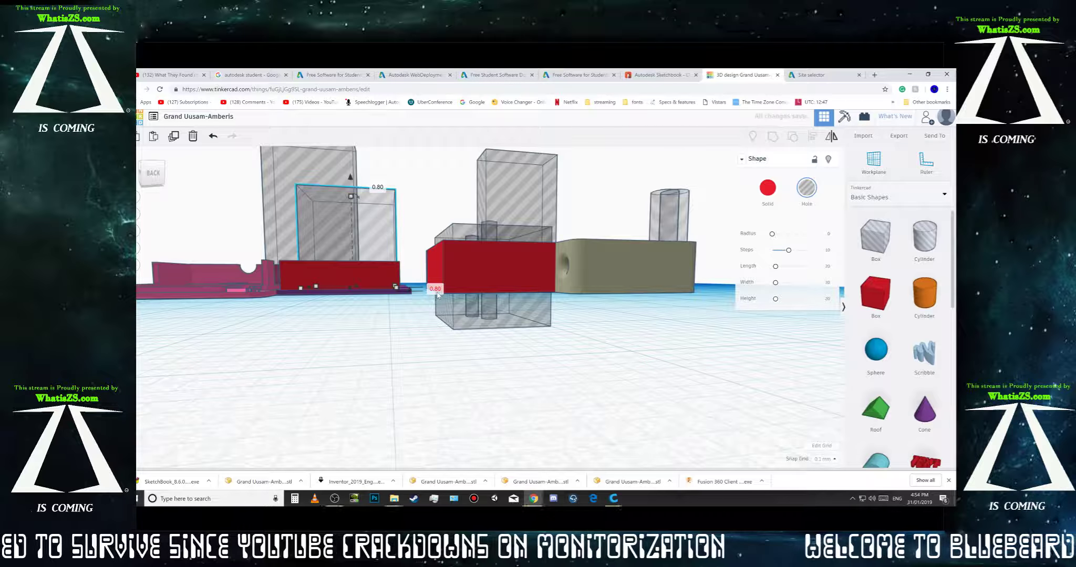
# Step: Stretch the hole box's corner across the red lid to about 25.9 by 17.9 mm, leaving a thin rim around it
pyautogui.moveTo(421, 188); pyautogui.dragTo(611, 406, button='right')
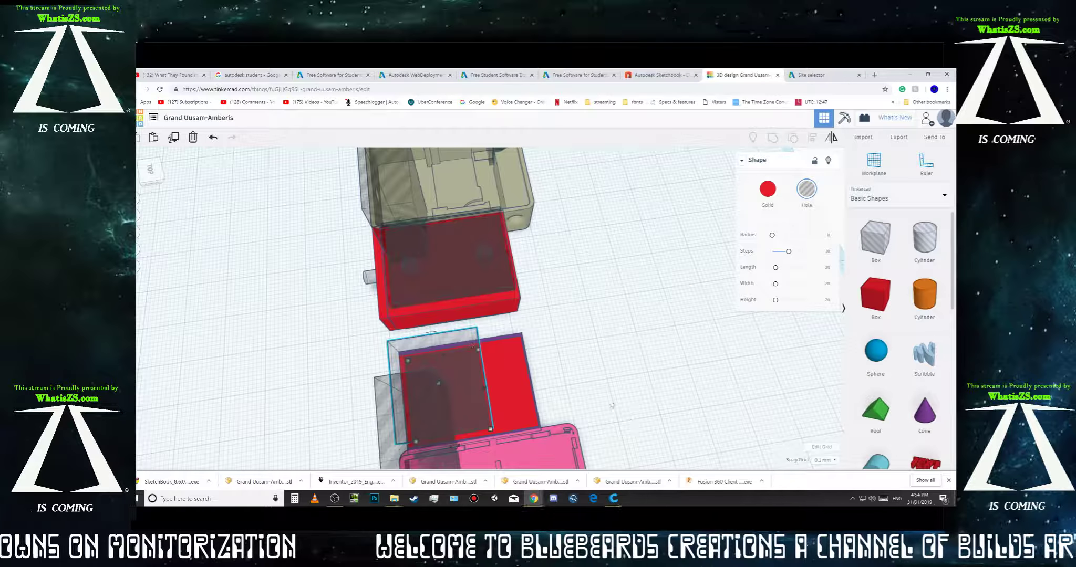
pyautogui.moveTo(478, 352)
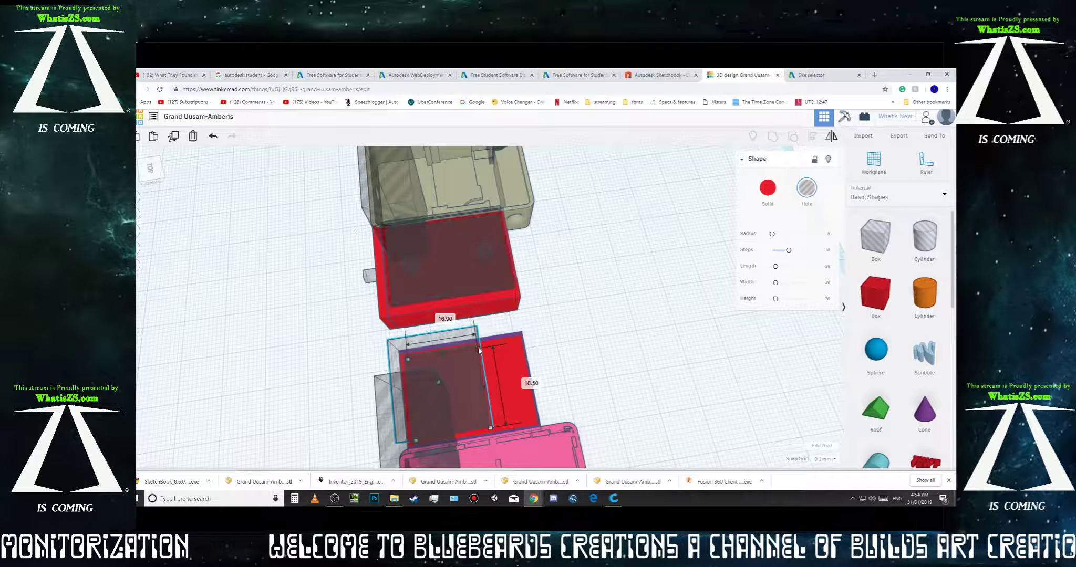
pyautogui.moveTo(478, 352); pyautogui.dragTo(517, 347)
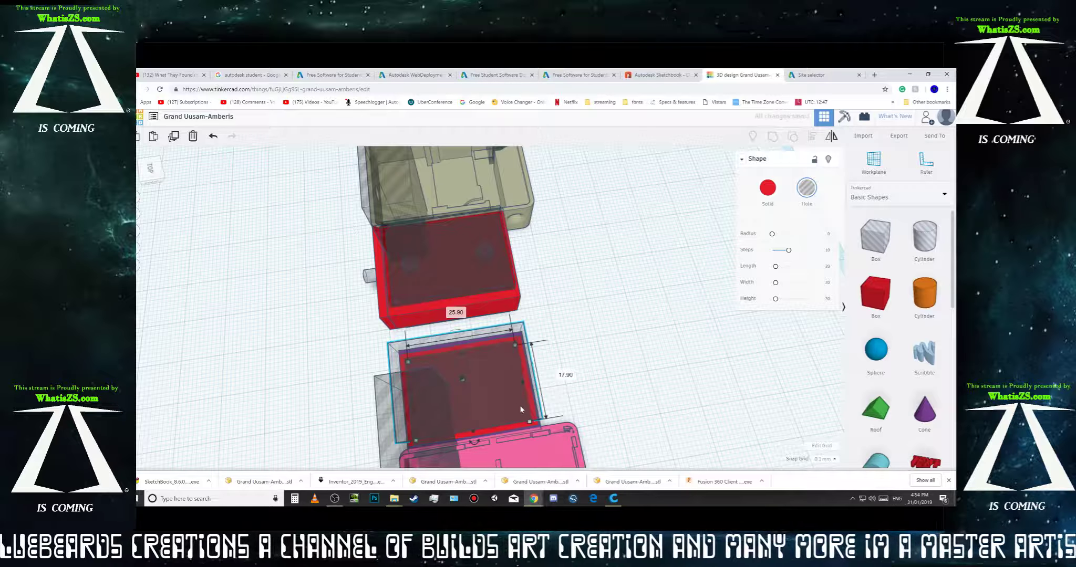
# Step: Reduce the hole box's height from above so it protrudes only slightly over the top of the red lid
pyautogui.moveTo(584, 385); pyautogui.dragTo(738, 338, button='right')
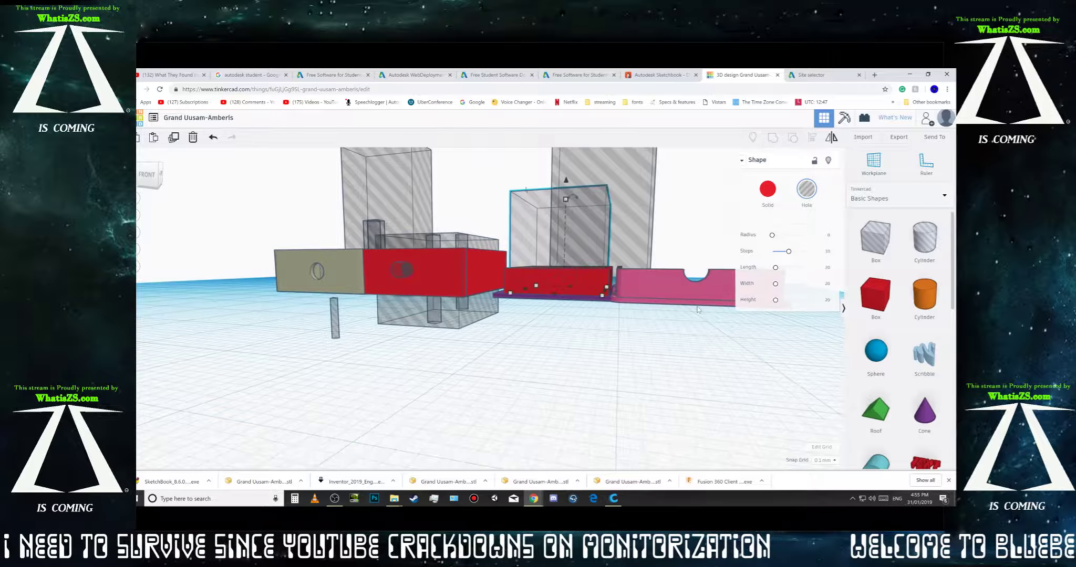
pyautogui.moveTo(544, 327); pyautogui.dragTo(562, 325, button='right')
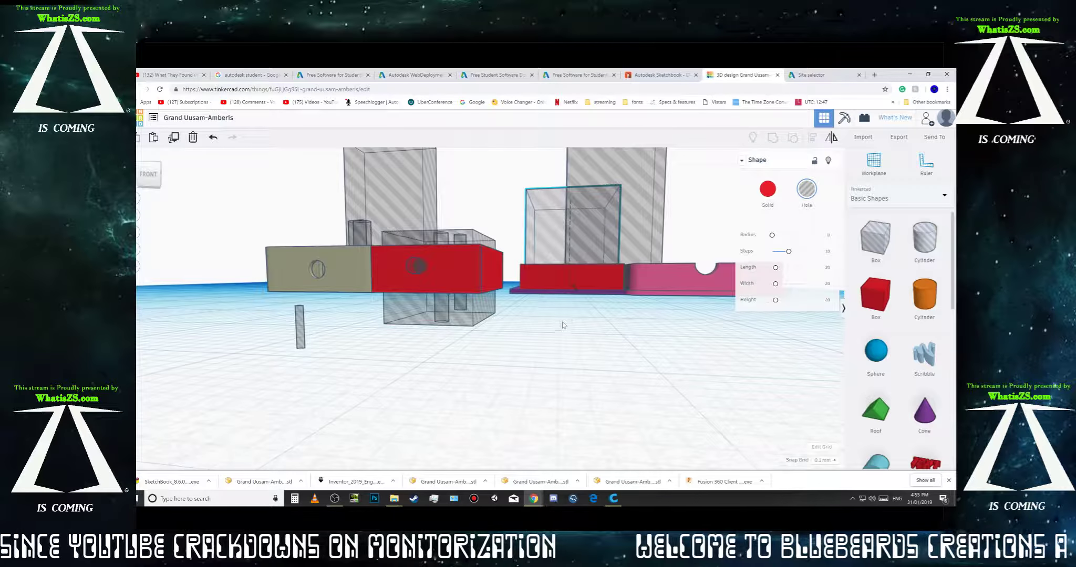
pyautogui.scroll(4, 631, 330)
pyautogui.moveTo(668, 333)
pyautogui.mouseDown(button='right')
pyautogui.moveTo(693, 330)
pyautogui.moveTo(665, 332)
pyautogui.mouseUp(button='right')
pyautogui.click(684, 190)
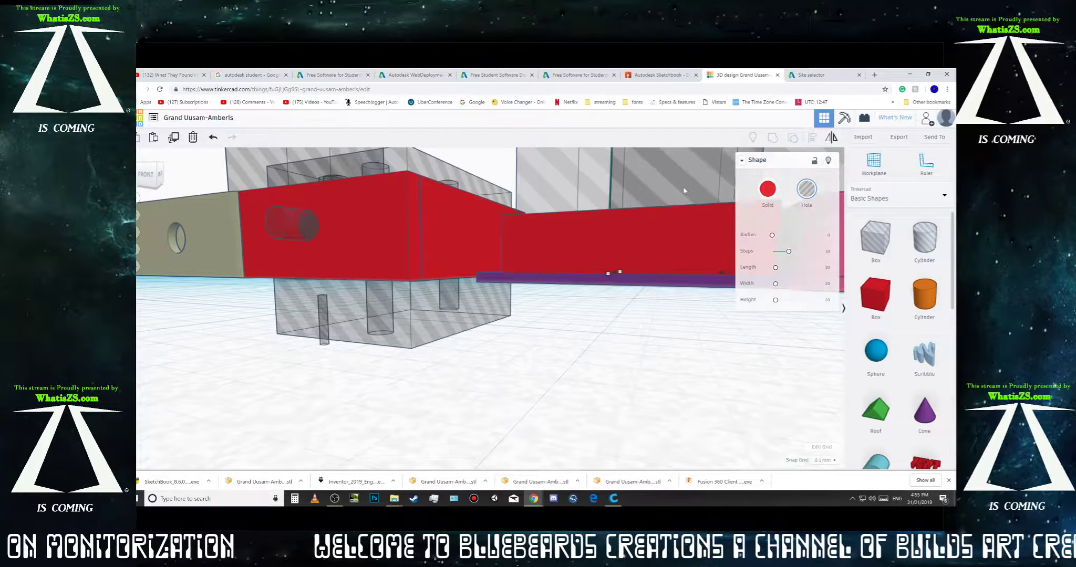
pyautogui.moveTo(696, 343); pyautogui.dragTo(638, 284, button='right')
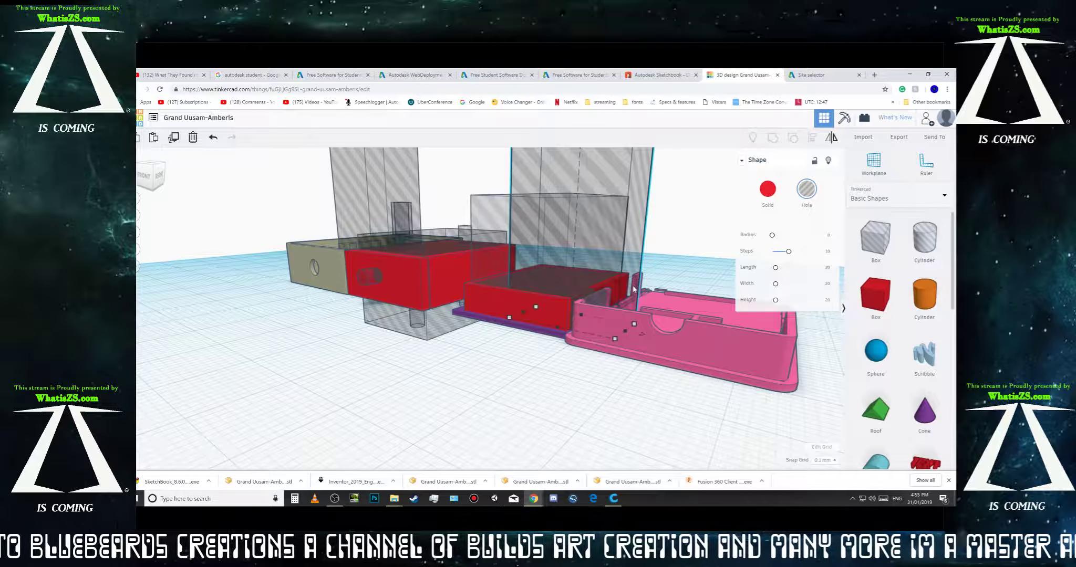
pyautogui.click(484, 254)
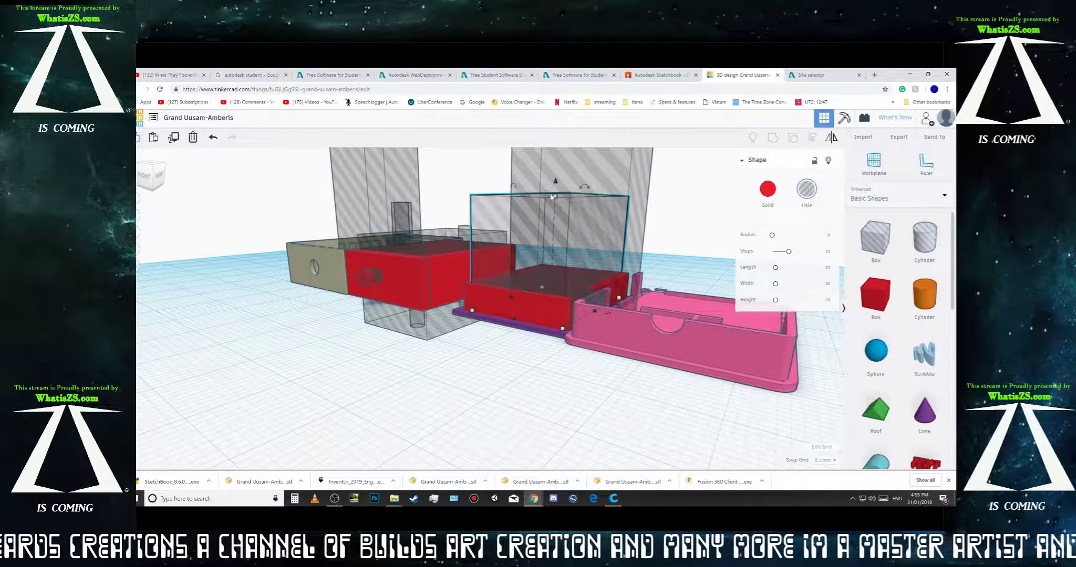
pyautogui.moveTo(556, 198)
pyautogui.moveTo(556, 199); pyautogui.dragTo(558, 271)
pyautogui.moveTo(559, 364); pyautogui.dragTo(595, 354, button='right')
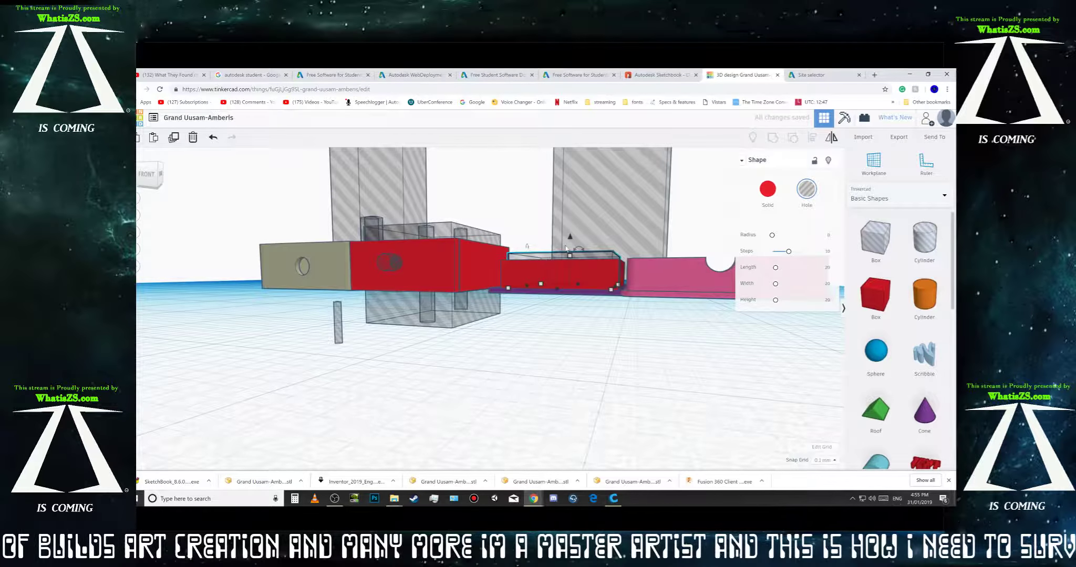
# Step: Readjust the hole box's elevation inside the red lid to 0.8 mm
pyautogui.click(570, 238)
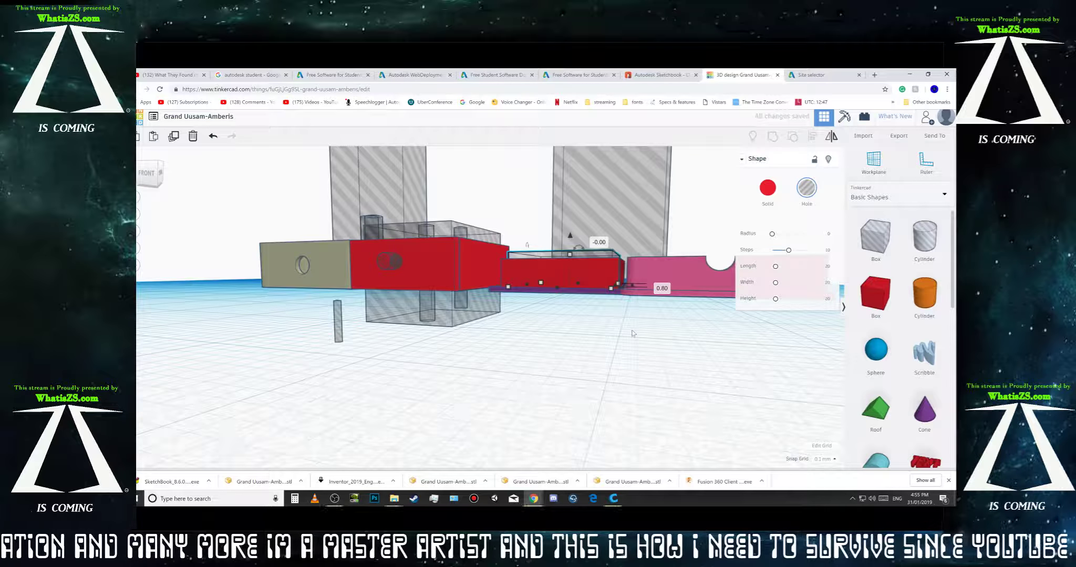
pyautogui.moveTo(633, 332); pyautogui.dragTo(640, 337, button='right')
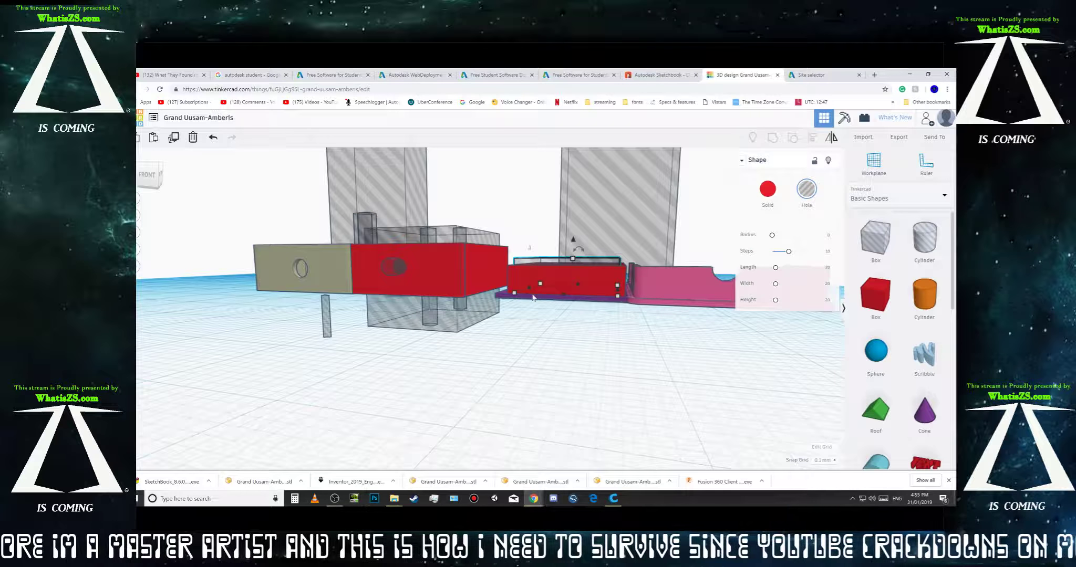
pyautogui.moveTo(516, 295)
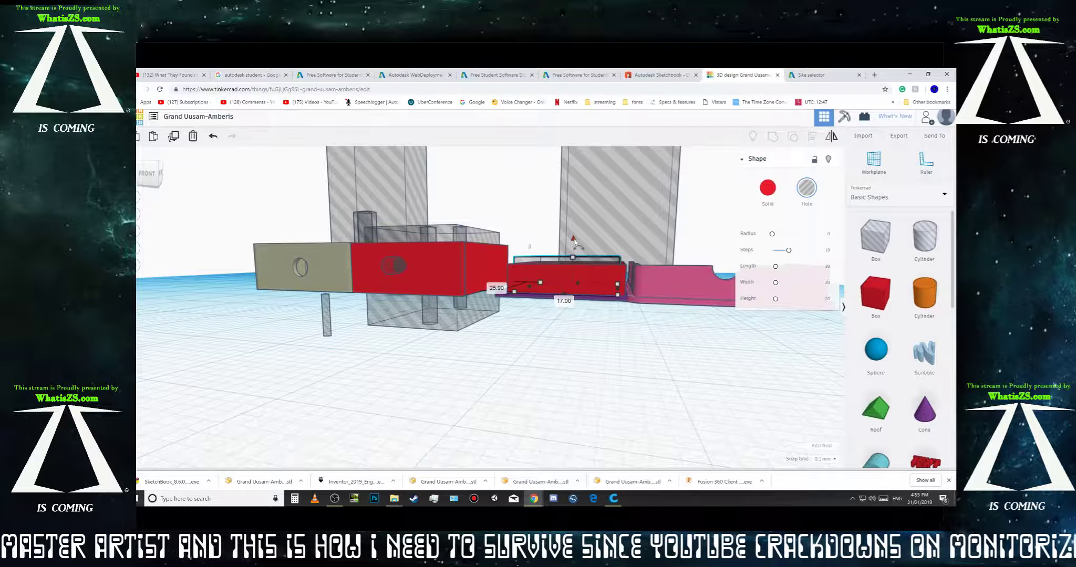
pyautogui.moveTo(574, 241); pyautogui.dragTo(575, 242)
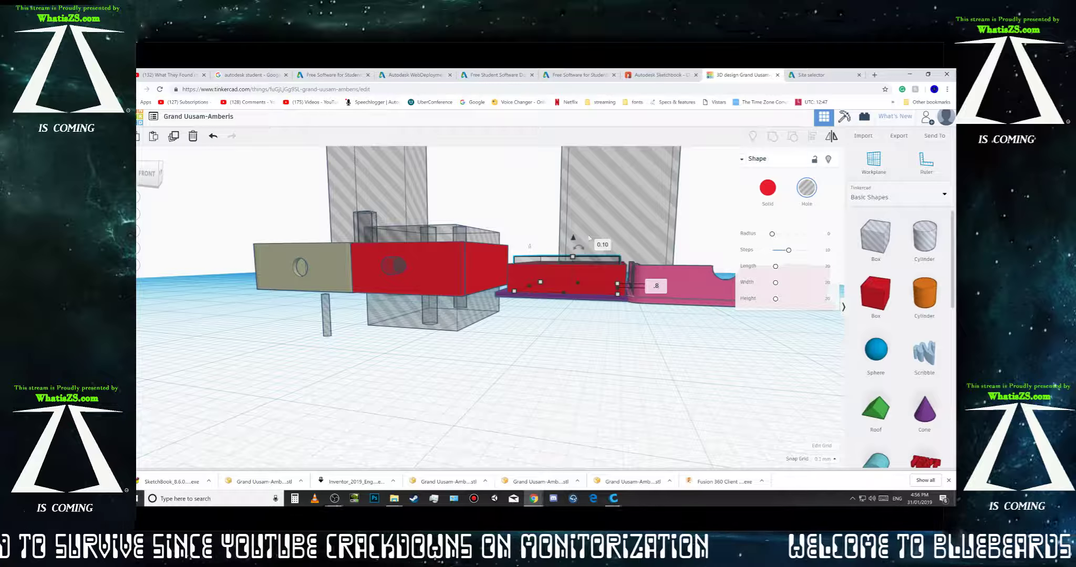
pyautogui.click(620, 344)
pyautogui.moveTo(623, 339); pyautogui.dragTo(620, 423, button='right')
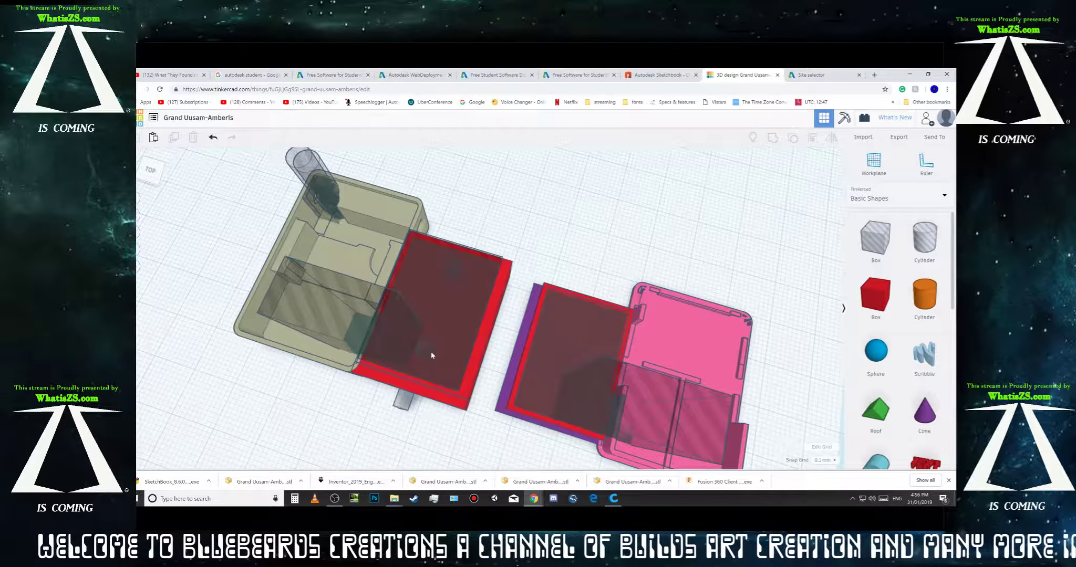
# Step: Nudge the 3 mm hole cylinder near the red box's front wall toward the box's outer side
pyautogui.click(432, 356)
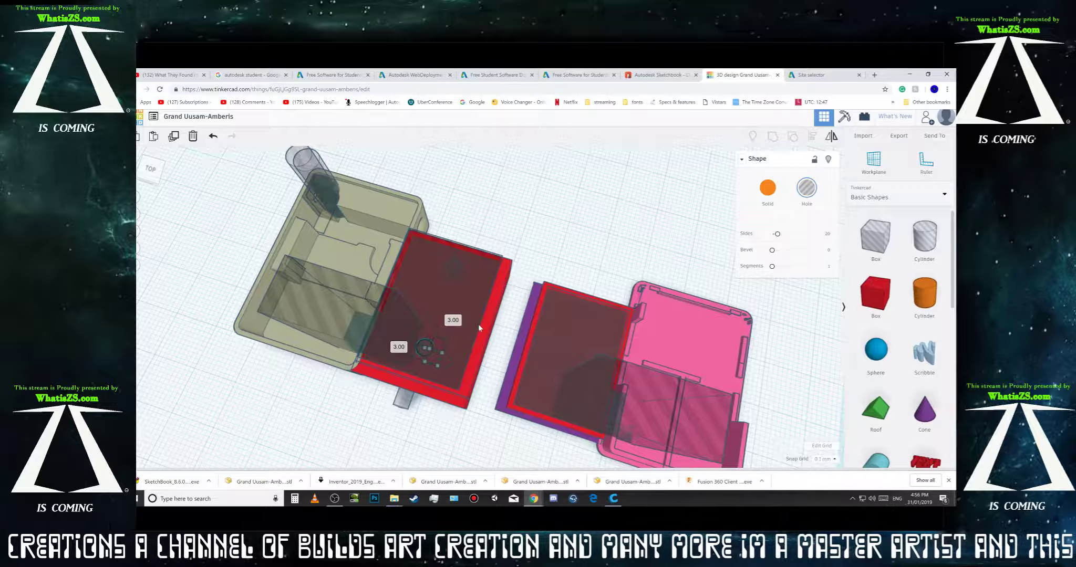
pyautogui.press('Right')
pyautogui.press('Right')
pyautogui.press('Right')
pyautogui.press('Right')
pyautogui.press('Right')
pyautogui.press('Right')
pyautogui.press('Right')
pyautogui.press('Right')
pyautogui.press('Right')
pyautogui.press('Right')
pyautogui.press('Right')
pyautogui.press('Right')
pyautogui.press('Right')
pyautogui.press('Right')
pyautogui.press('Right')
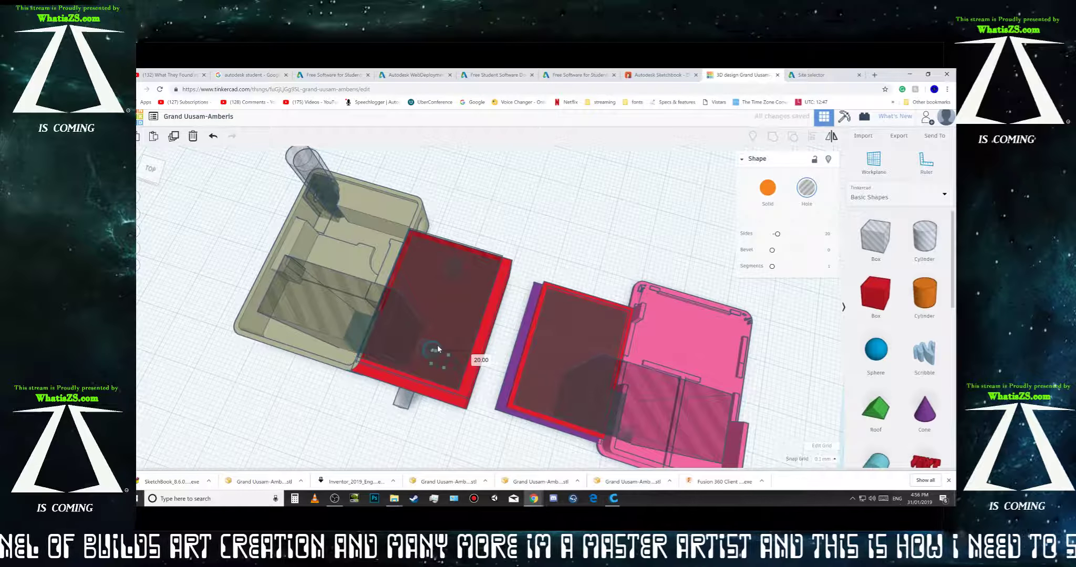
# Step: Place a copy of the hole cylinder on the empty workplane beside the red lid and size it to 2 by 2 mm
pyautogui.moveTo(438, 349); pyautogui.dragTo(455, 344)
pyautogui.moveTo(600, 311); pyautogui.dragTo(601, 193)
pyautogui.moveTo(600, 194); pyautogui.dragTo(418, 206, button='right')
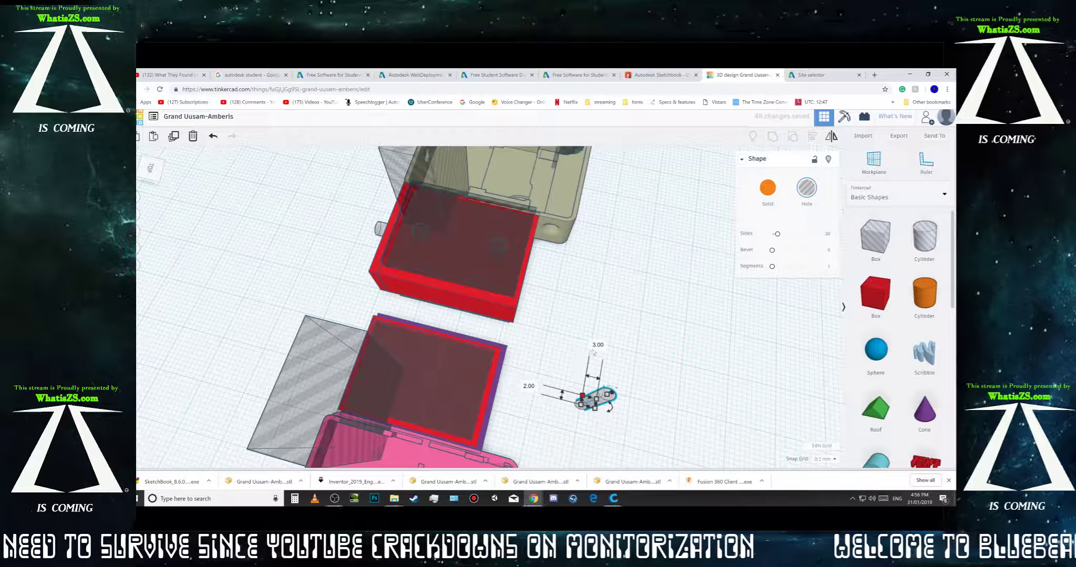
pyautogui.write('2')
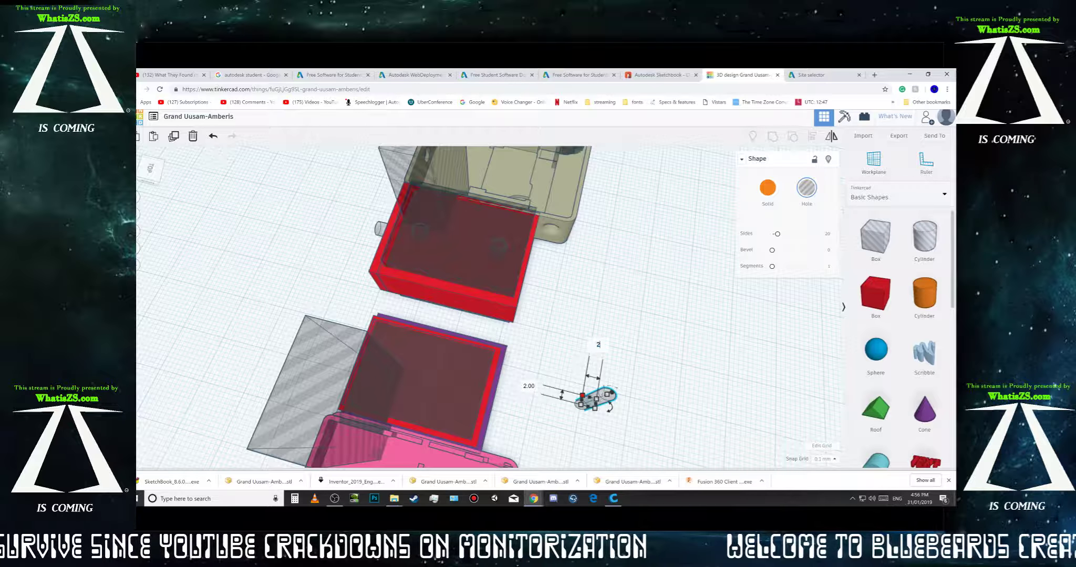
pyautogui.press('Return')
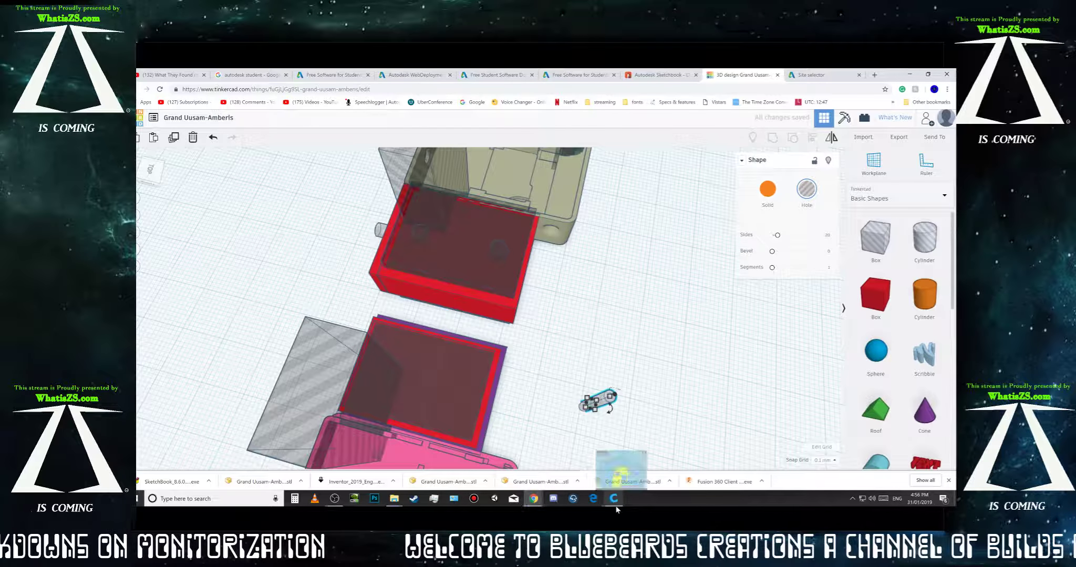
# Step: Set the snap grid to 0.5 mm and move the second 2 mm hole cylinder about 2.9 mm away from the first
pyautogui.moveTo(616, 507)
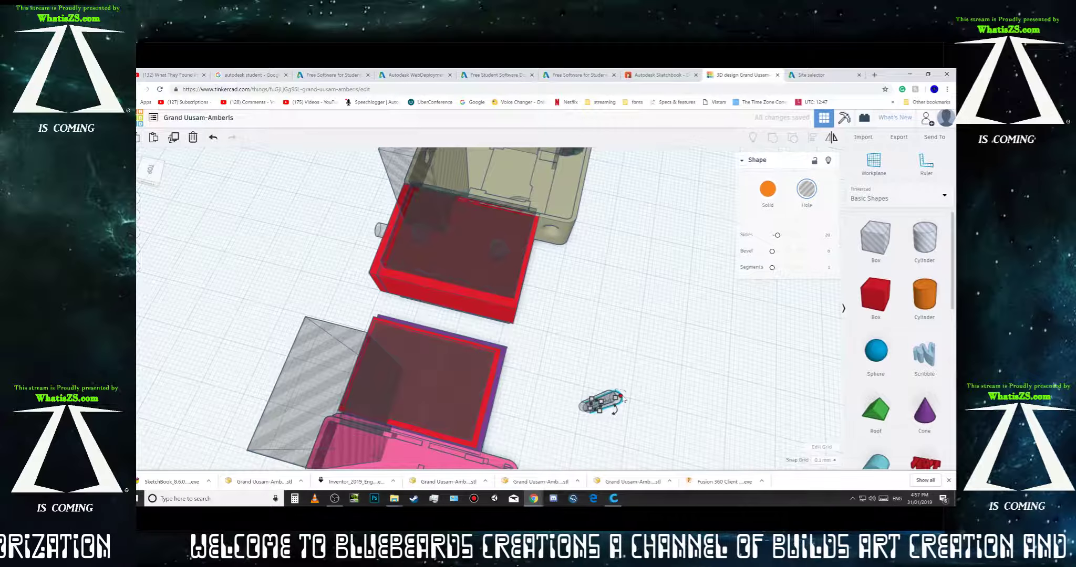
pyautogui.click(830, 461)
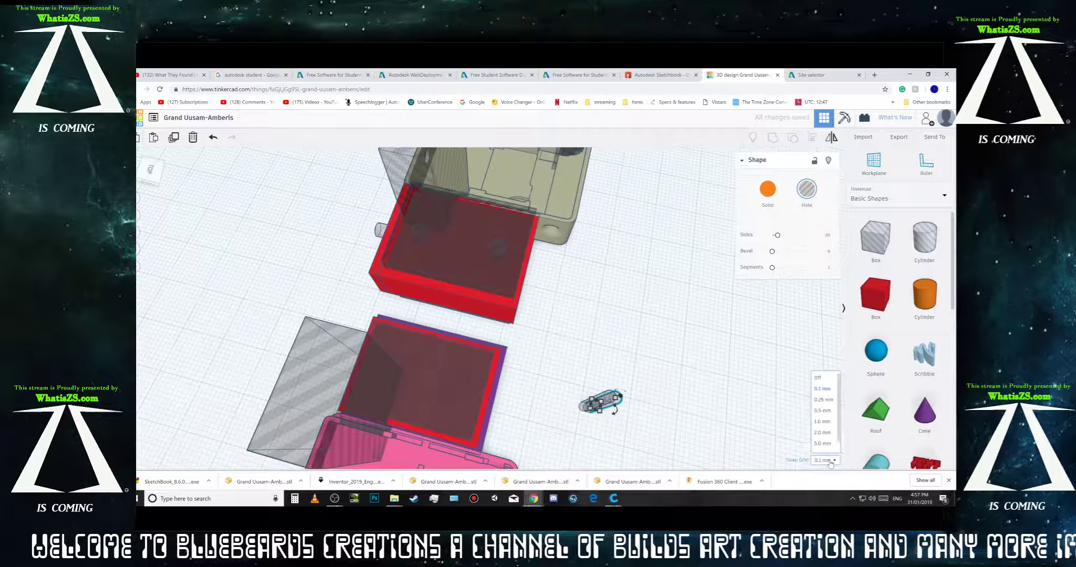
pyautogui.click(829, 412)
pyautogui.moveTo(705, 450); pyautogui.dragTo(636, 427, button='right')
pyautogui.scroll(3, 567, 449)
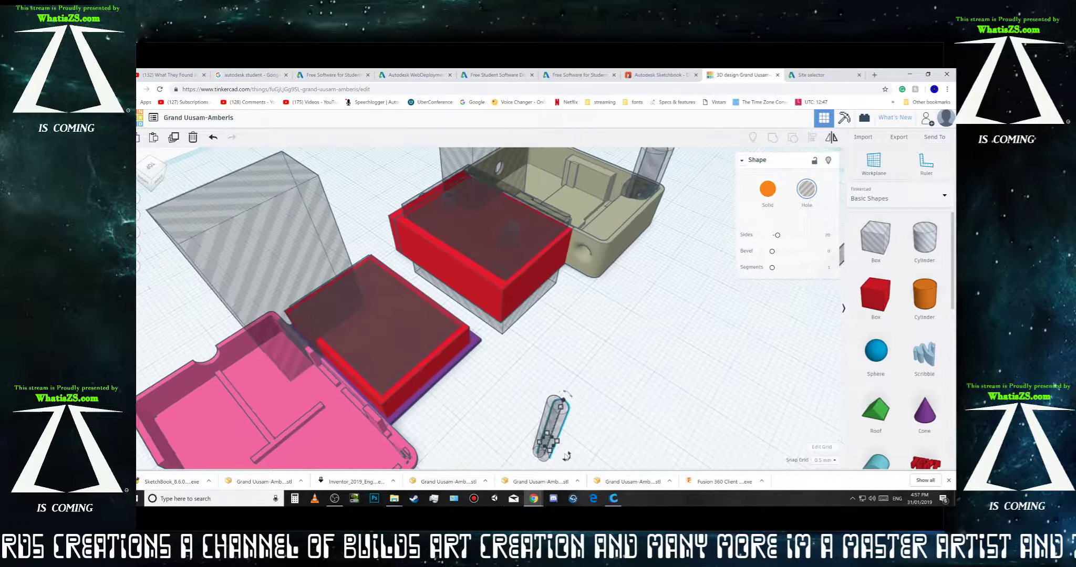
pyautogui.moveTo(702, 433); pyautogui.dragTo(672, 324, button='right')
pyautogui.moveTo(647, 311); pyautogui.dragTo(664, 312)
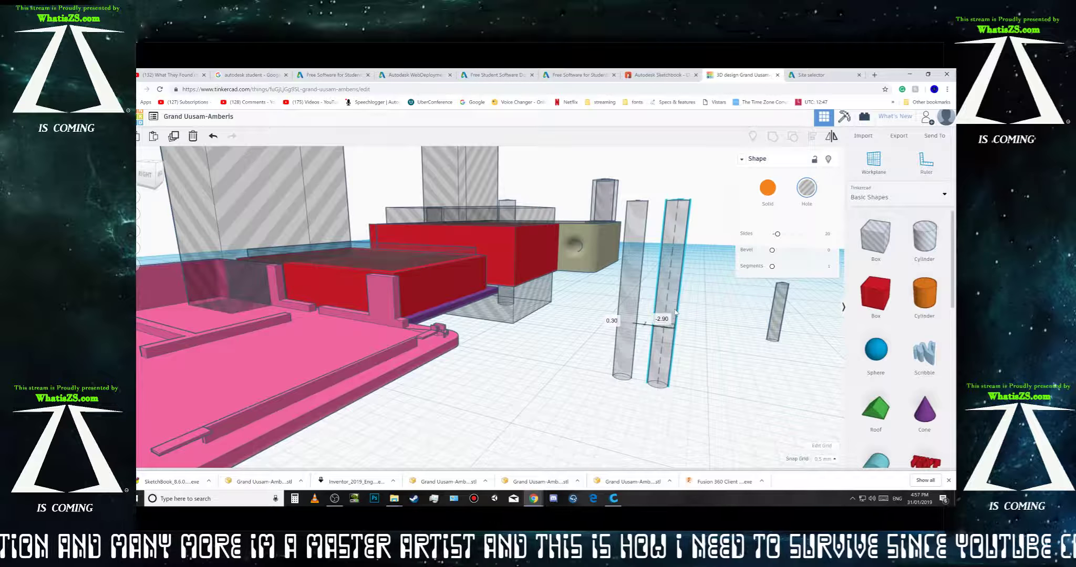
# Step: Duplicate the second 2 mm hole cylinder and place the copy about 3 mm further along to form a row of three
pyautogui.moveTo(676, 312); pyautogui.dragTo(554, 423, button='right')
pyautogui.scroll(-3, 551, 423)
pyautogui.moveTo(427, 459); pyautogui.dragTo(576, 420, button='right')
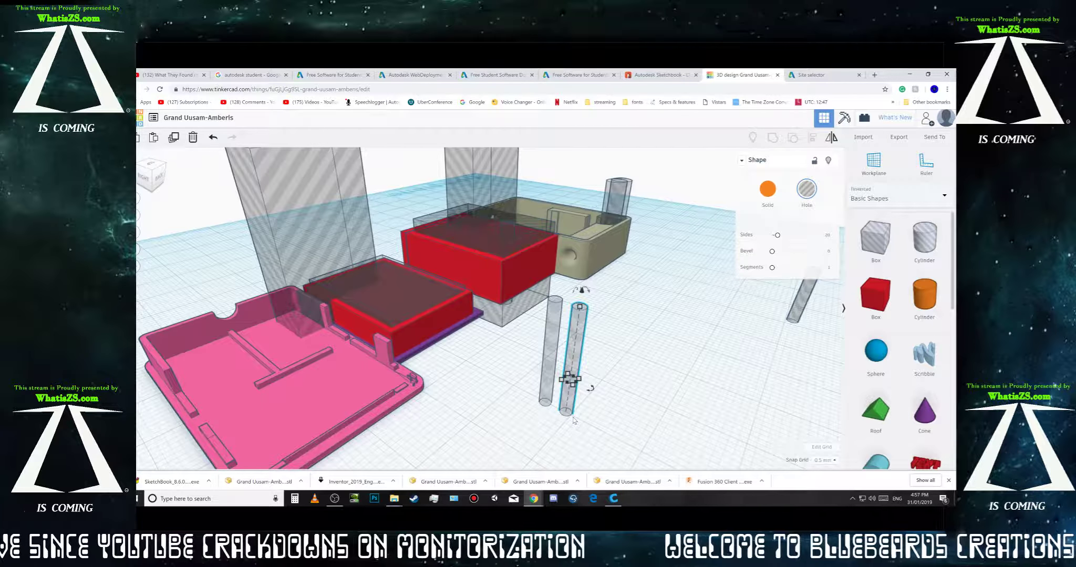
pyautogui.moveTo(574, 420); pyautogui.dragTo(581, 414)
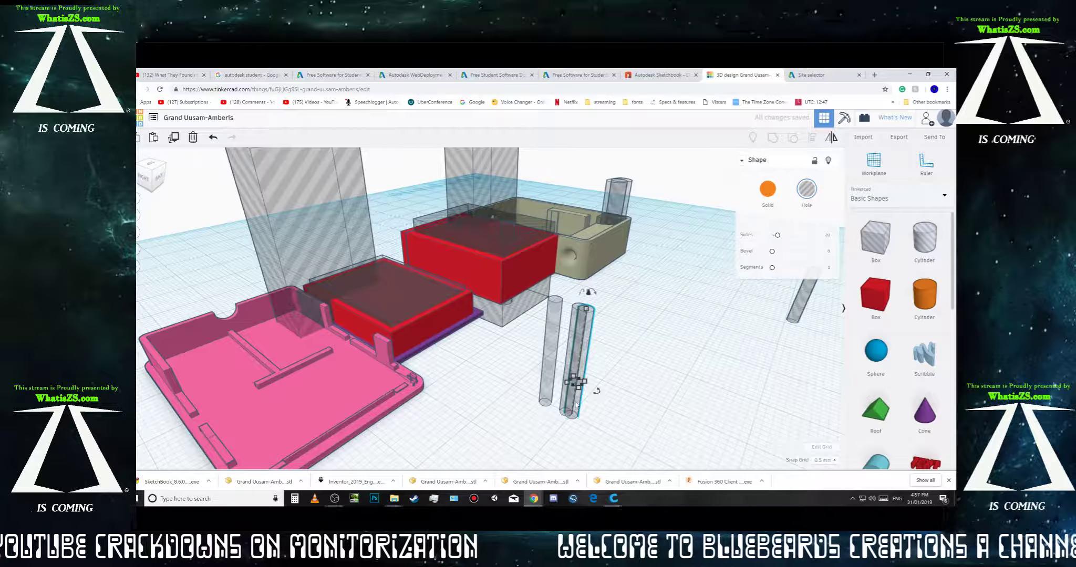
pyautogui.moveTo(582, 366); pyautogui.dragTo(599, 376)
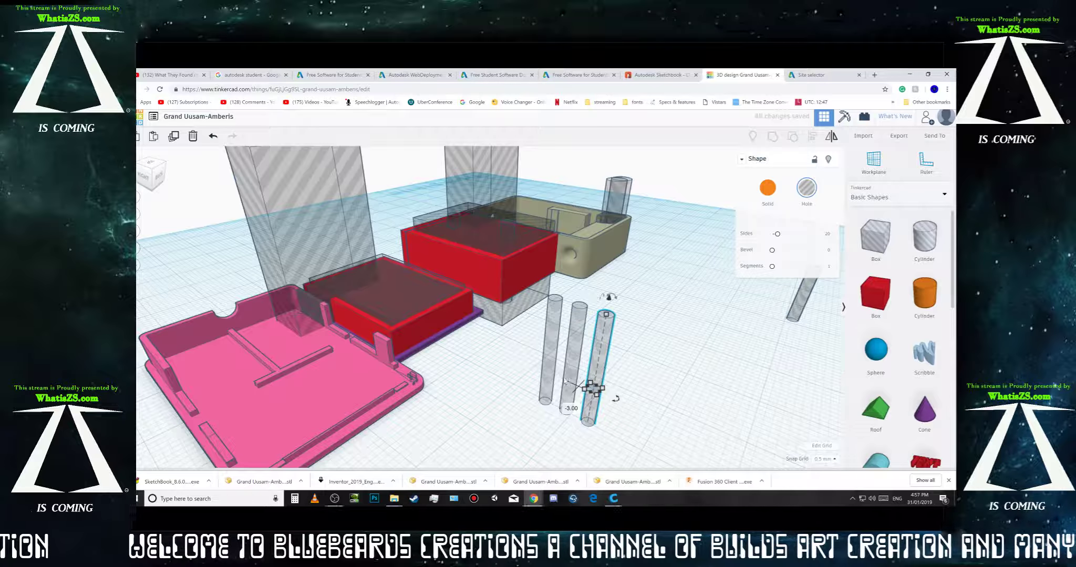
# Step: Duplicate the row of three hole cylinders and shift the copy about 4.95 mm sideways to form a second parallel row
pyautogui.keyDown('shift'); pyautogui.click(583, 365); pyautogui.keyUp('shift')
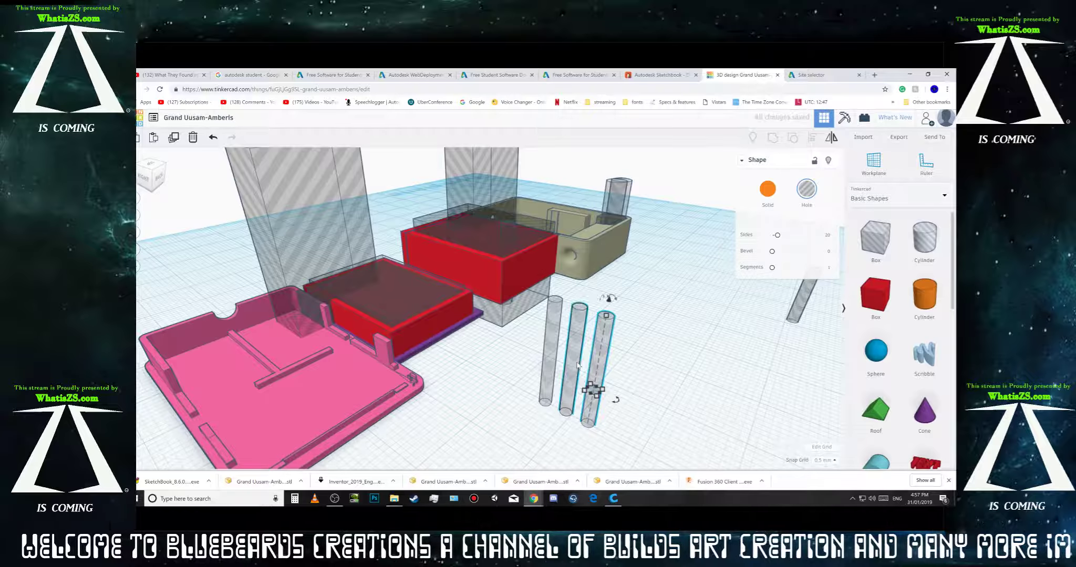
pyautogui.keyDown('shift'); pyautogui.click(547, 351); pyautogui.keyUp('shift')
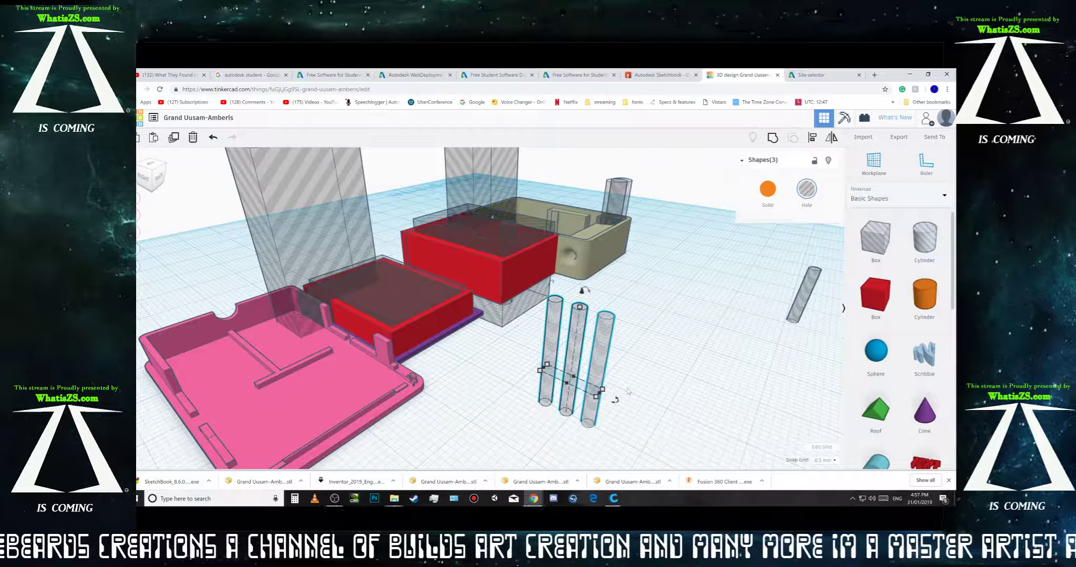
pyautogui.hotkey('ctrl', 'v')
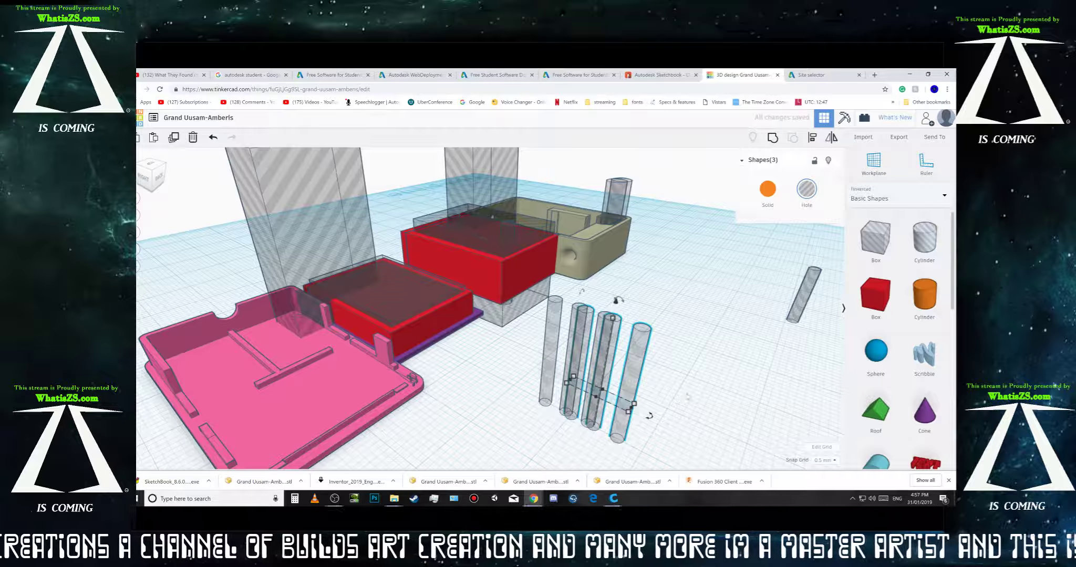
pyautogui.moveTo(728, 372); pyautogui.dragTo(589, 402, button='right')
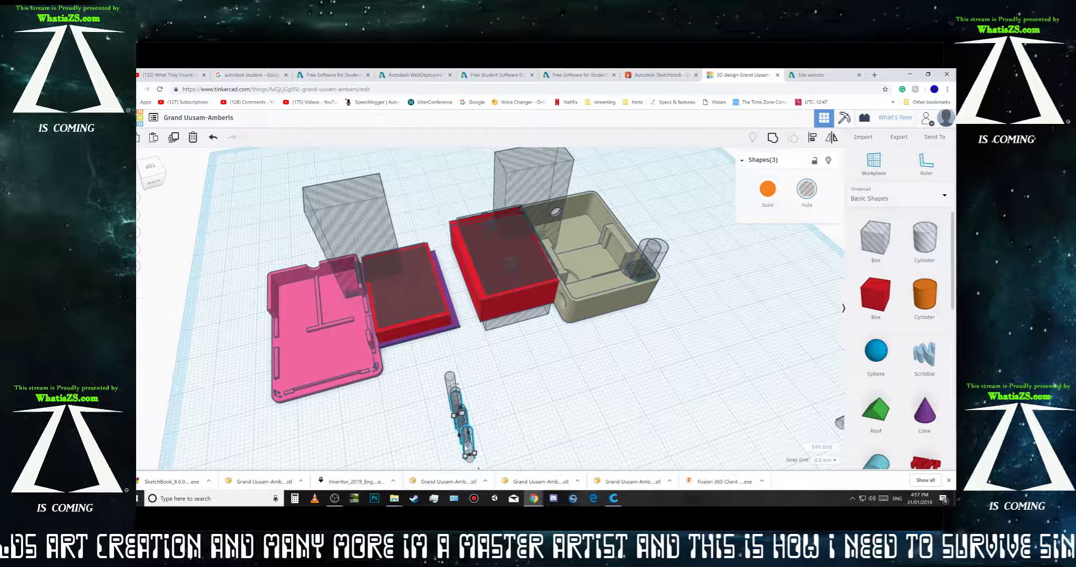
pyautogui.moveTo(469, 453); pyautogui.dragTo(444, 433)
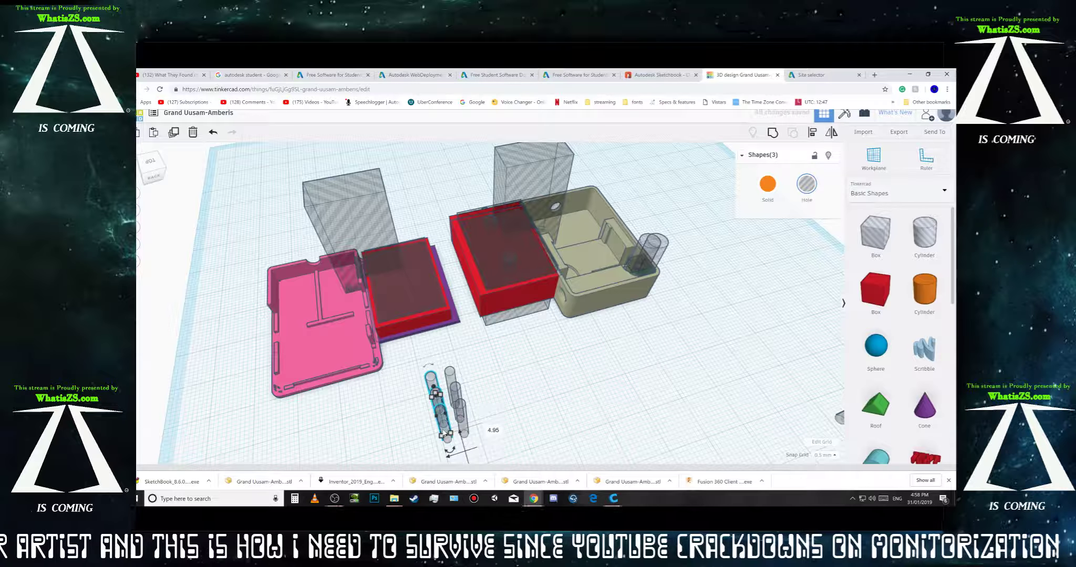
# Step: Add a third row of three hole cylinders by duplicating the second row and shifting it about 4.95 mm sideways
pyautogui.moveTo(499, 446); pyautogui.dragTo(575, 465, button='right')
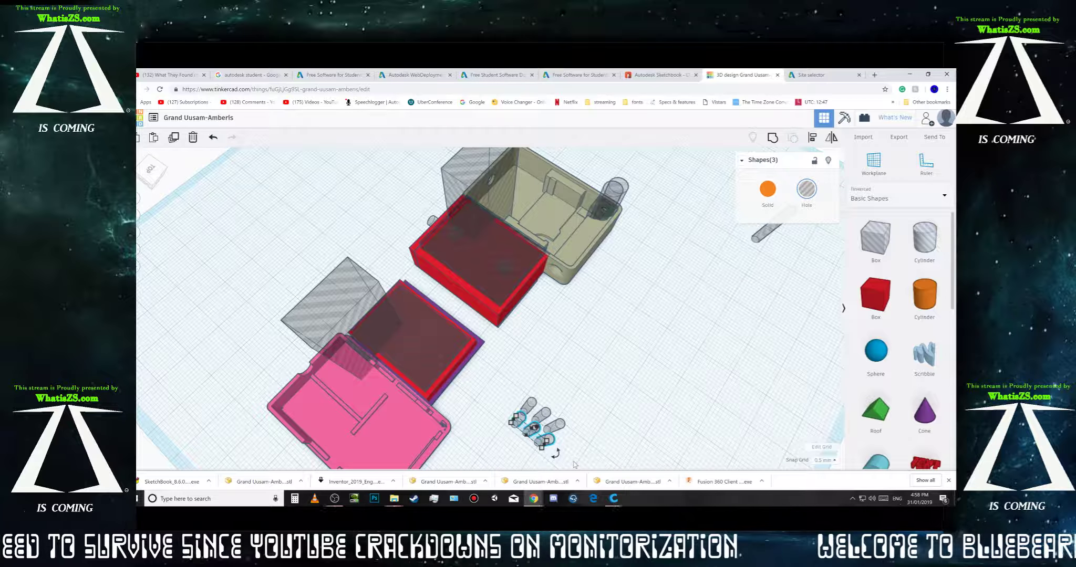
pyautogui.hotkey('ctrl', 'v')
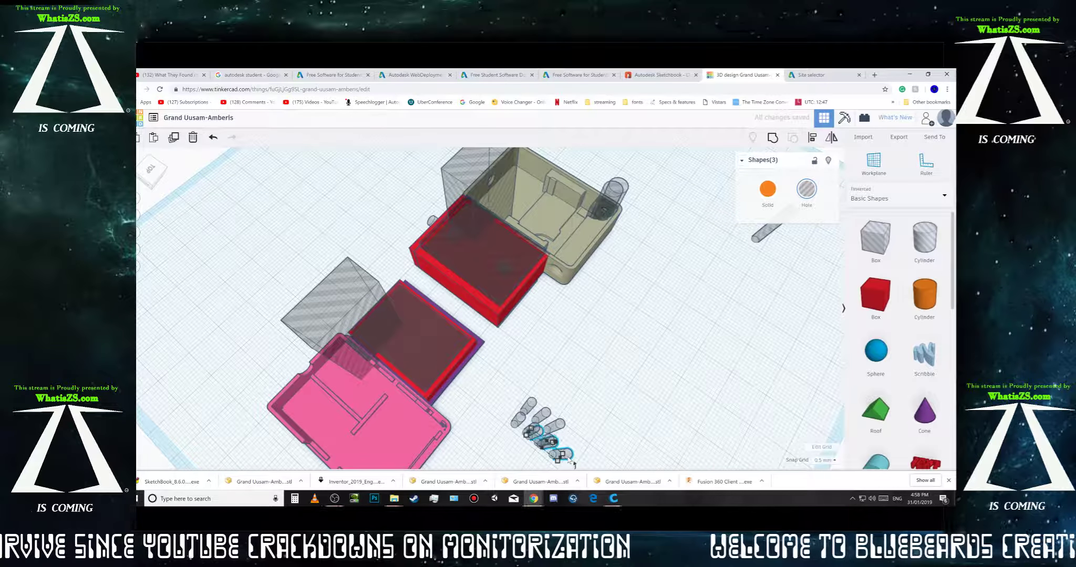
pyautogui.moveTo(574, 465); pyautogui.dragTo(540, 456)
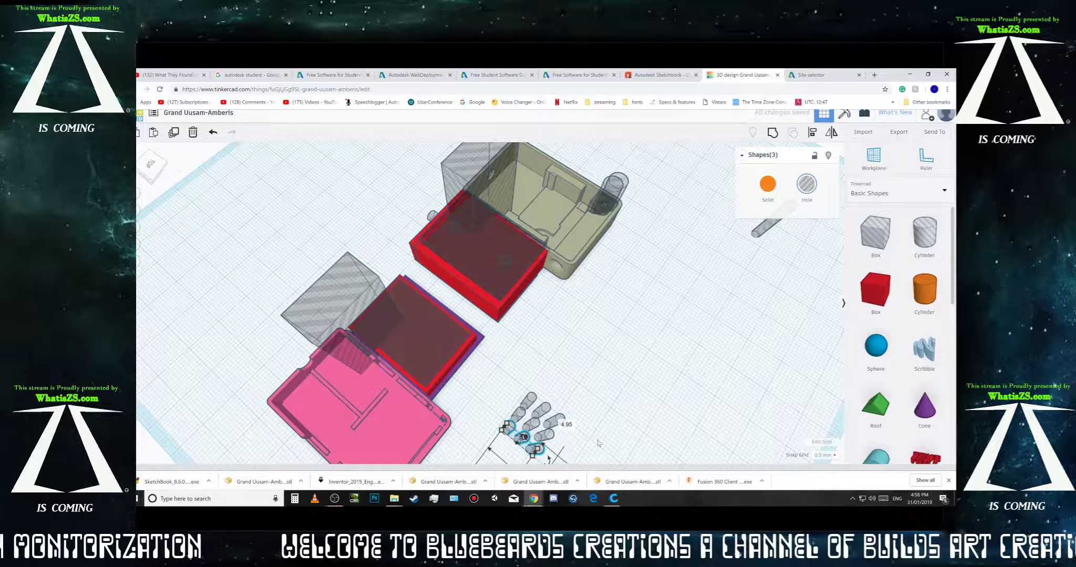
pyautogui.moveTo(541, 456); pyautogui.dragTo(566, 437, button='right')
pyautogui.moveTo(507, 367)
pyautogui.mouseDown()
pyautogui.moveTo(434, 403)
pyautogui.moveTo(438, 464)
pyautogui.moveTo(495, 478)
pyautogui.mouseUp()
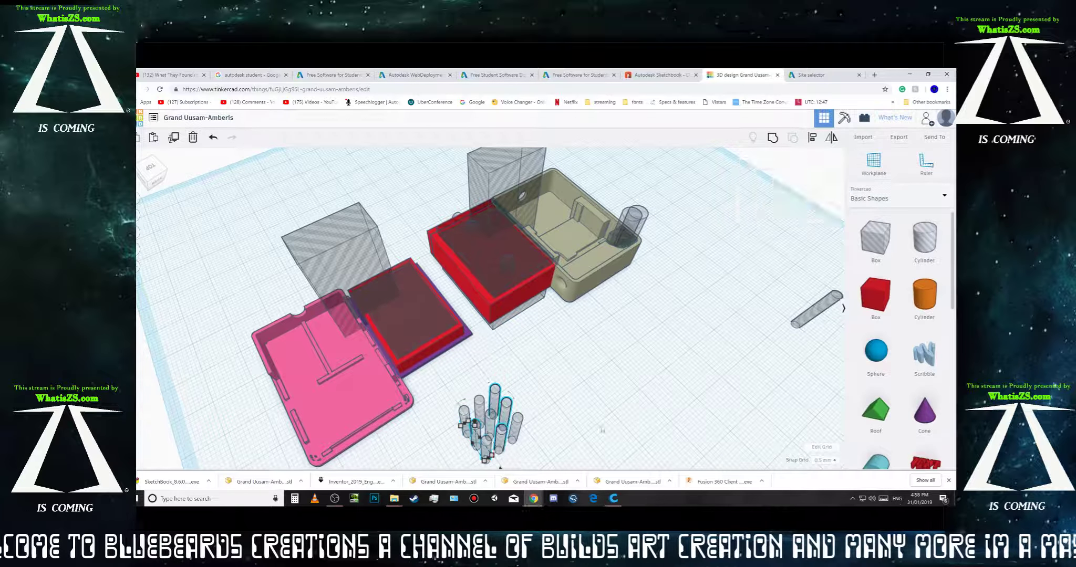
# Step: Select all nine hole cylinders and move the grid onto the middle of the red lid
pyautogui.click(641, 416)
pyautogui.moveTo(629, 414); pyautogui.dragTo(457, 444)
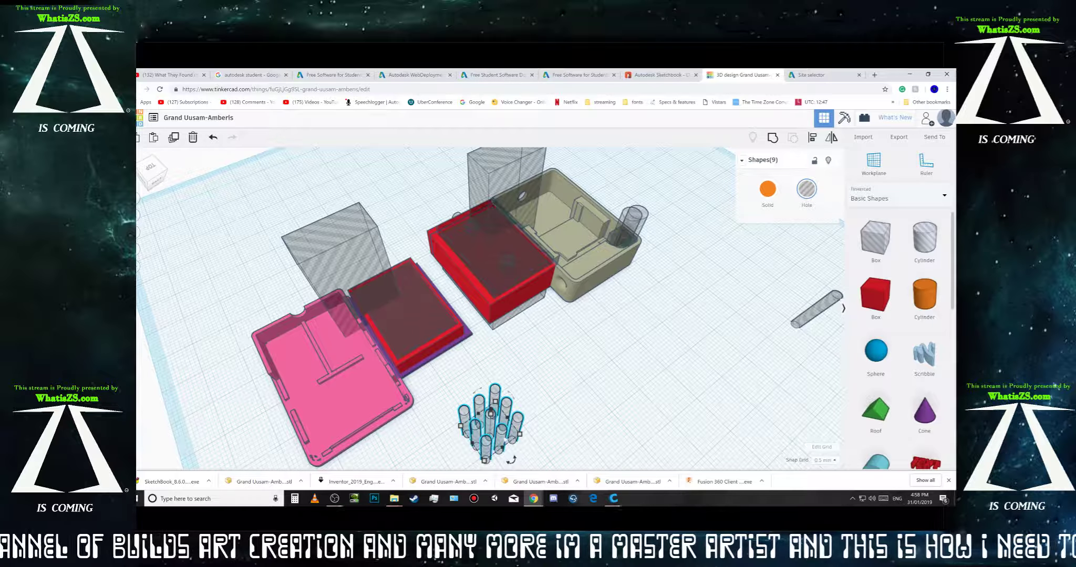
pyautogui.moveTo(497, 436); pyautogui.dragTo(402, 299)
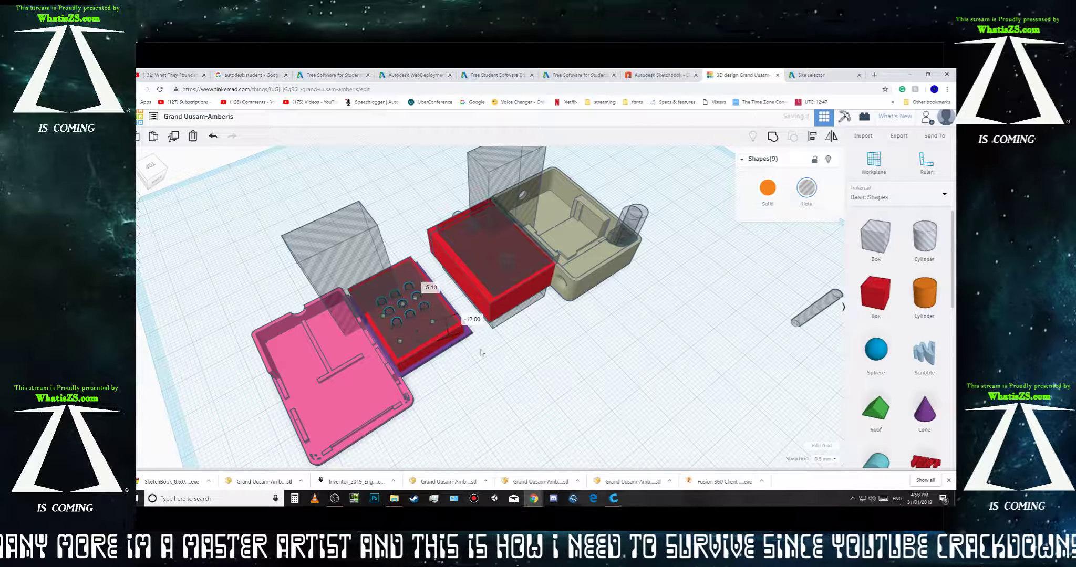
# Step: Try stretching the 3 mm hole cylinder in the red box's wall to 42 mm through both sides, and undo the resizing
pyautogui.moveTo(521, 399); pyautogui.dragTo(849, 409, button='right')
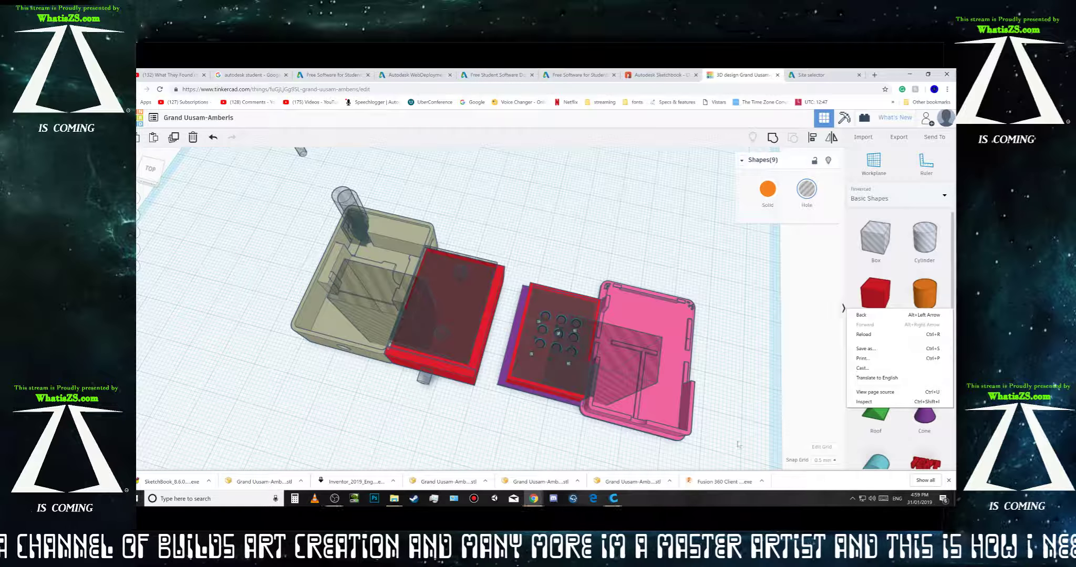
pyautogui.moveTo(532, 446); pyautogui.dragTo(357, 372, button='right')
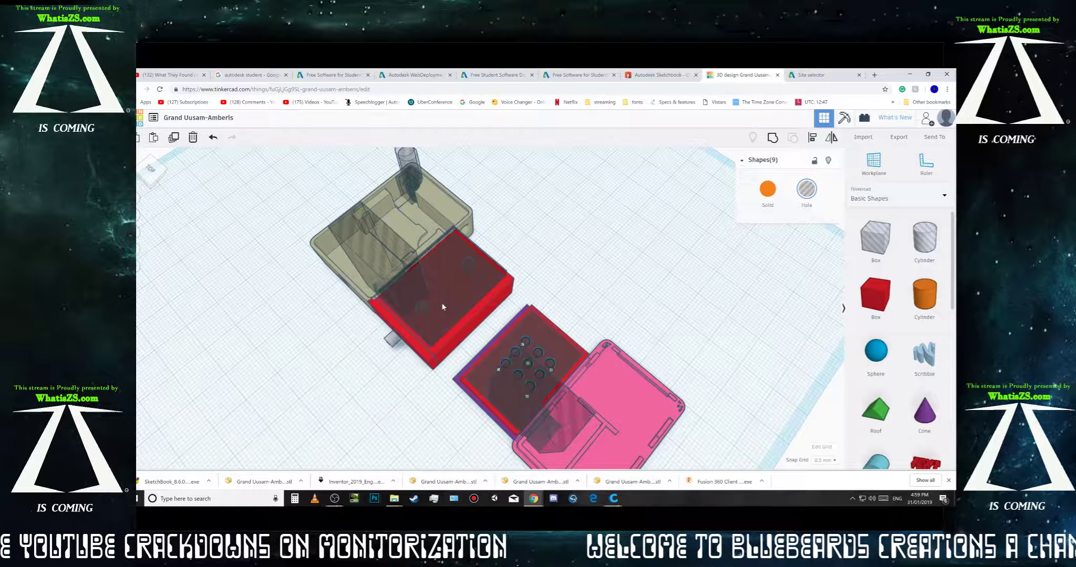
pyautogui.moveTo(365, 345); pyautogui.dragTo(429, 312, button='right')
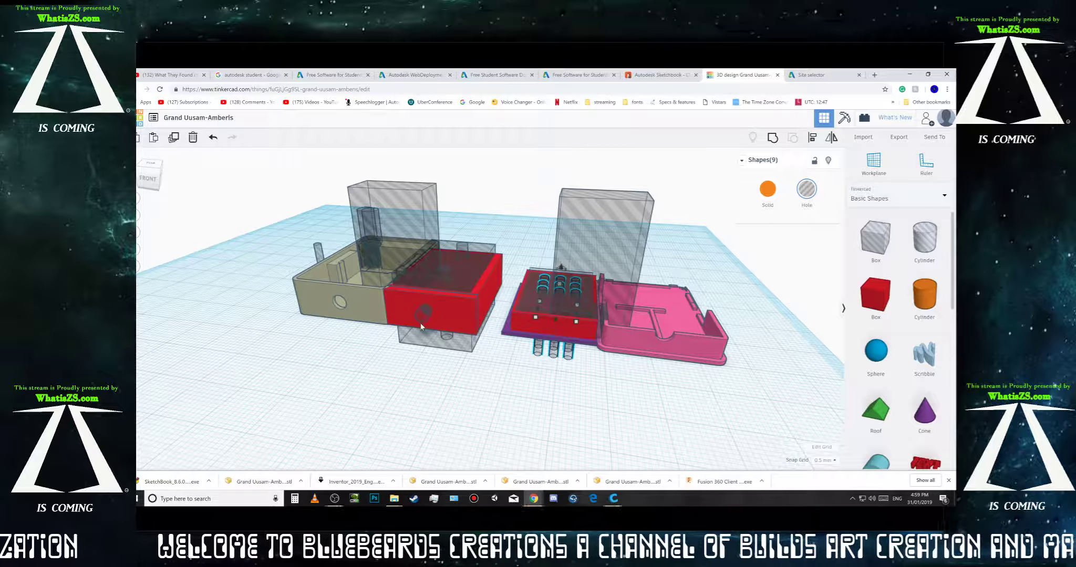
pyautogui.moveTo(509, 371); pyautogui.dragTo(463, 283, button='right')
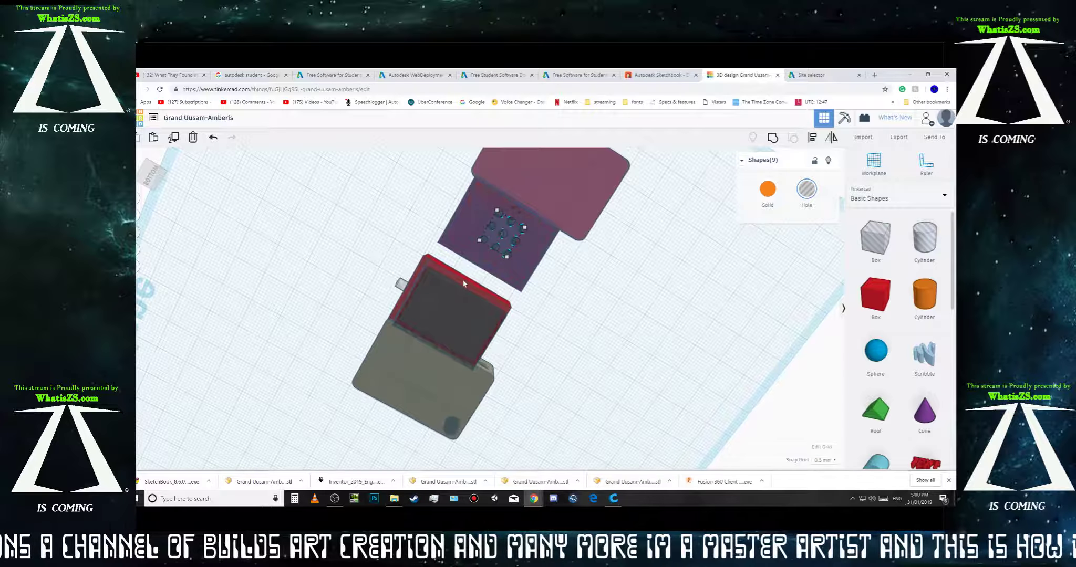
pyautogui.moveTo(380, 205); pyautogui.dragTo(318, 326, button='right')
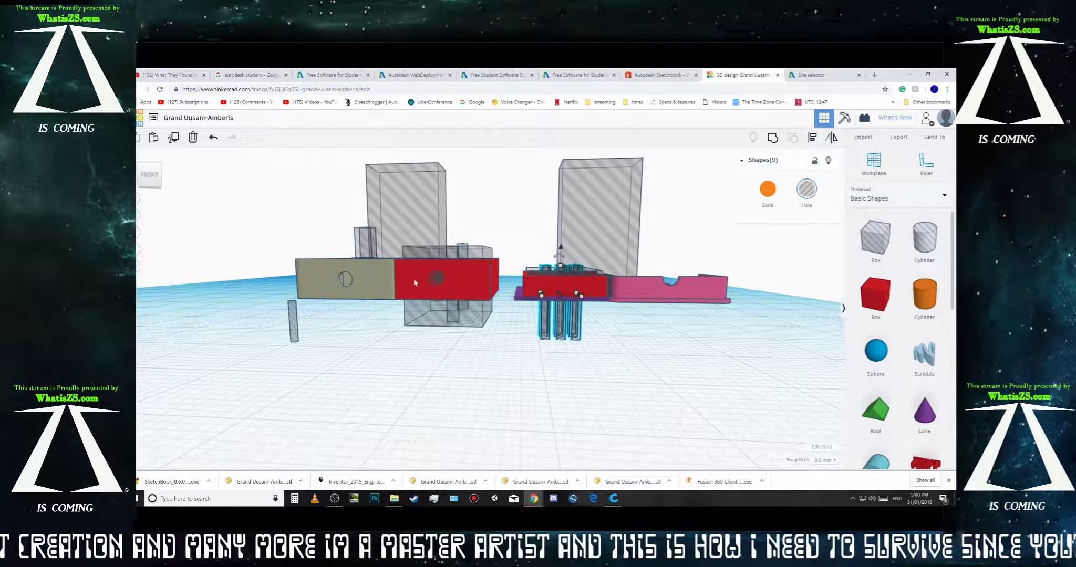
pyautogui.moveTo(538, 216); pyautogui.dragTo(416, 304, button='right')
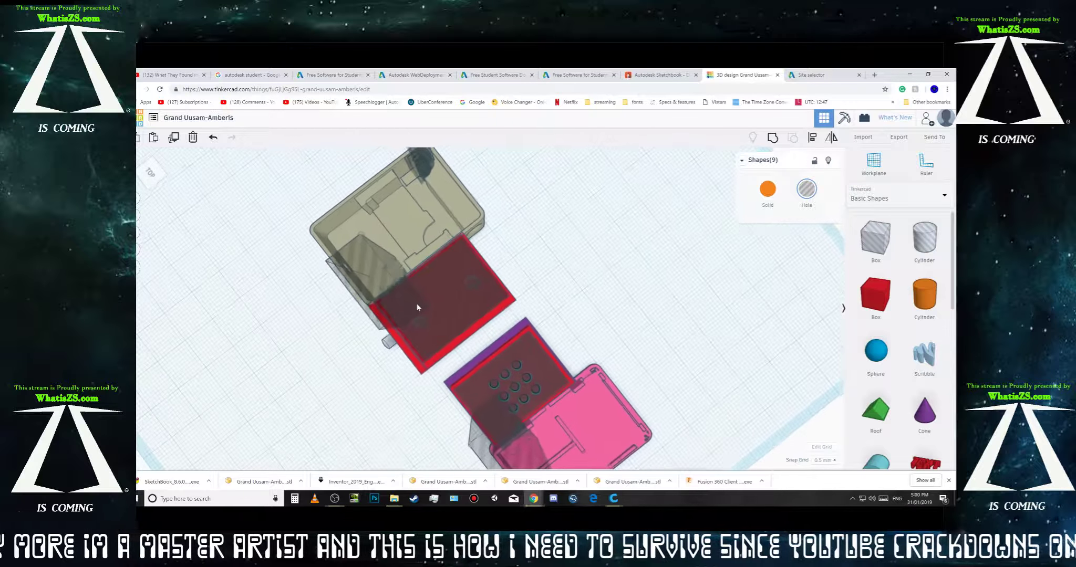
pyautogui.click(388, 342)
pyautogui.moveTo(448, 304)
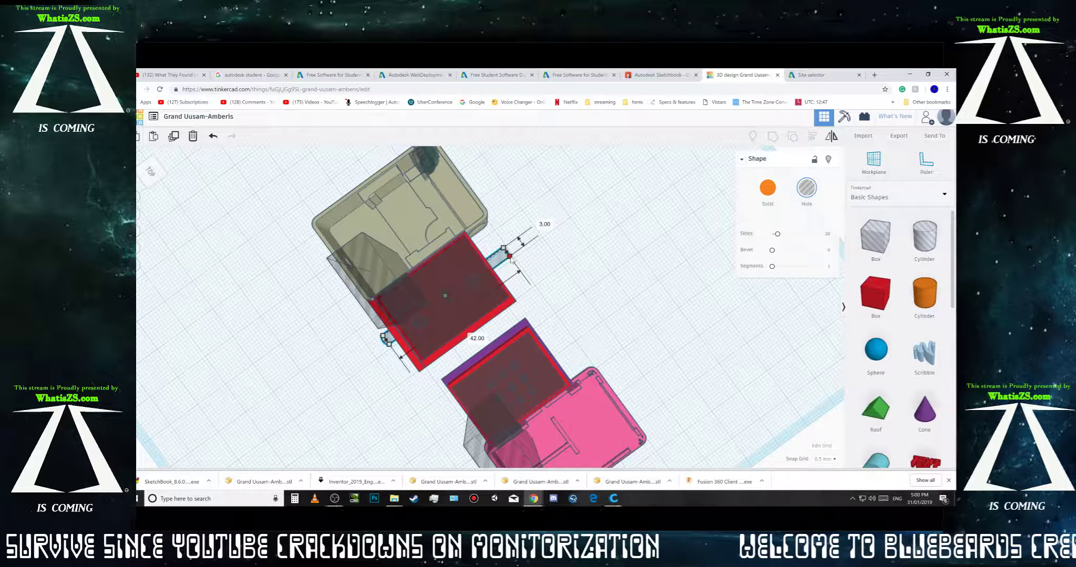
pyautogui.moveTo(520, 271); pyautogui.dragTo(427, 248, button='right')
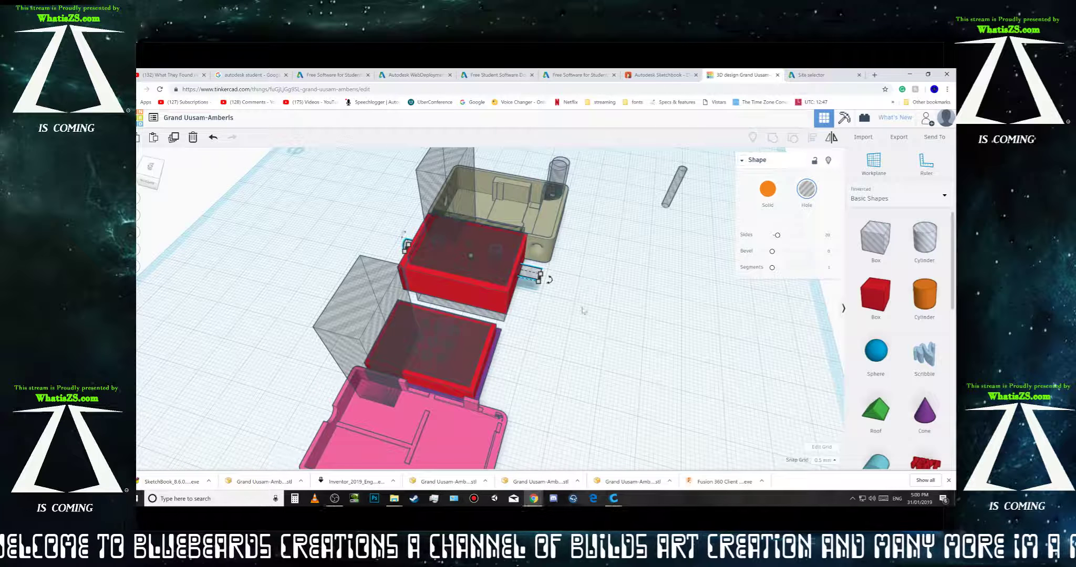
pyautogui.moveTo(583, 310); pyautogui.dragTo(560, 337, button='right')
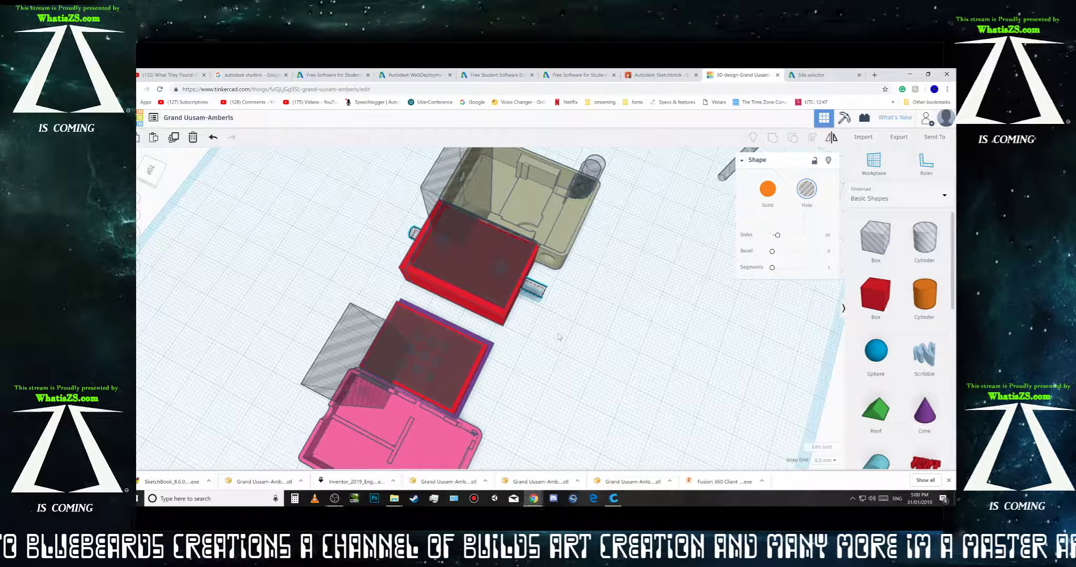
pyautogui.moveTo(544, 294)
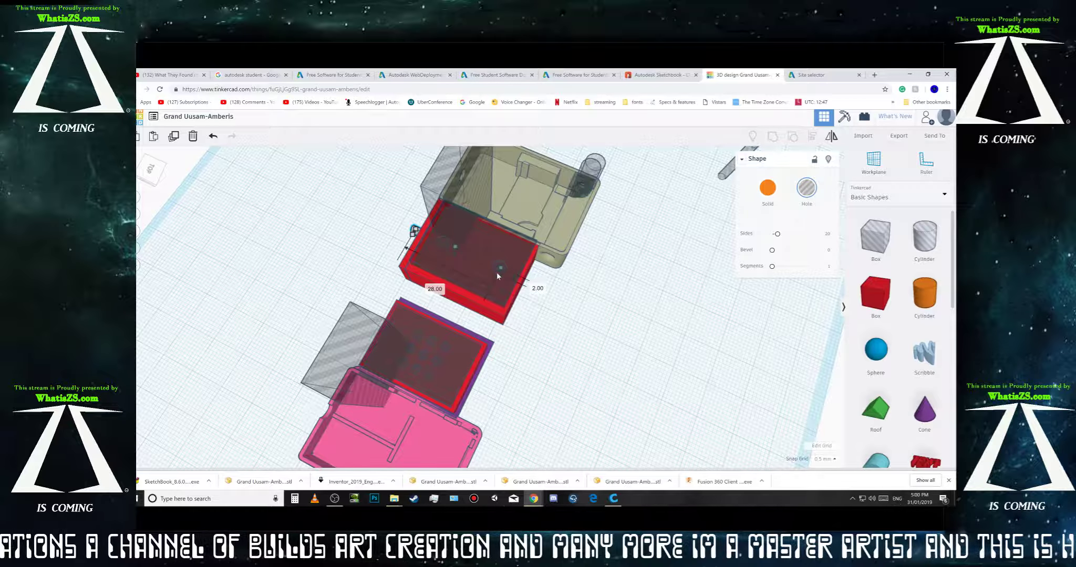
pyautogui.hotkey('ctrl', 'z')
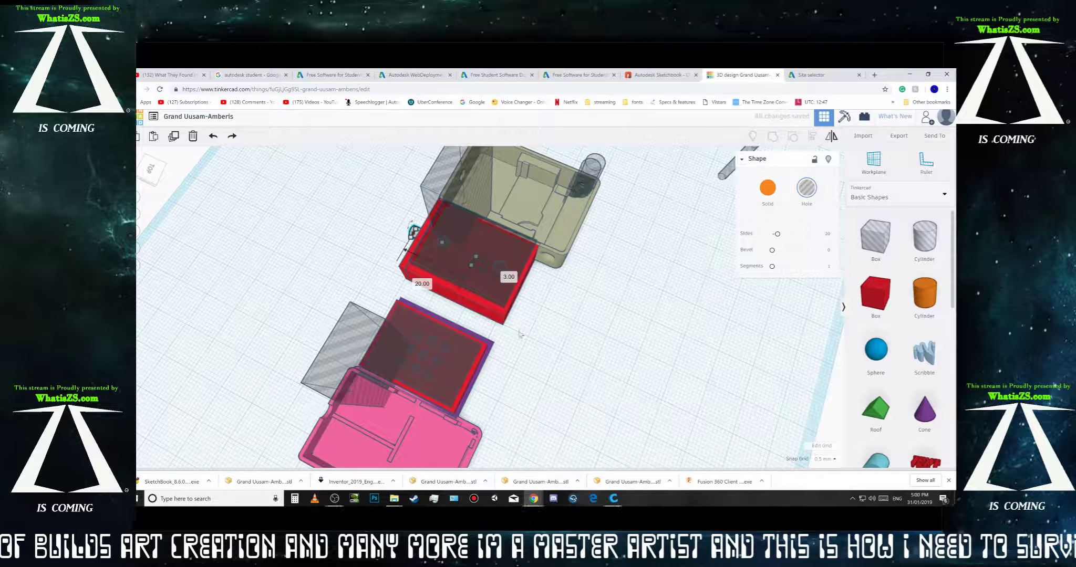
# Step: Select the solid red lid and reduce its height to about 4 mm
pyautogui.moveTo(518, 349); pyautogui.dragTo(738, 300, button='right')
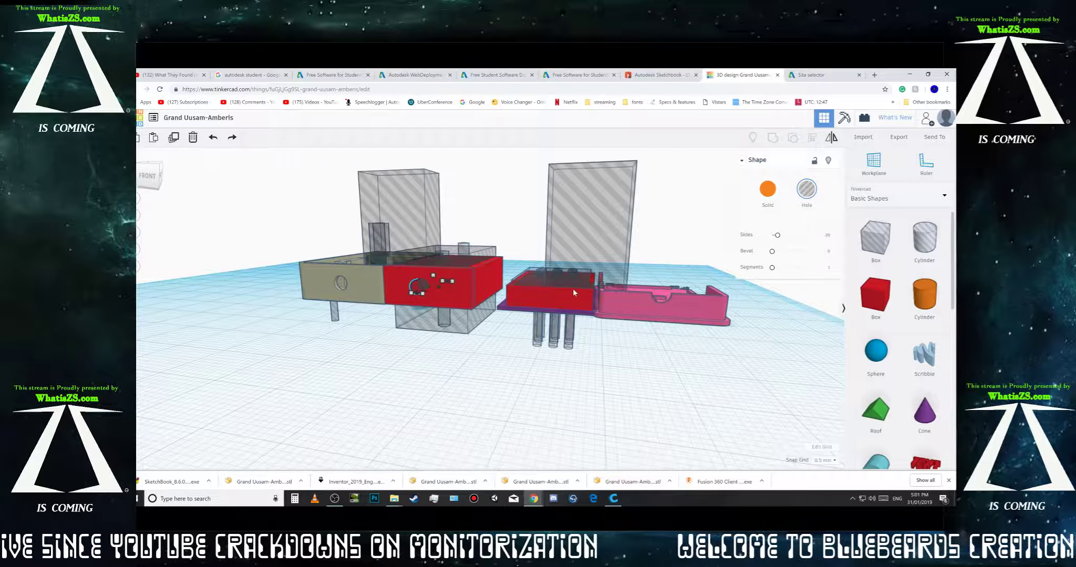
pyautogui.click(561, 298)
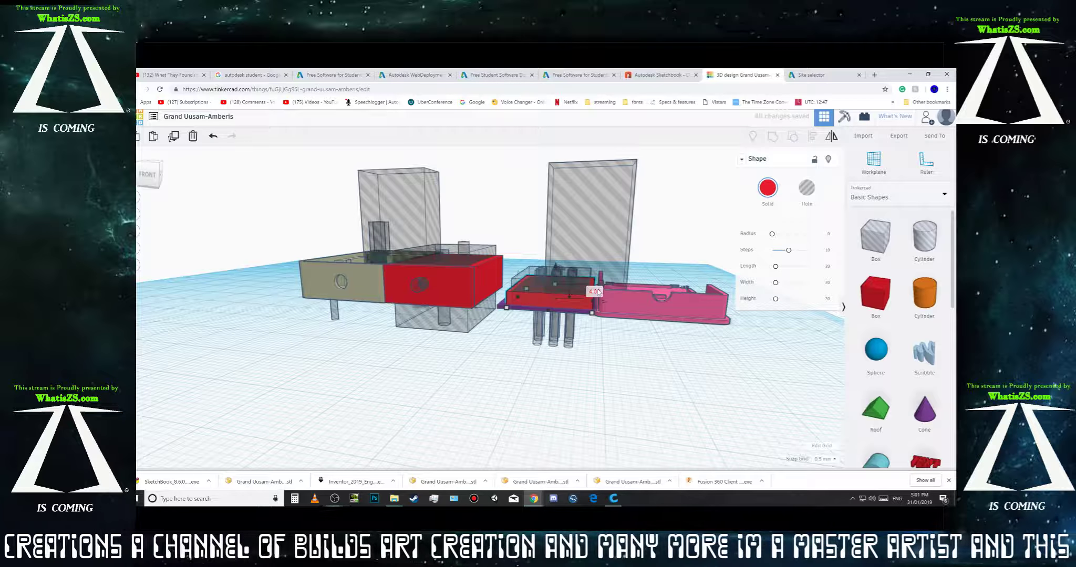
pyautogui.moveTo(656, 344); pyautogui.dragTo(478, 331, button='right')
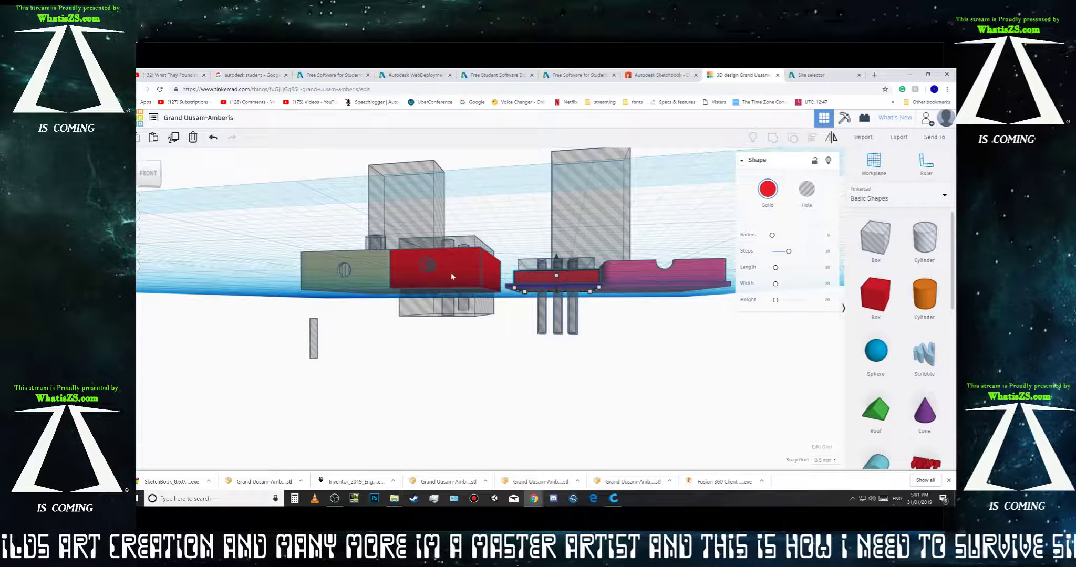
# Step: Export only the selected red lid shape as an STL file
pyautogui.moveTo(614, 349); pyautogui.dragTo(694, 491, button='right')
pyautogui.moveTo(368, 420); pyautogui.dragTo(584, 357, button='right')
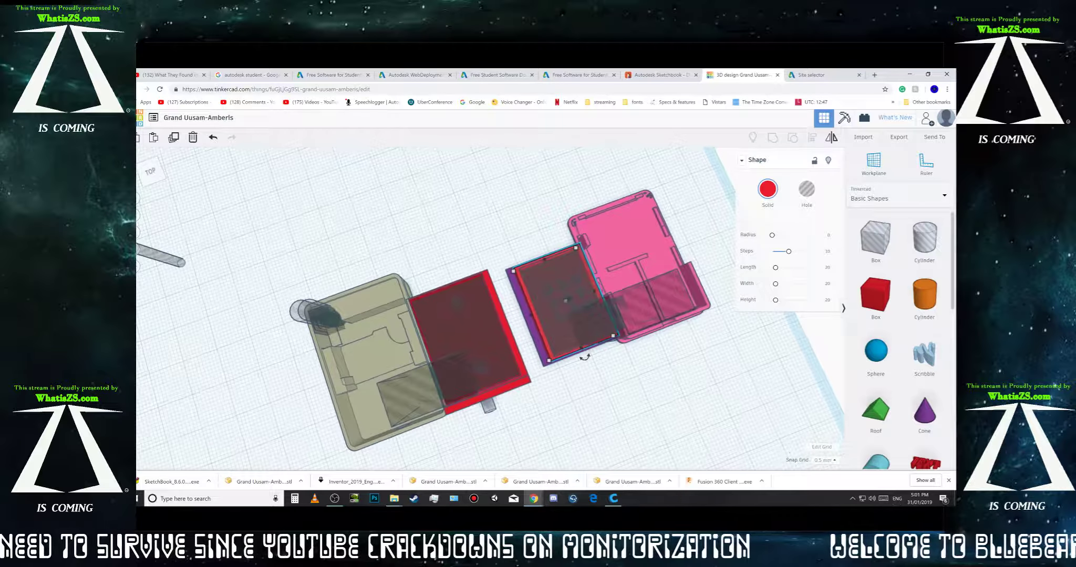
pyautogui.moveTo(183, 333); pyautogui.dragTo(310, 317, button='right')
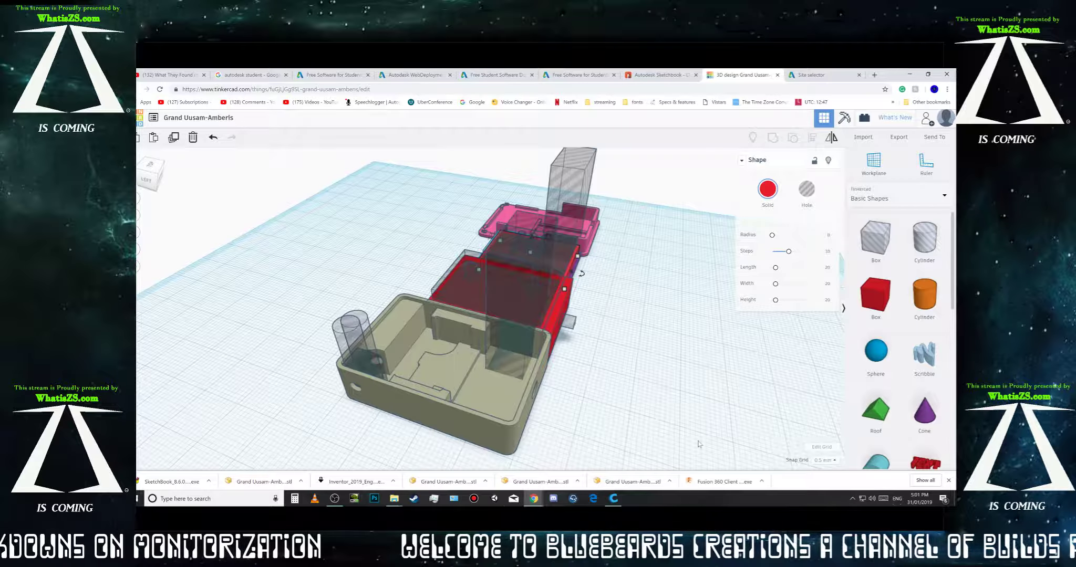
pyautogui.moveTo(740, 398); pyautogui.dragTo(654, 405, button='right')
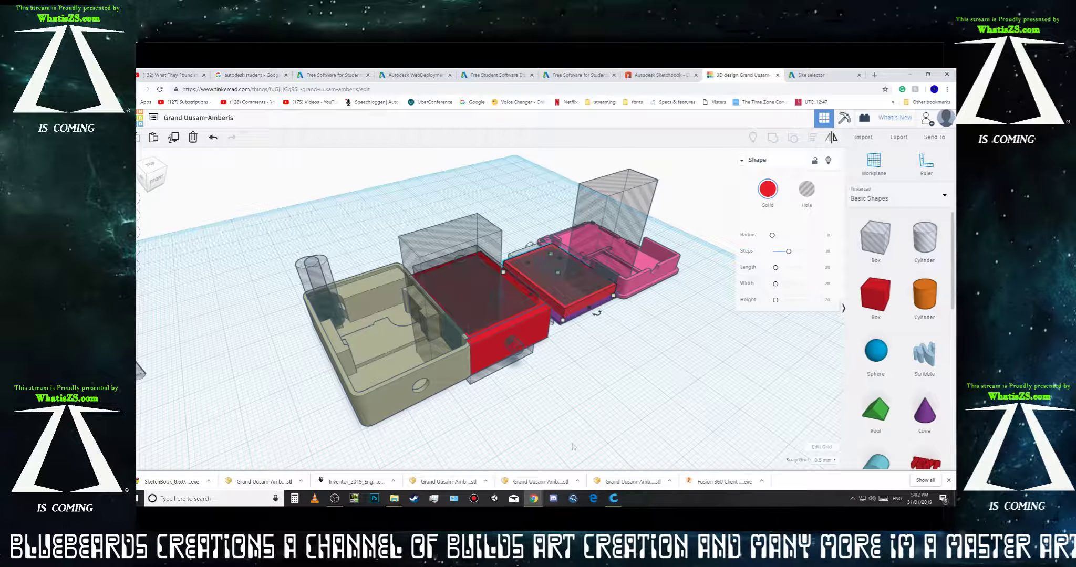
pyautogui.moveTo(727, 445); pyautogui.dragTo(599, 443, button='right')
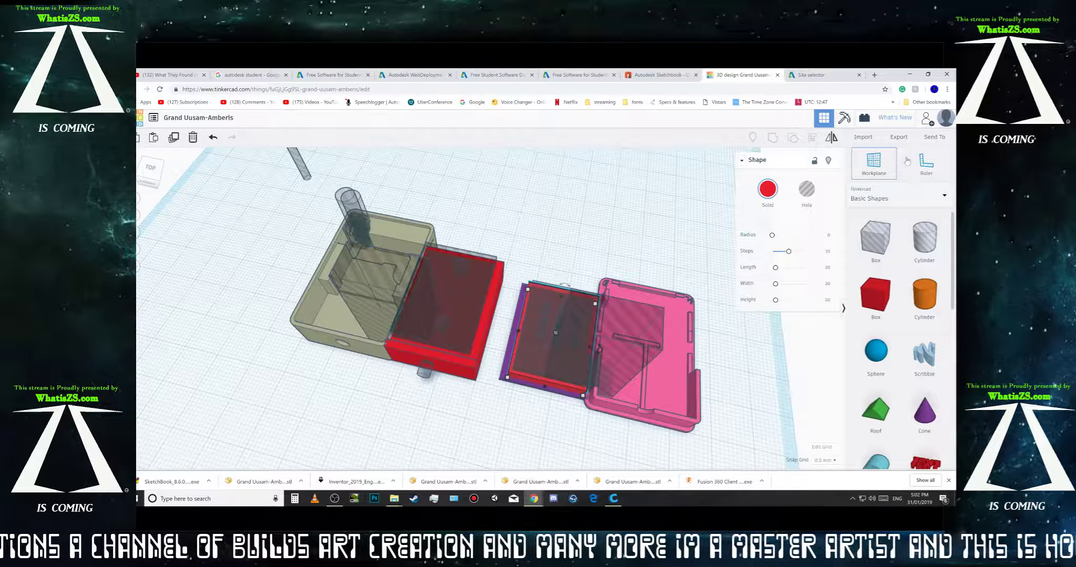
pyautogui.click(899, 138)
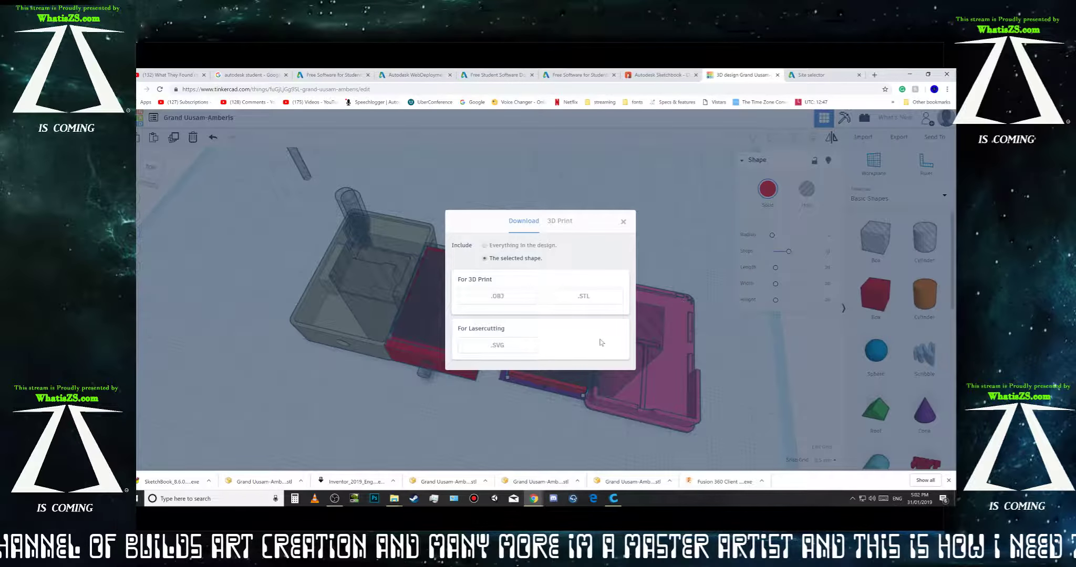
pyautogui.click(570, 300)
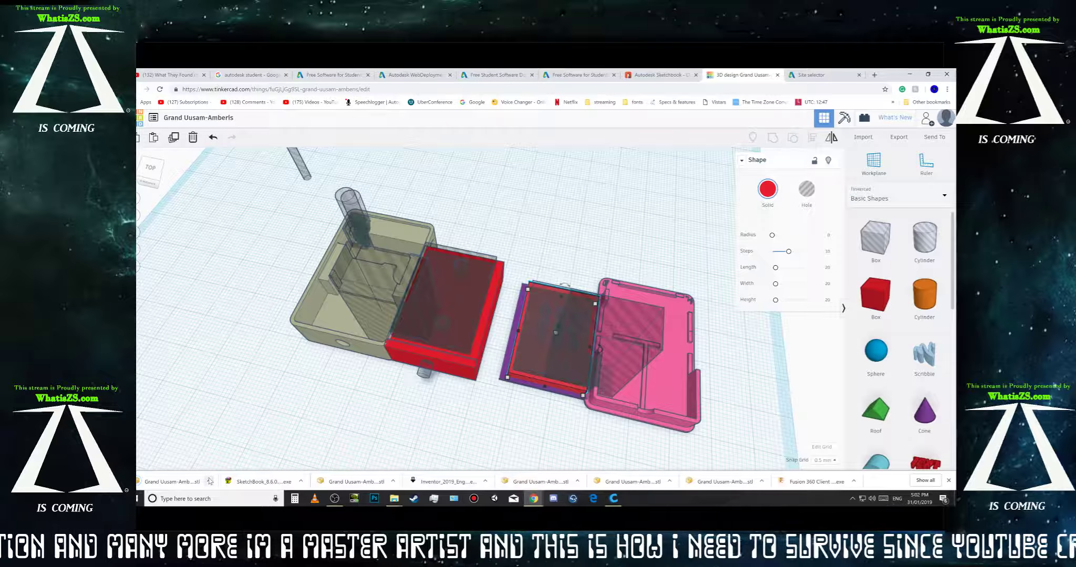
# Step: Rename the downloaded lid STL as test and move it from Downloads into the Filament_Run-Out_Sensor_Alarm folder
pyautogui.click(209, 481)
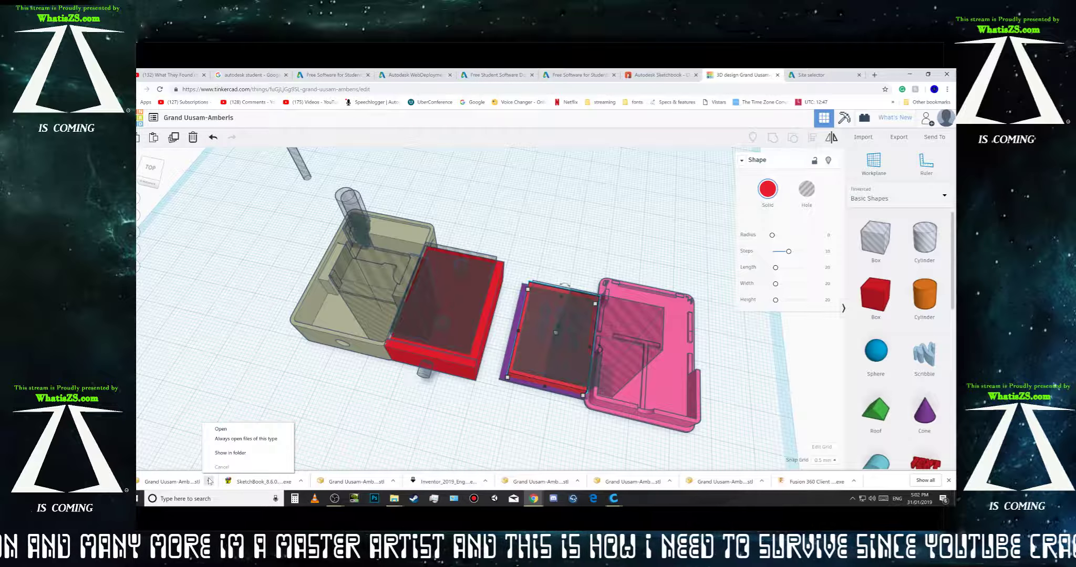
pyautogui.click(223, 454)
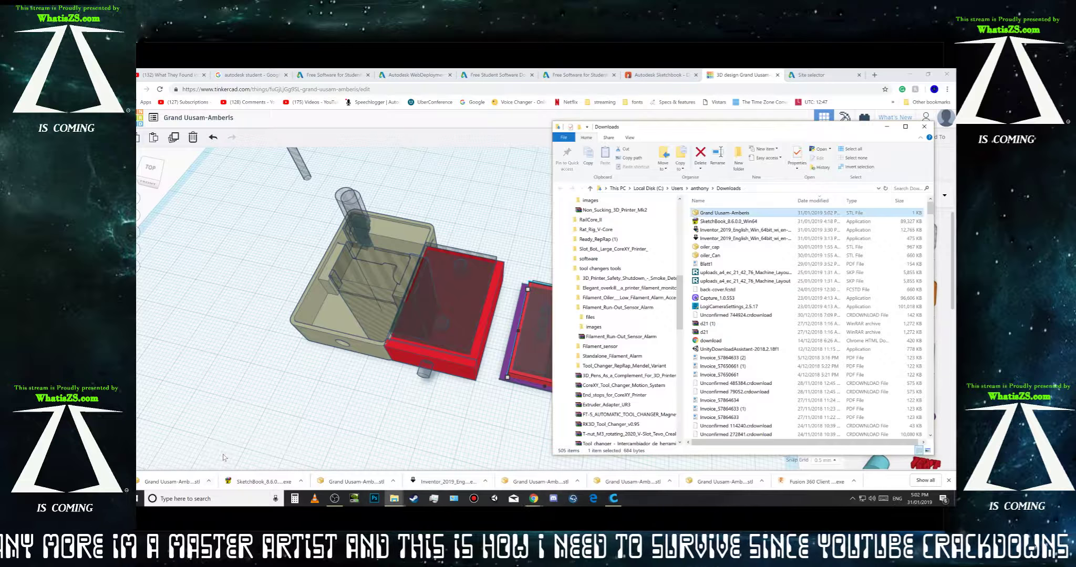
pyautogui.rightClick(718, 212)
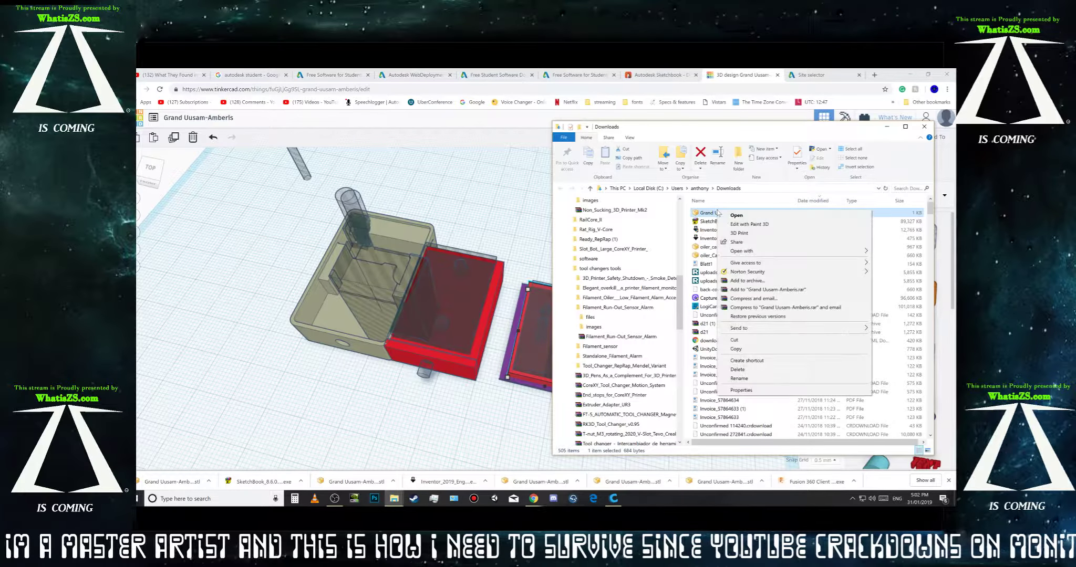
pyautogui.click(738, 379)
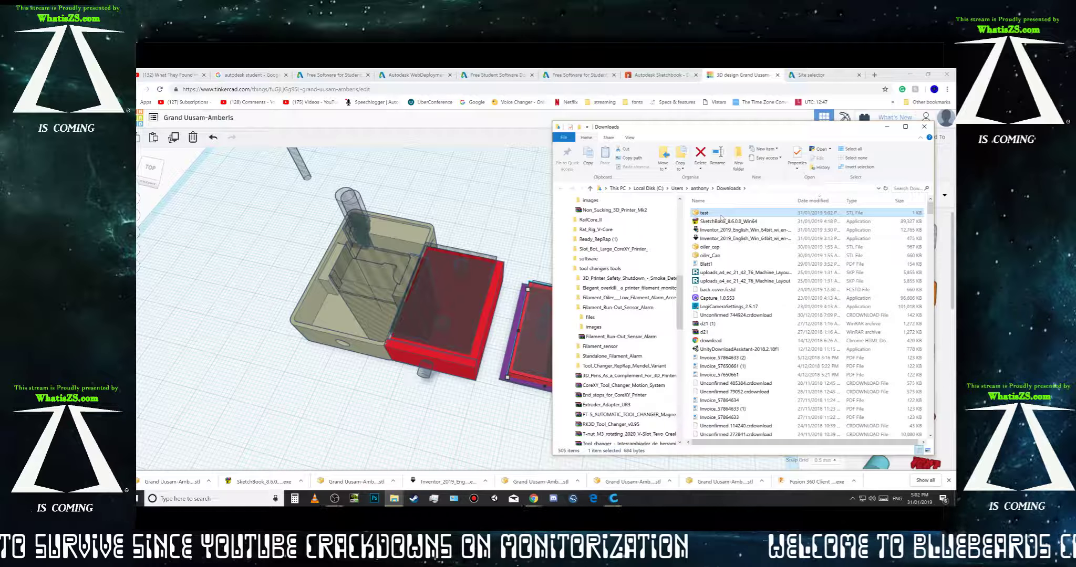
pyautogui.moveTo(724, 215); pyautogui.dragTo(612, 312)
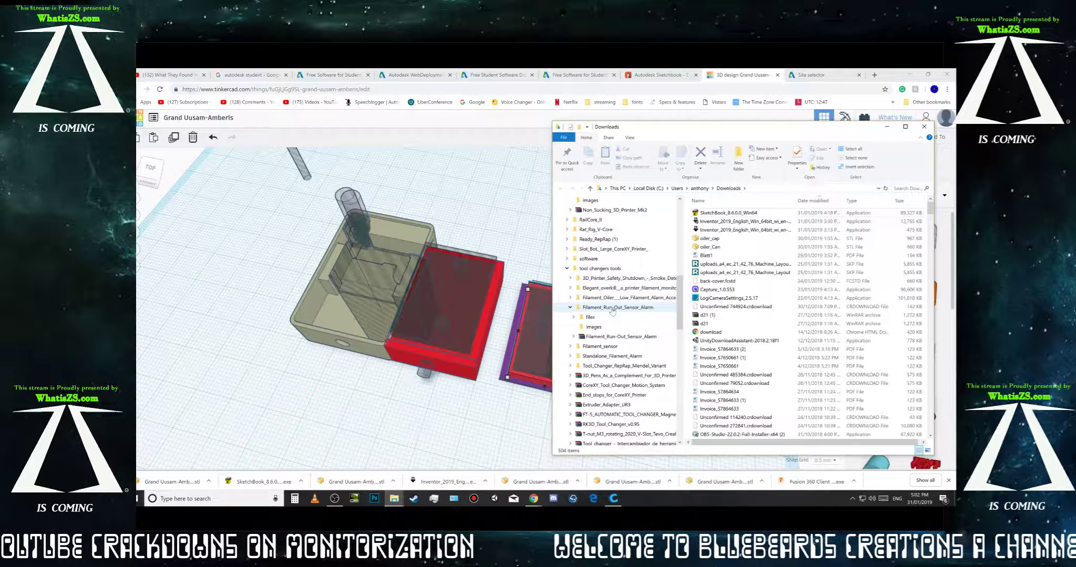
pyautogui.click(612, 308)
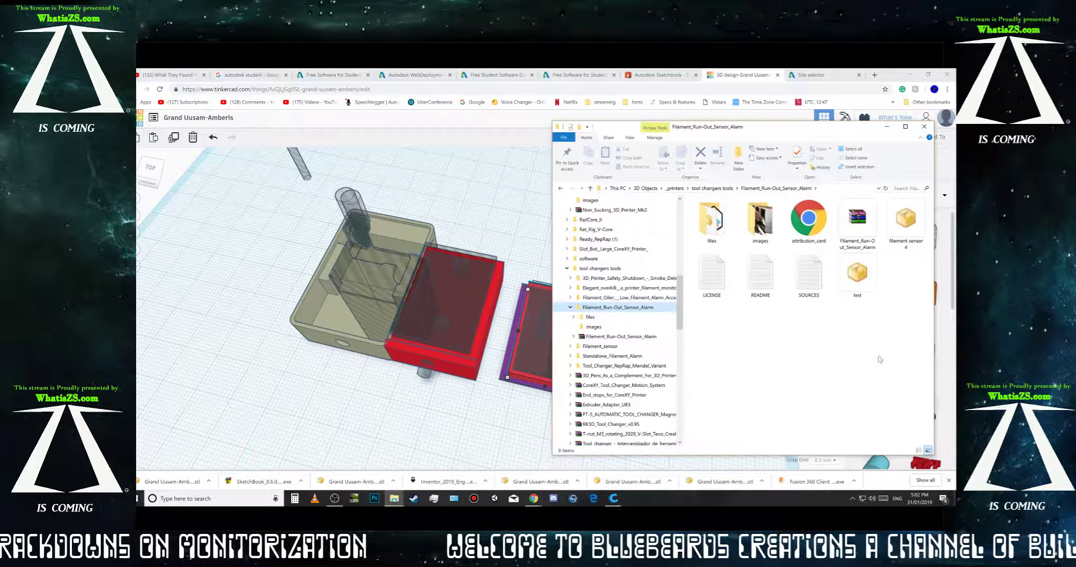
# Step: Open the test STL in Cura and delete all models from the build plate
pyautogui.click(874, 289)
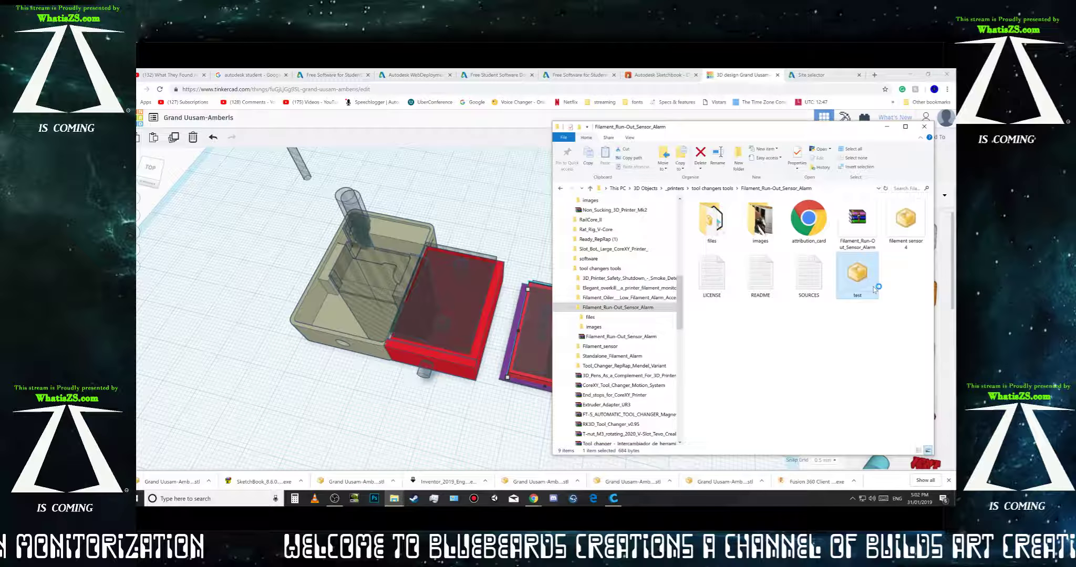
pyautogui.click(617, 499)
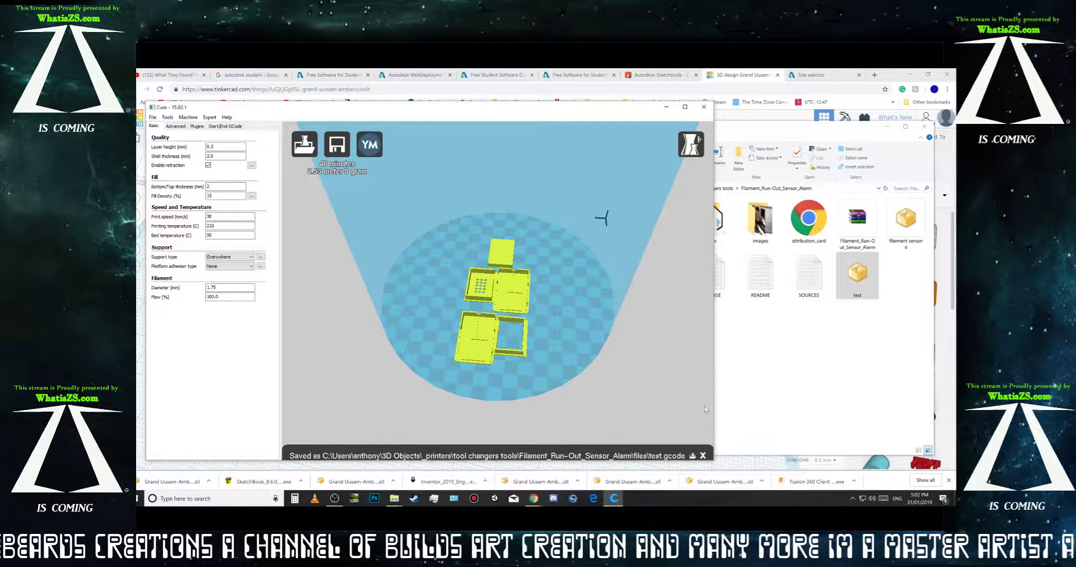
pyautogui.scroll(3, 496, 296)
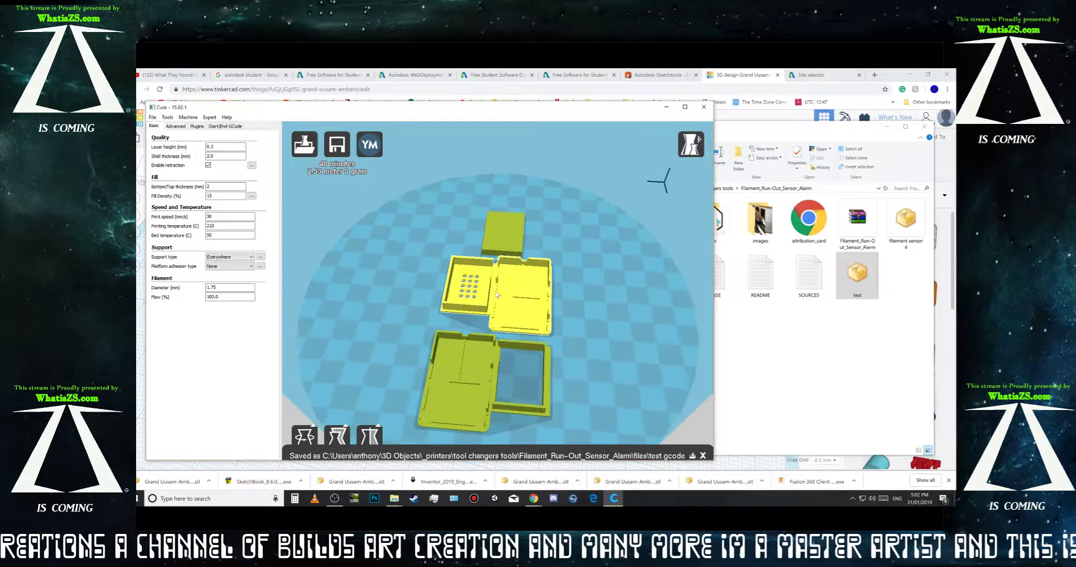
pyautogui.press('Delete')
pyautogui.click(503, 237)
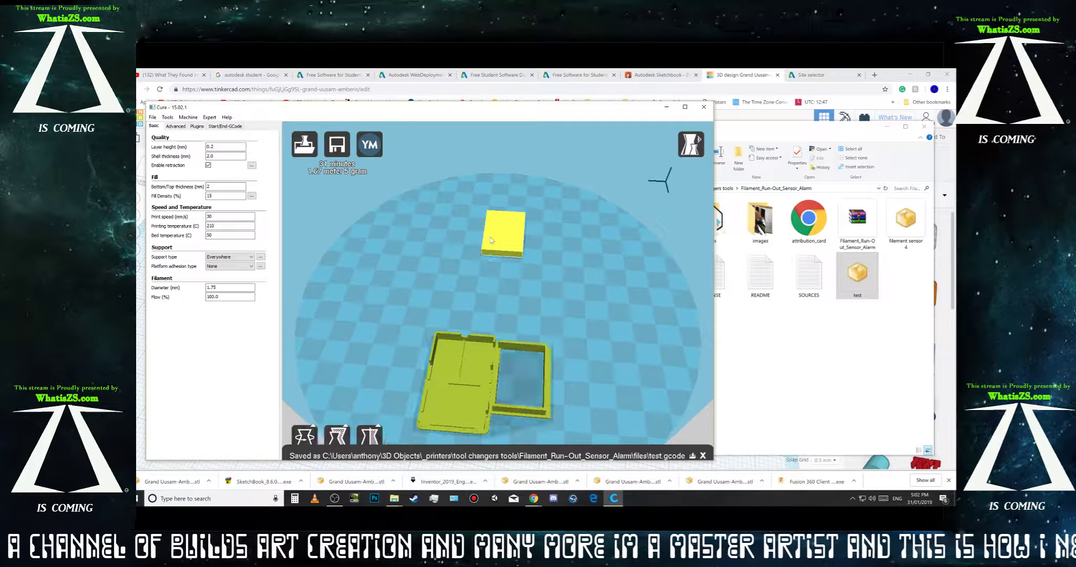
pyautogui.press('Delete')
pyautogui.scroll(-5, 489, 323)
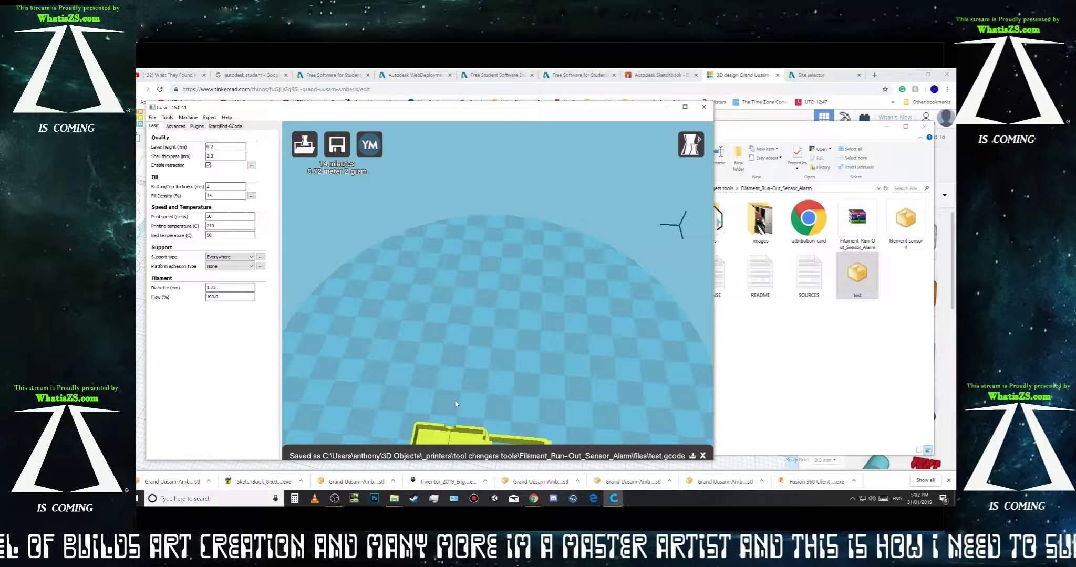
pyautogui.click(456, 410)
pyautogui.press('Delete')
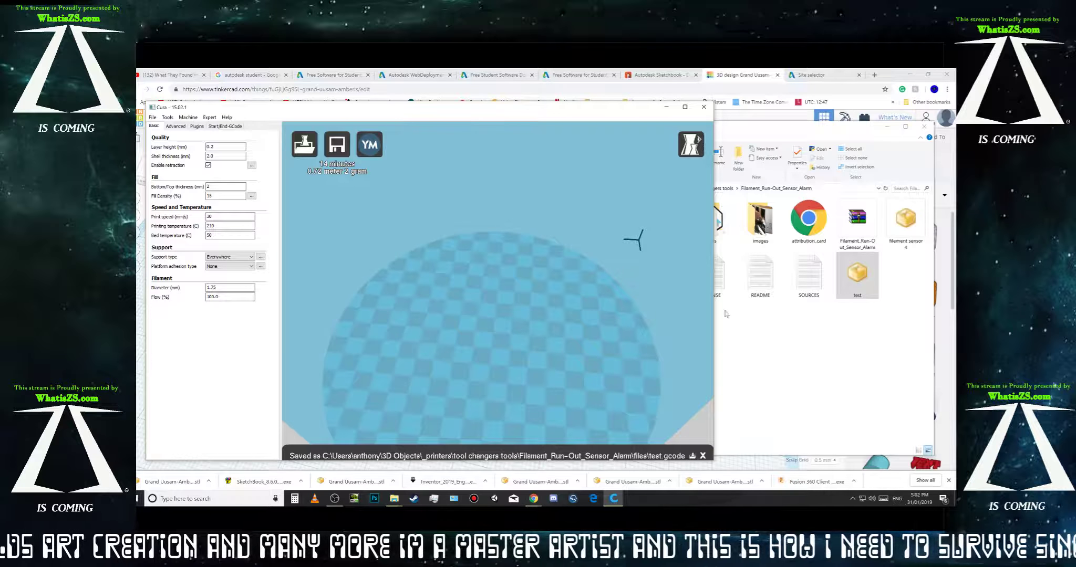
# Step: Load the test STL onto the empty Cura build plate again and delete both solid slabs
pyautogui.click(854, 277)
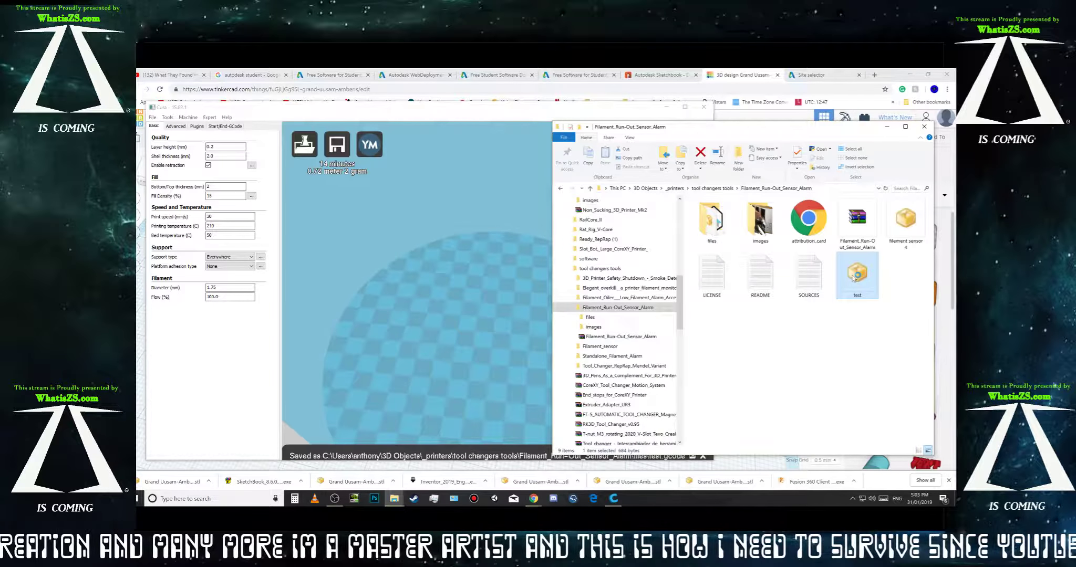
pyautogui.doubleClick(854, 277)
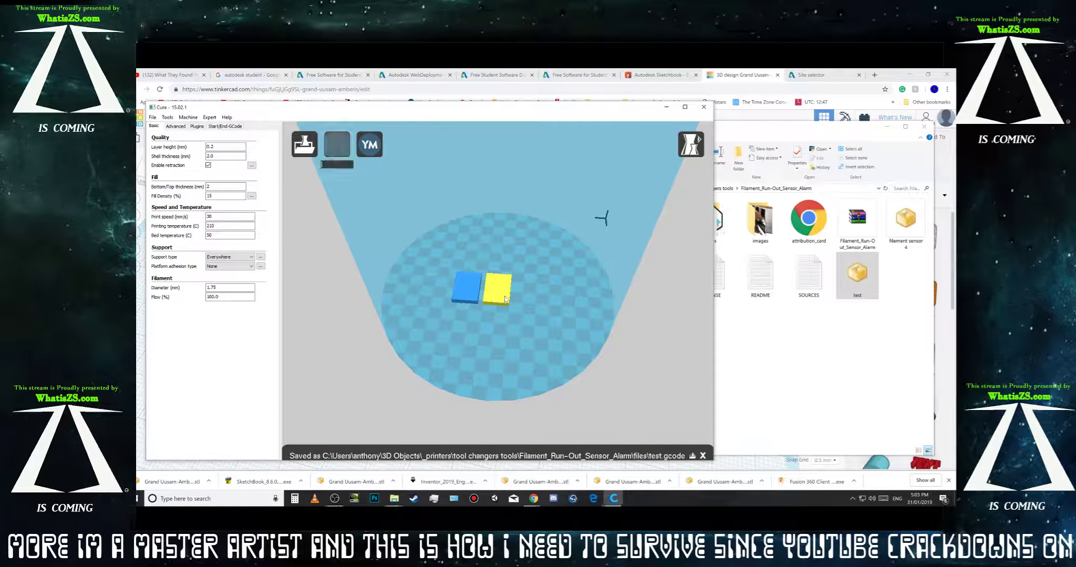
pyautogui.scroll(5, 505, 299)
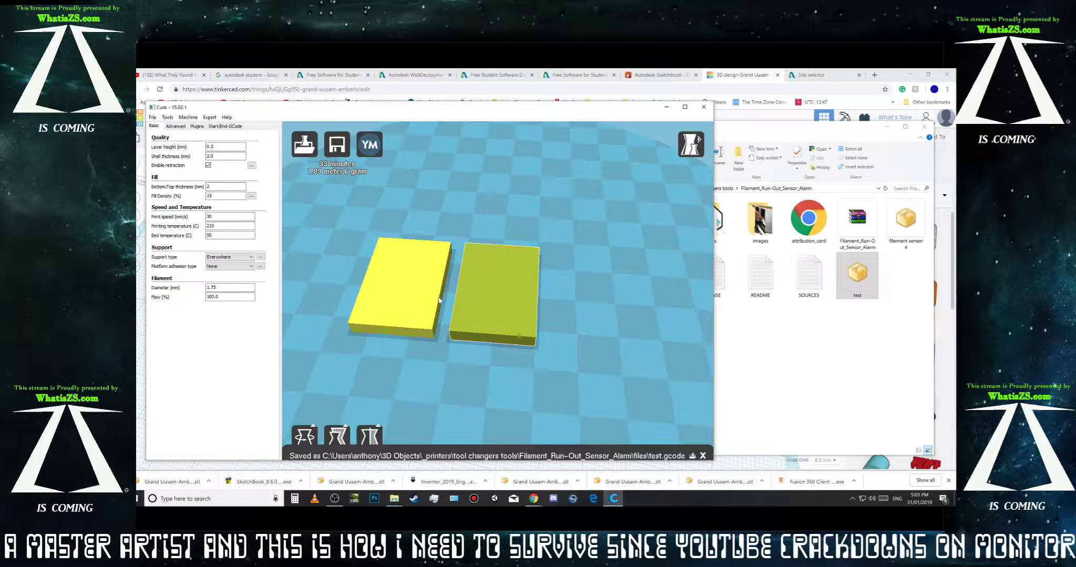
pyautogui.press('Delete')
pyautogui.click(439, 301)
pyautogui.press('Delete')
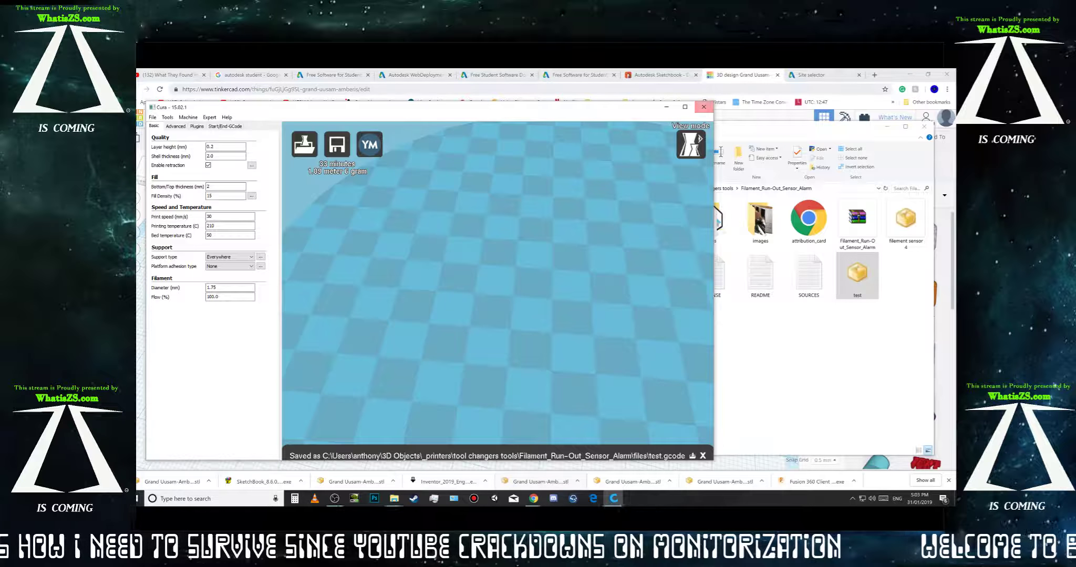
# Step: Switch back to Tinkercad, deselect the red lid and export everything in the design as an STL file
pyautogui.click(724, 115)
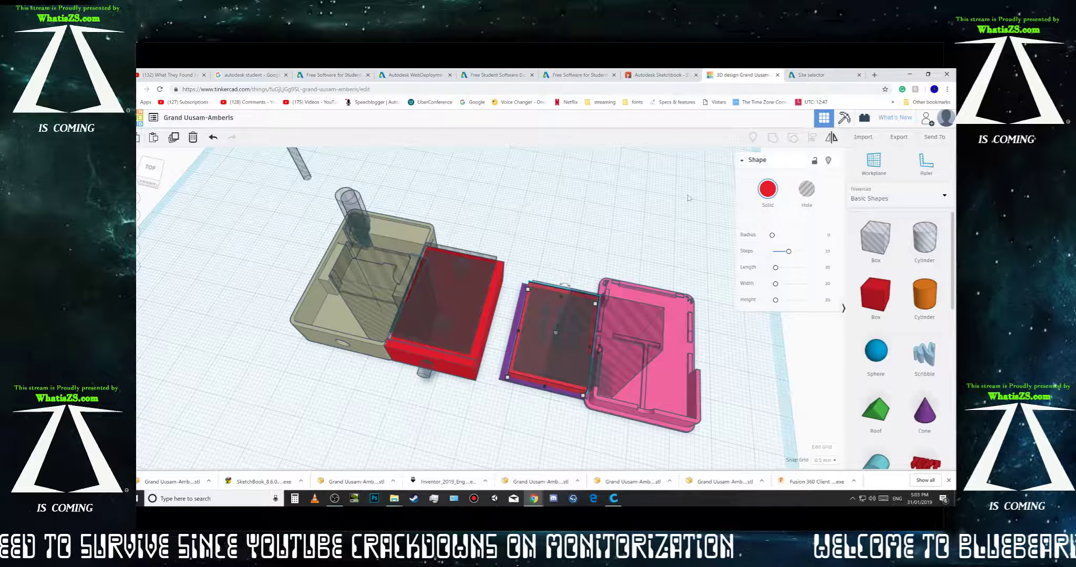
pyautogui.click(692, 260)
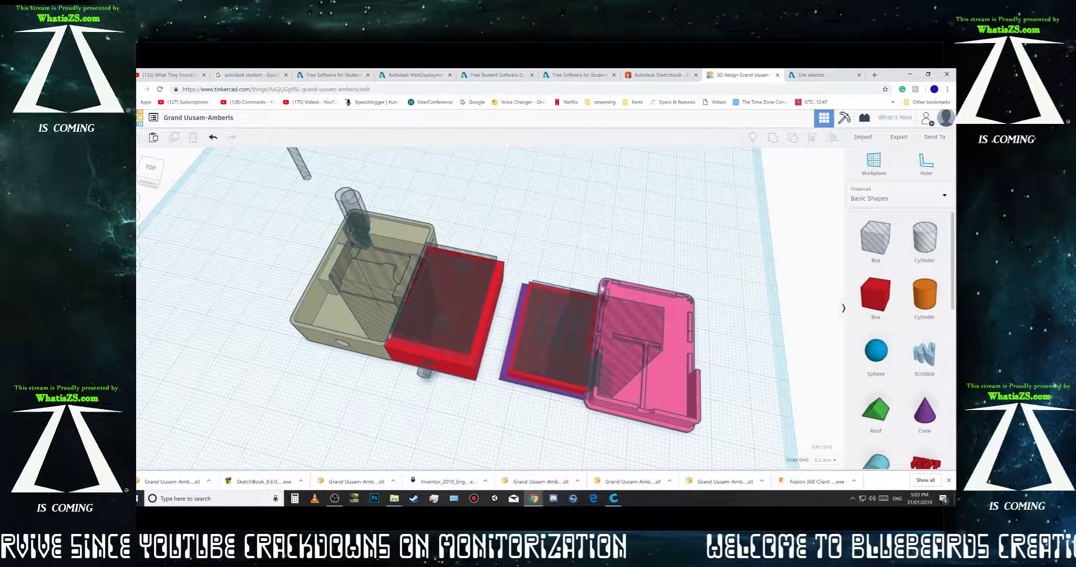
pyautogui.click(899, 139)
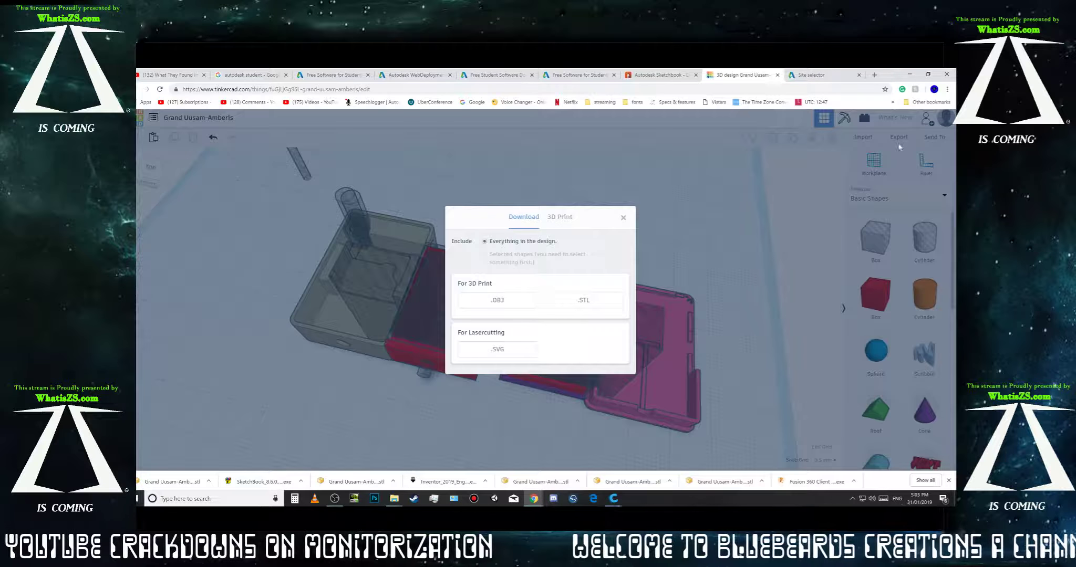
pyautogui.click(561, 302)
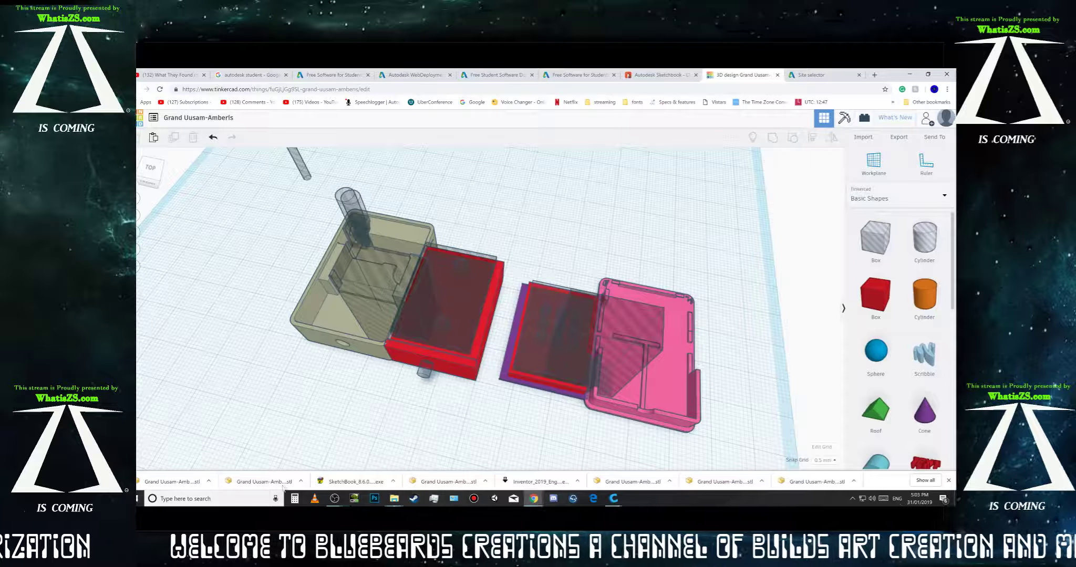
# Step: Rename the full-design STL in Downloads as test and move it into Filament_Run-Out_Sensor_Alarm, replacing the existing file
pyautogui.click(209, 481)
pyautogui.click(231, 454)
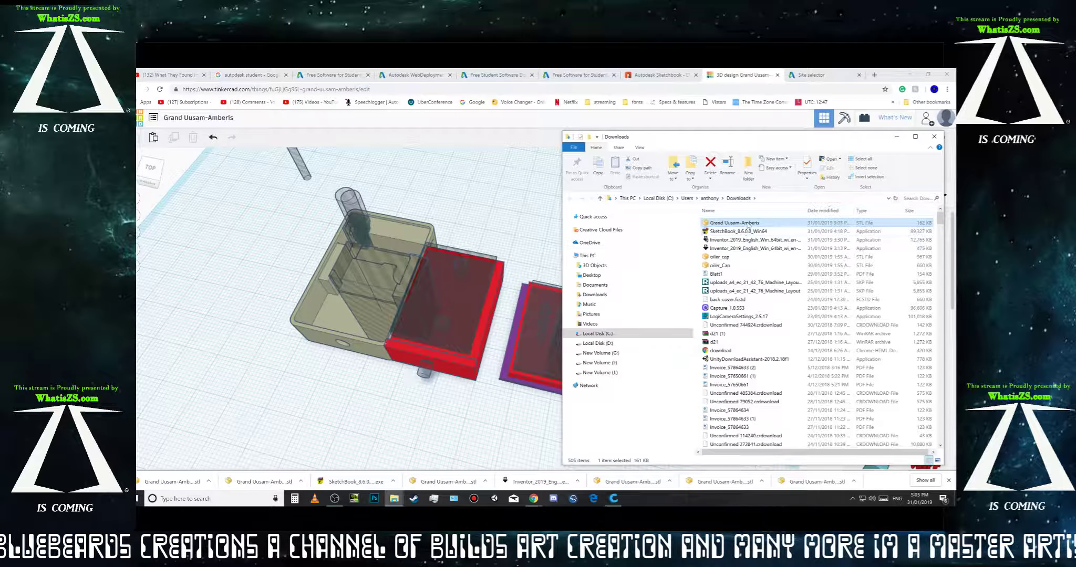
pyautogui.rightClick(749, 224)
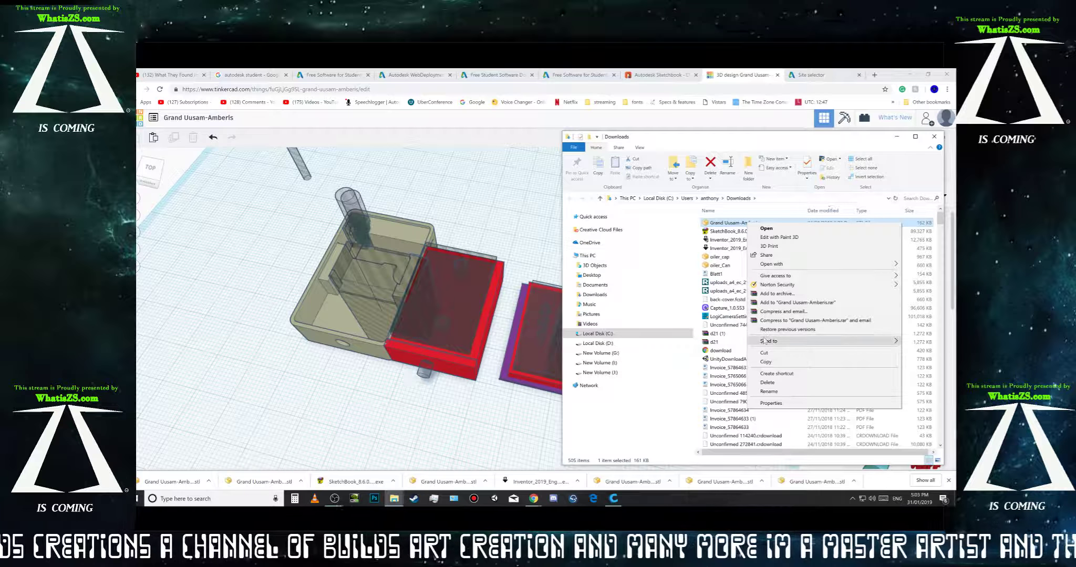
pyautogui.click(780, 392)
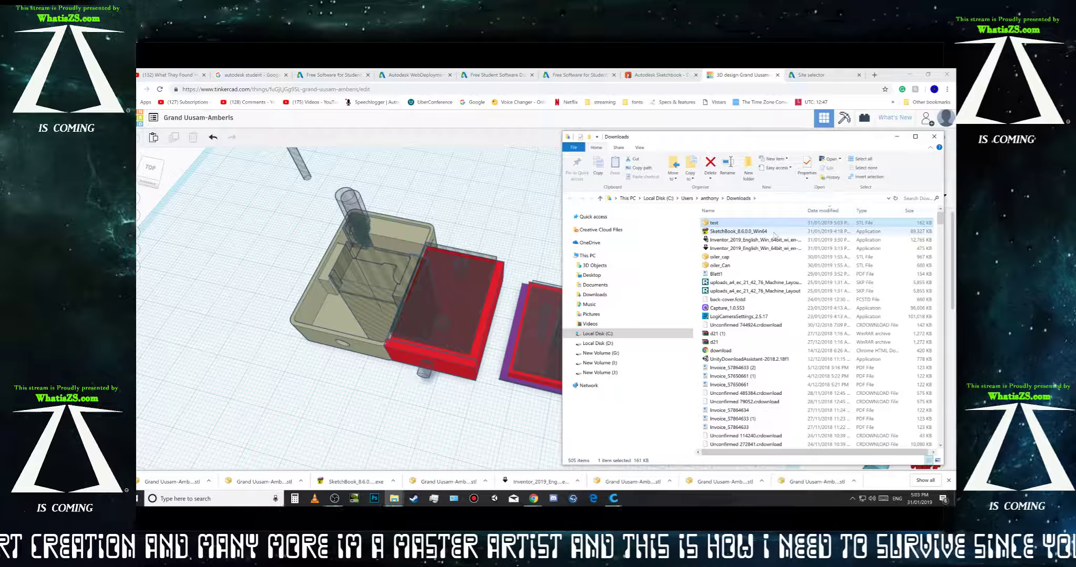
pyautogui.moveTo(683, 243); pyautogui.dragTo(656, 322)
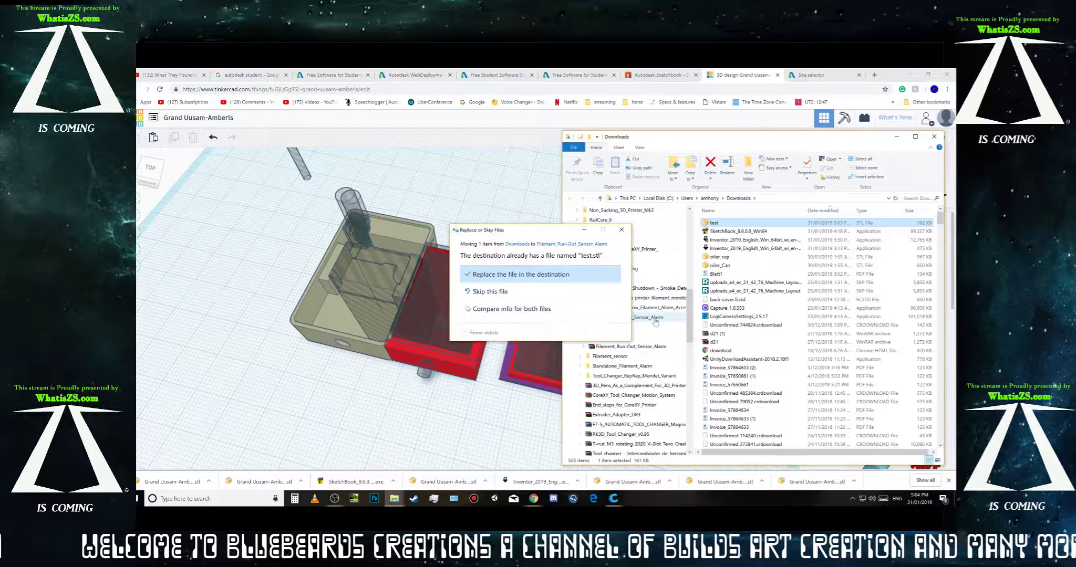
pyautogui.click(549, 274)
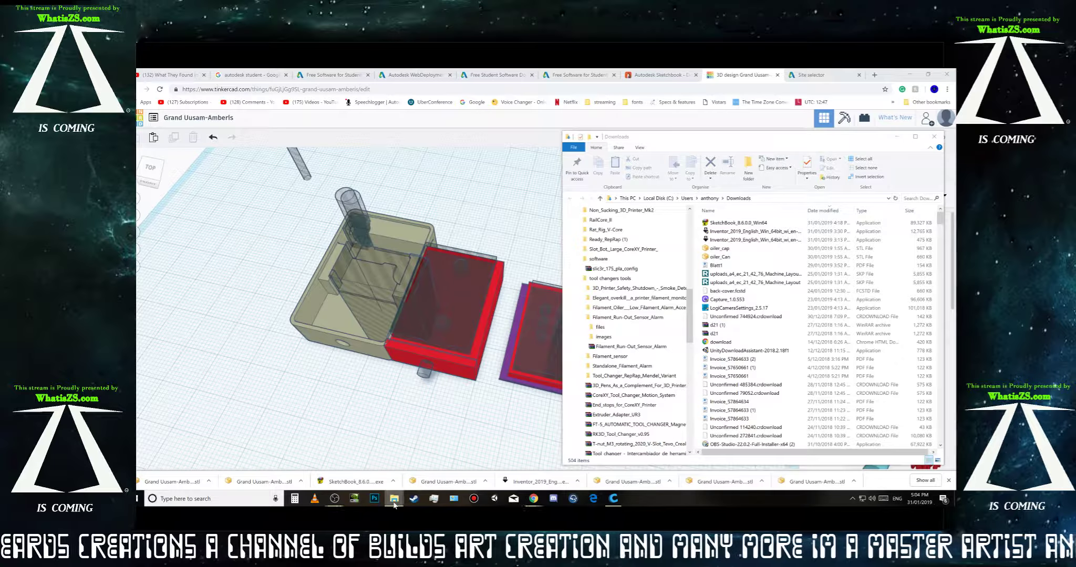
# Step: Open the replaced test STL from the Filament_Run-Out_Sensor_Alarm folder in Cura and view the parts from above
pyautogui.moveTo(394, 503)
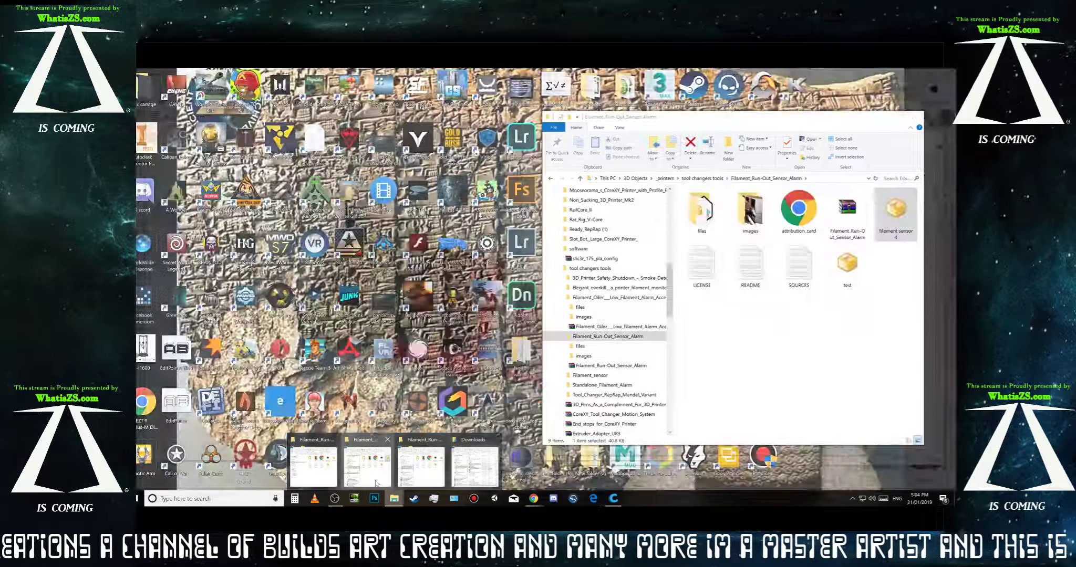
pyautogui.click(378, 483)
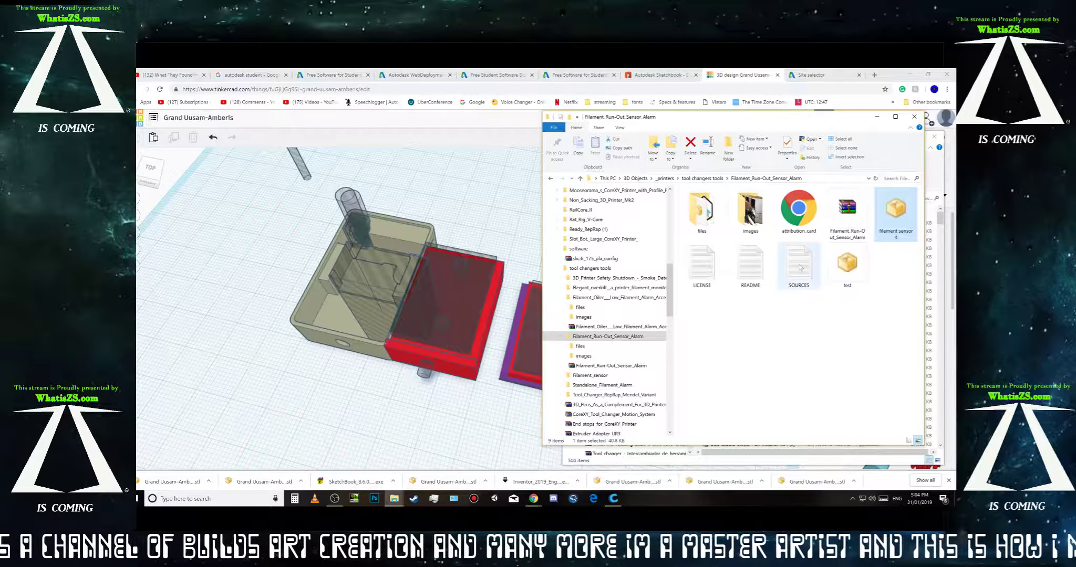
pyautogui.click(847, 253)
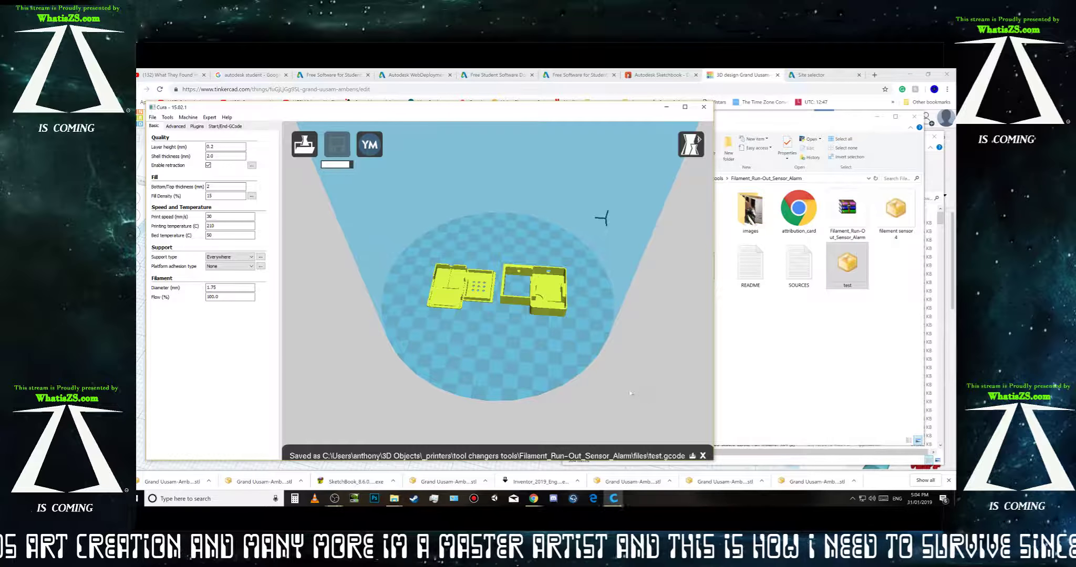
pyautogui.moveTo(649, 404); pyautogui.dragTo(483, 308, button='right')
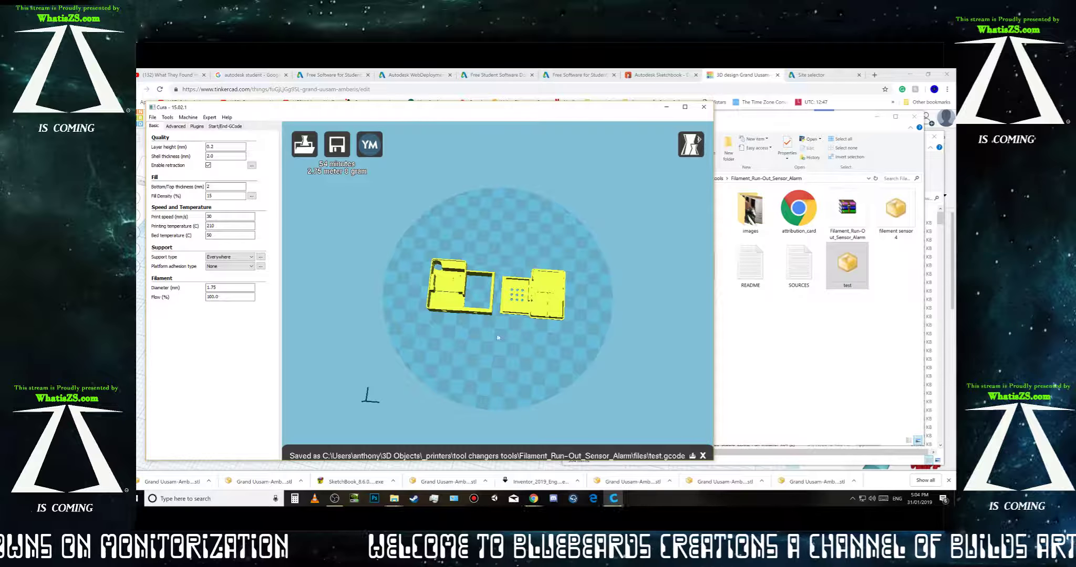
# Step: Switch to Tinkercad and raise the hole box inside the red box by 7.5 mm, plus a further 0.3 mm
pyautogui.click(692, 473)
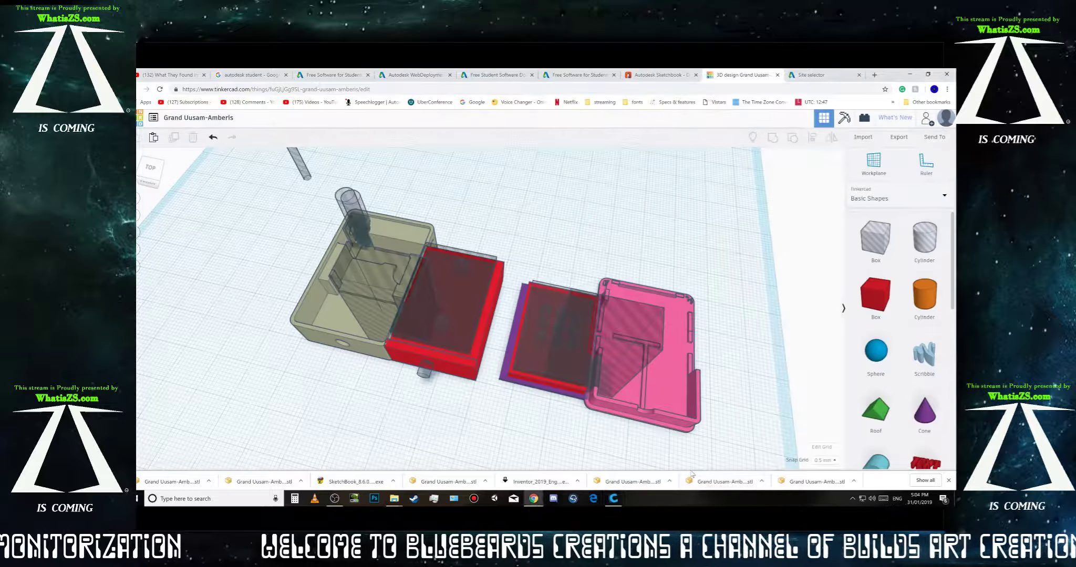
pyautogui.moveTo(481, 419); pyautogui.dragTo(494, 361, button='right')
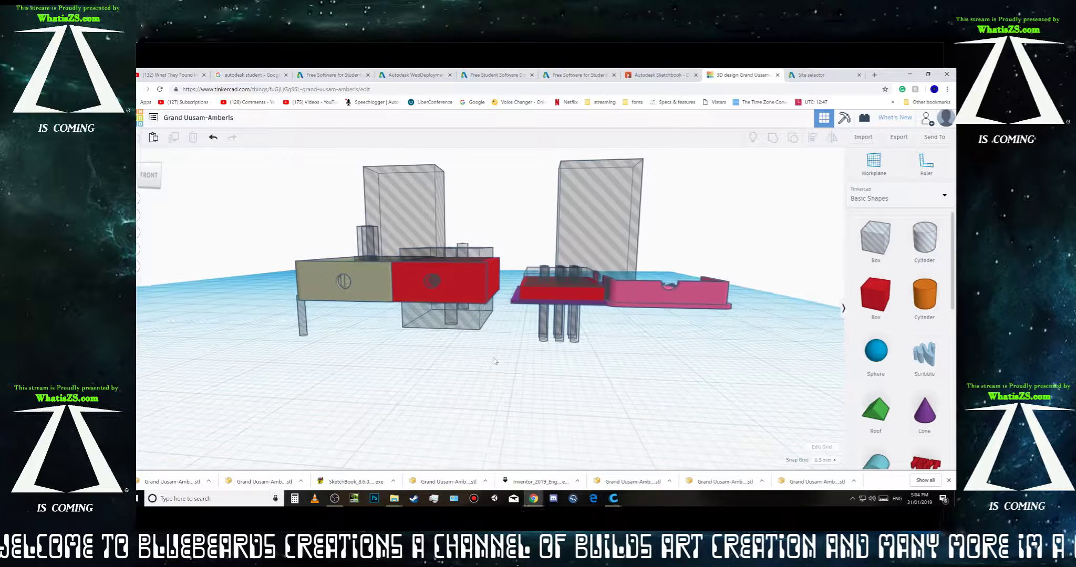
pyautogui.click(457, 259)
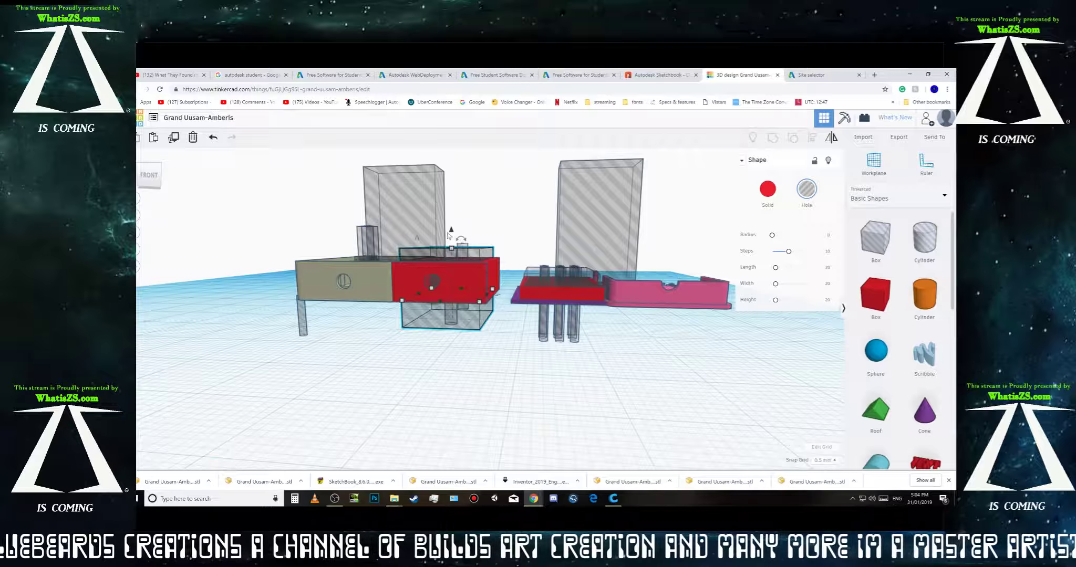
pyautogui.moveTo(451, 232); pyautogui.dragTo(451, 206)
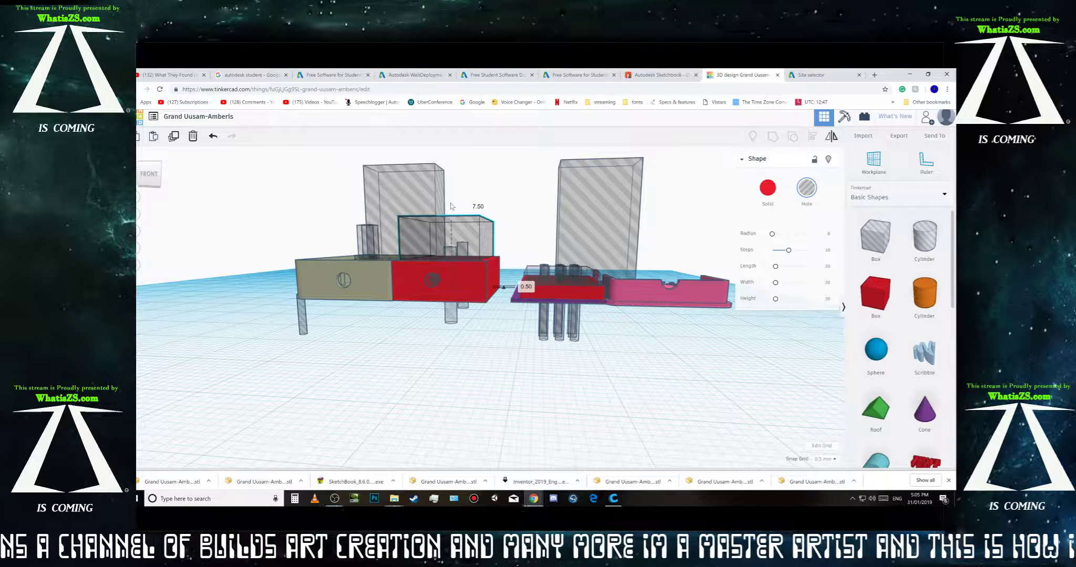
pyautogui.moveTo(470, 333)
pyautogui.mouseDown(button='right')
pyautogui.moveTo(487, 318)
pyautogui.moveTo(487, 342)
pyautogui.mouseUp(button='right')
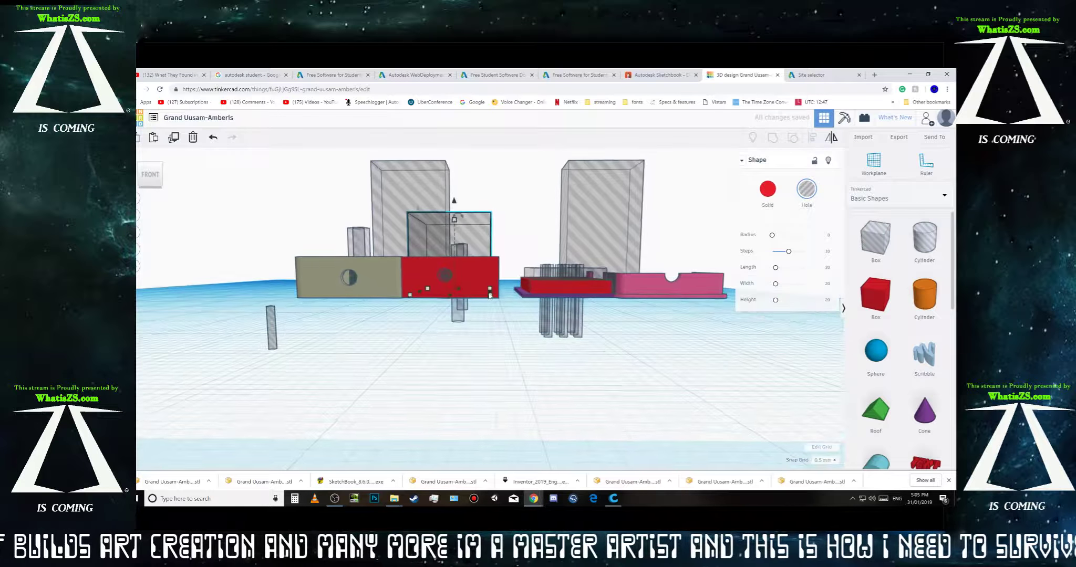
pyautogui.click(455, 204)
pyautogui.click(460, 218)
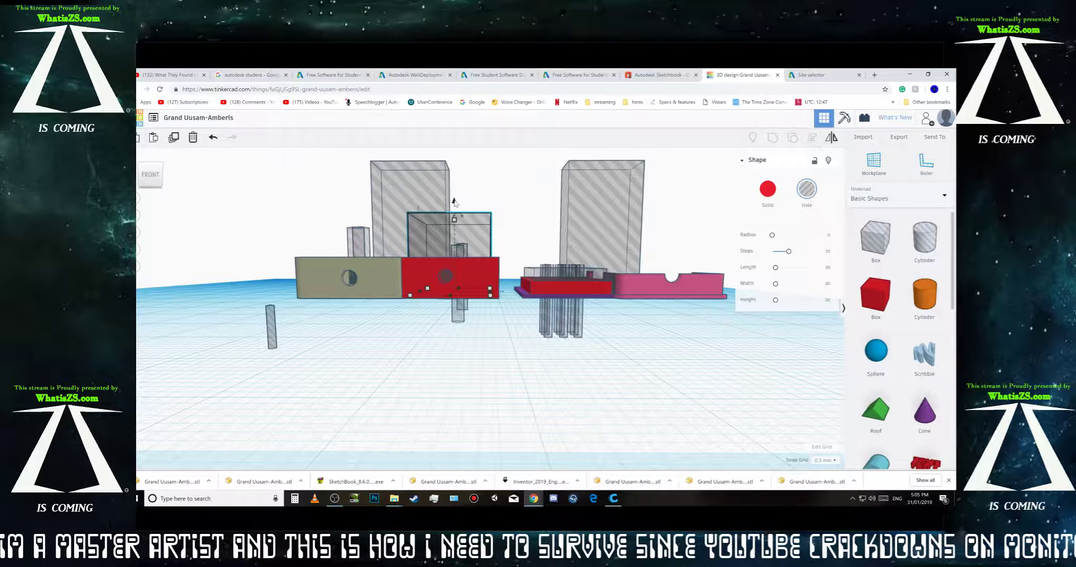
pyautogui.press('Down')
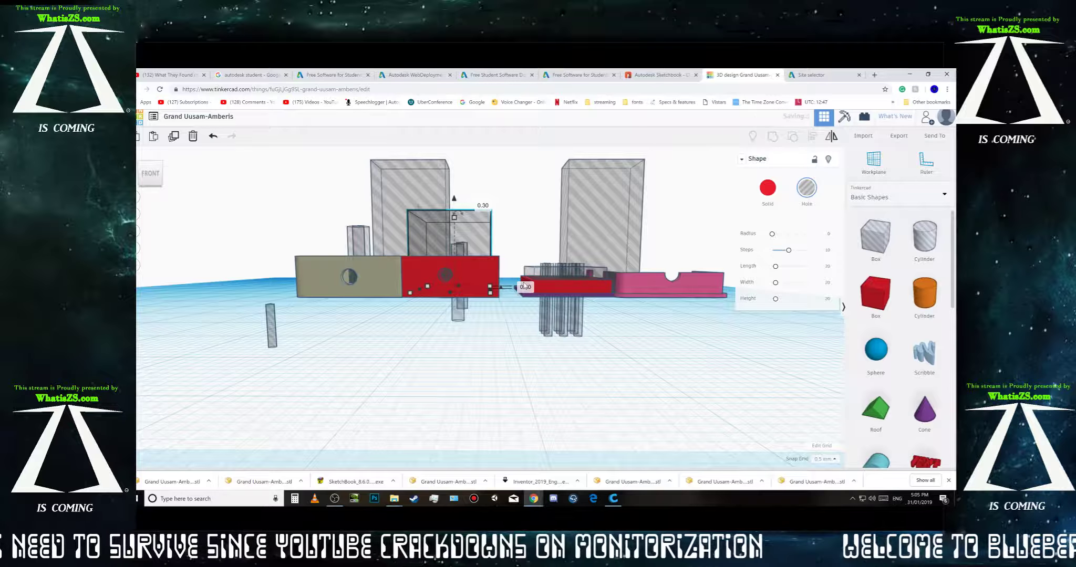
# Step: Deselect the hole box, export everything in the design as an STL file and show the download in its folder
pyautogui.click(529, 413)
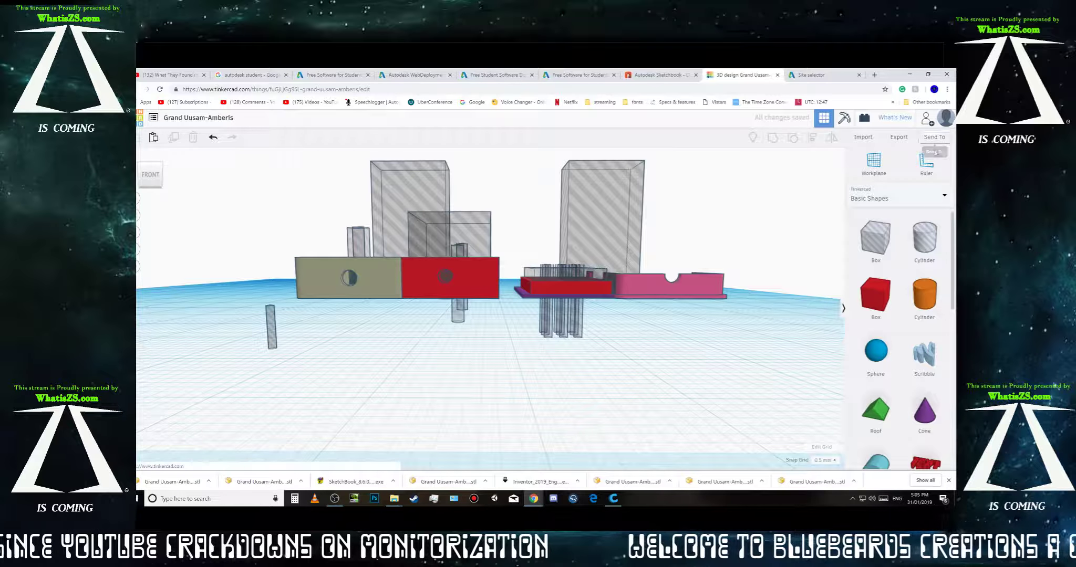
pyautogui.click(897, 137)
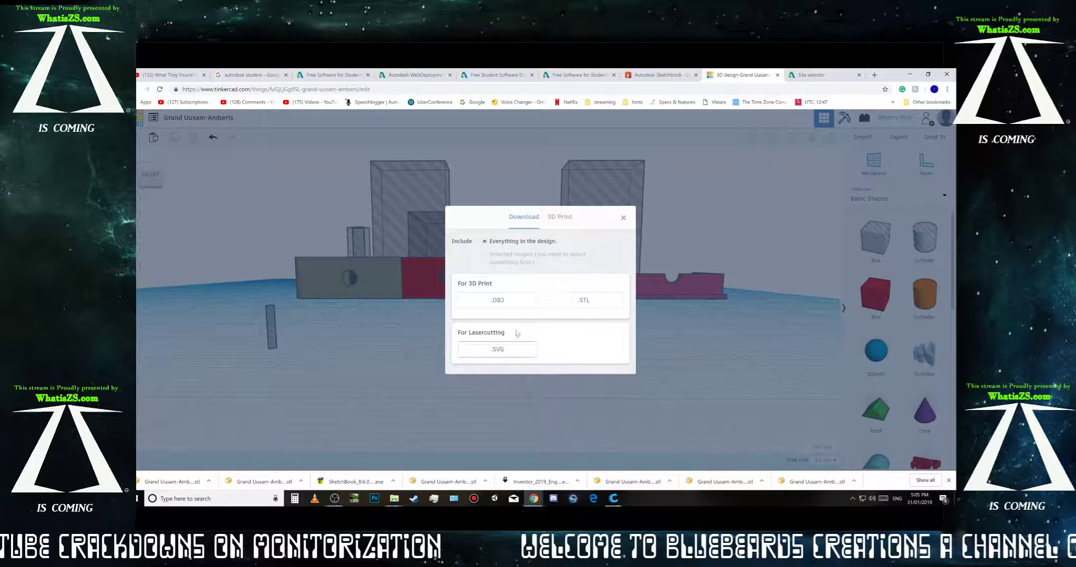
pyautogui.click(556, 300)
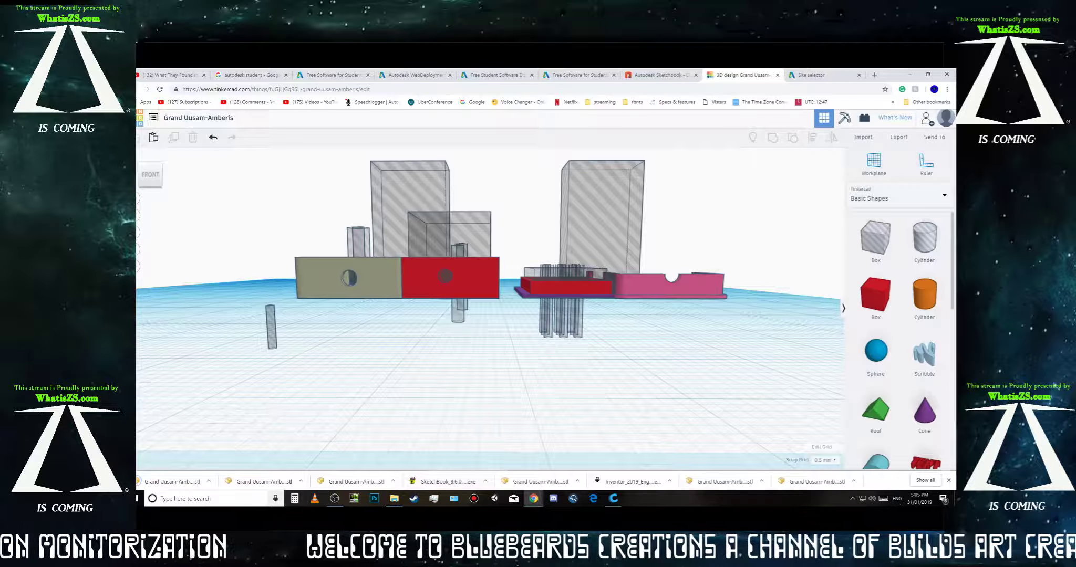
pyautogui.click(210, 482)
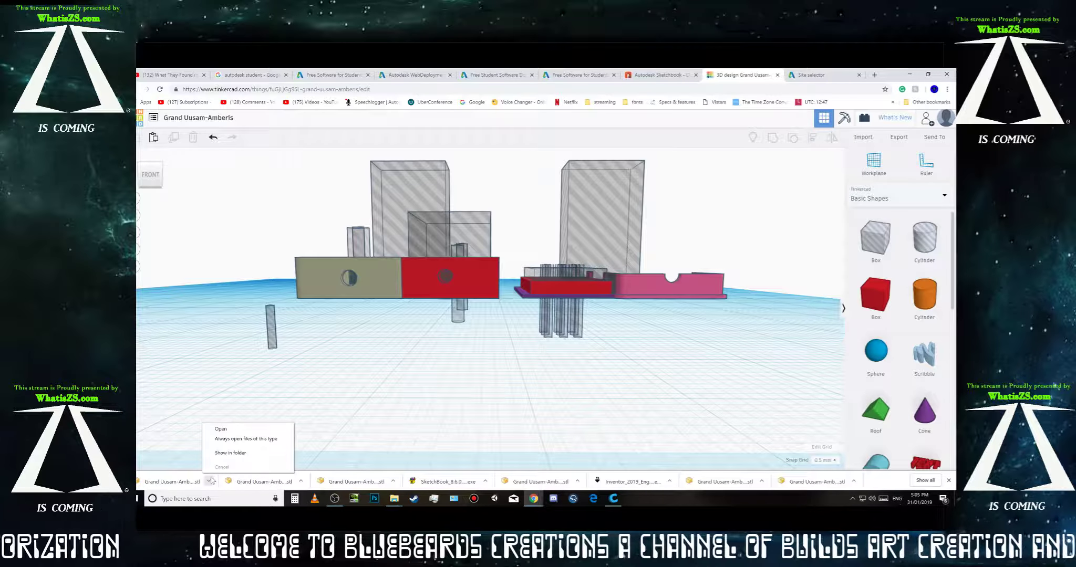
pyautogui.click(230, 452)
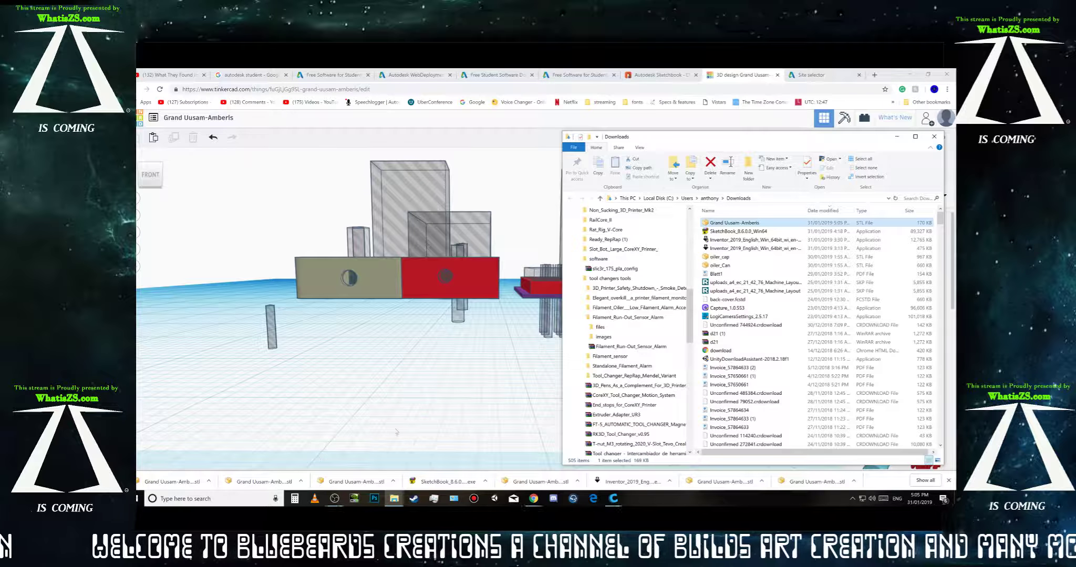
# Step: Rename the newly exported STL in Downloads as test and move it into Filament_Run-Out_Sensor_Alarm, replacing the existing file
pyautogui.rightClick(708, 224)
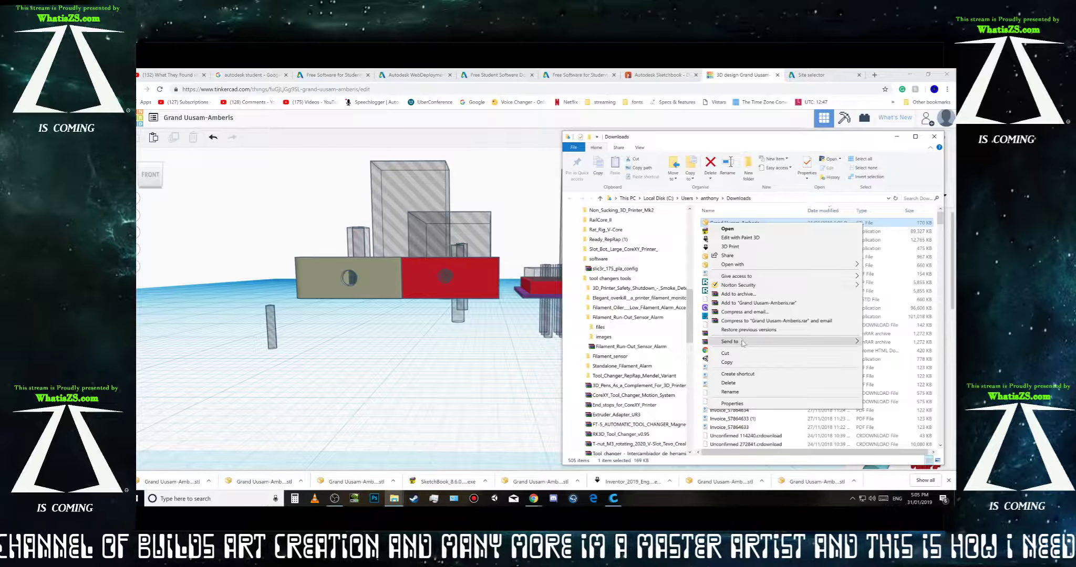
pyautogui.click(734, 395)
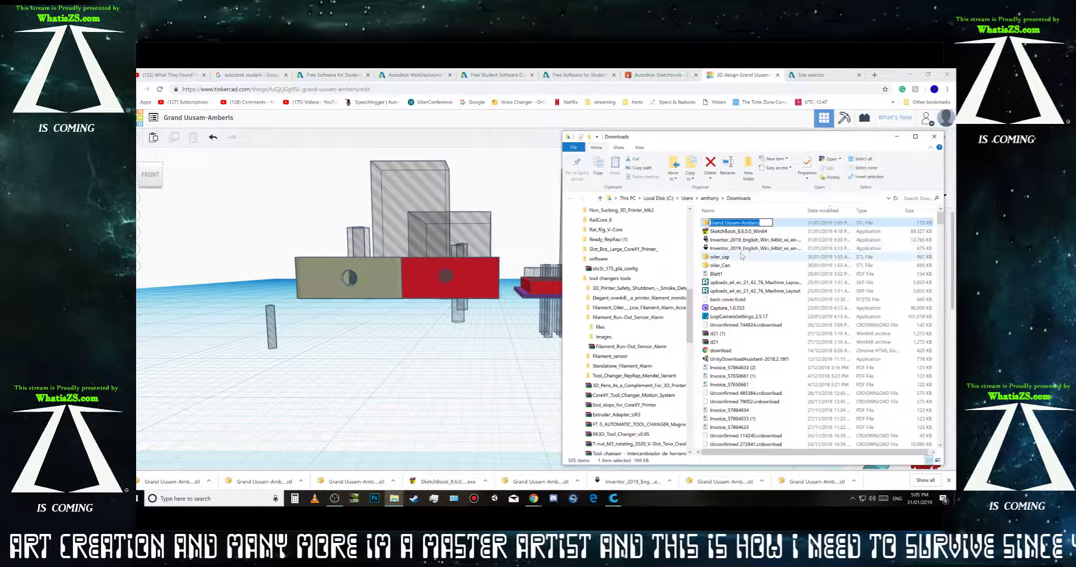
pyautogui.write('test')
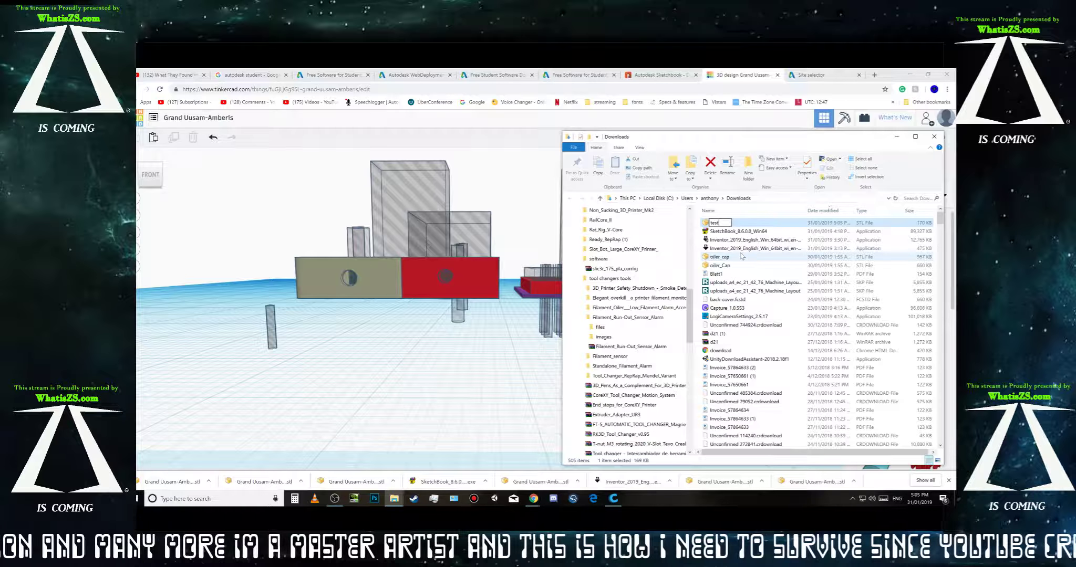
pyautogui.press('Return')
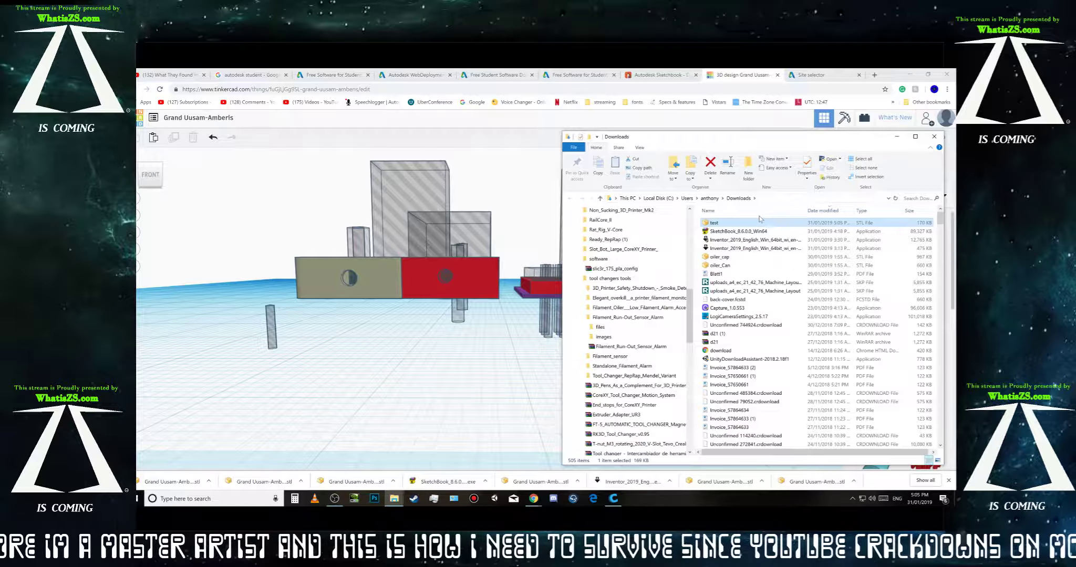
pyautogui.moveTo(757, 224); pyautogui.dragTo(660, 320)
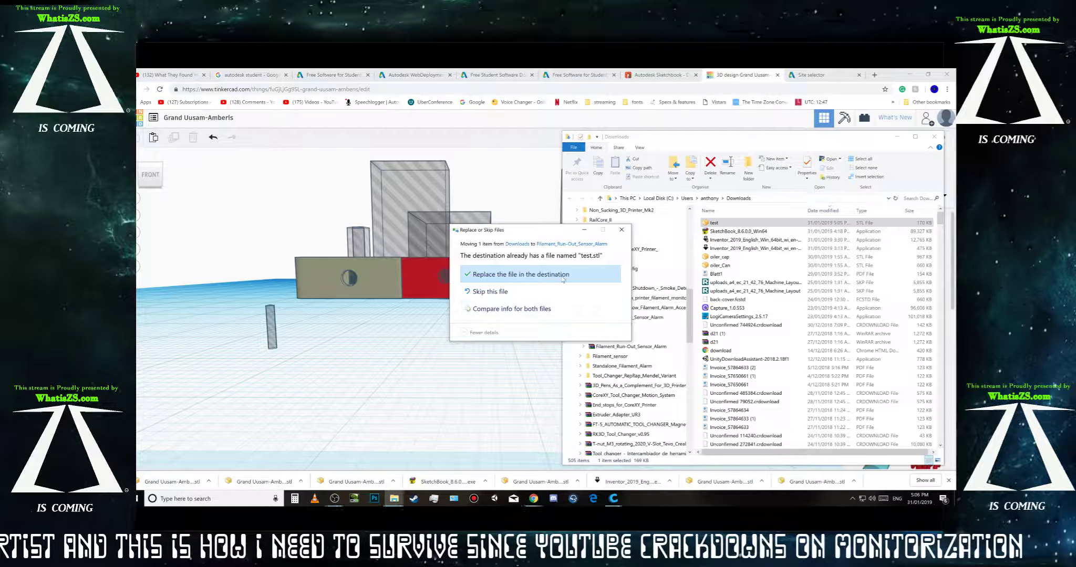
pyautogui.click(563, 279)
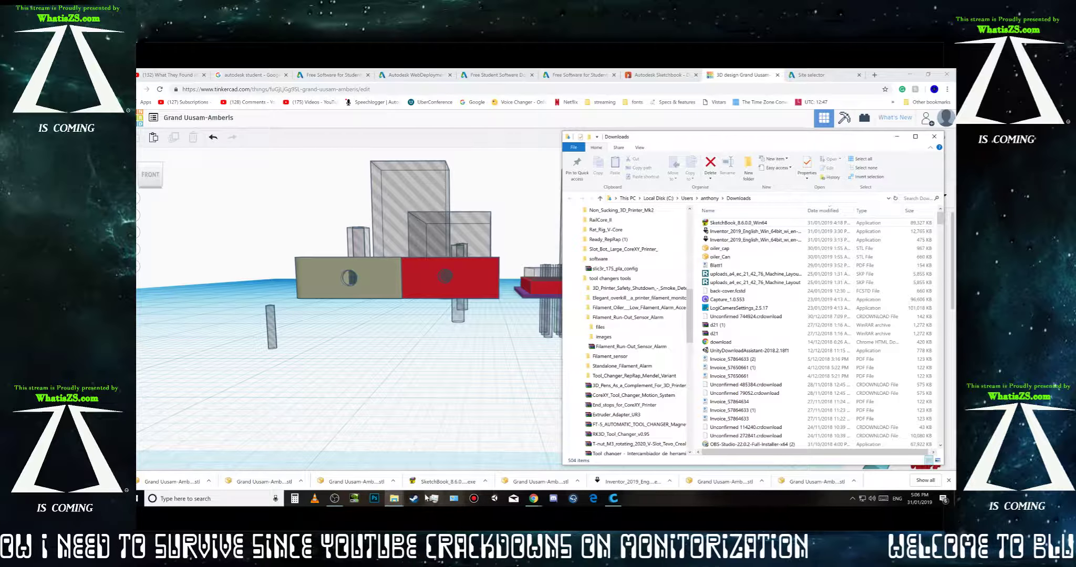
# Step: Switch to Cura and delete the previously loaded parts from the build plate
pyautogui.click(395, 498)
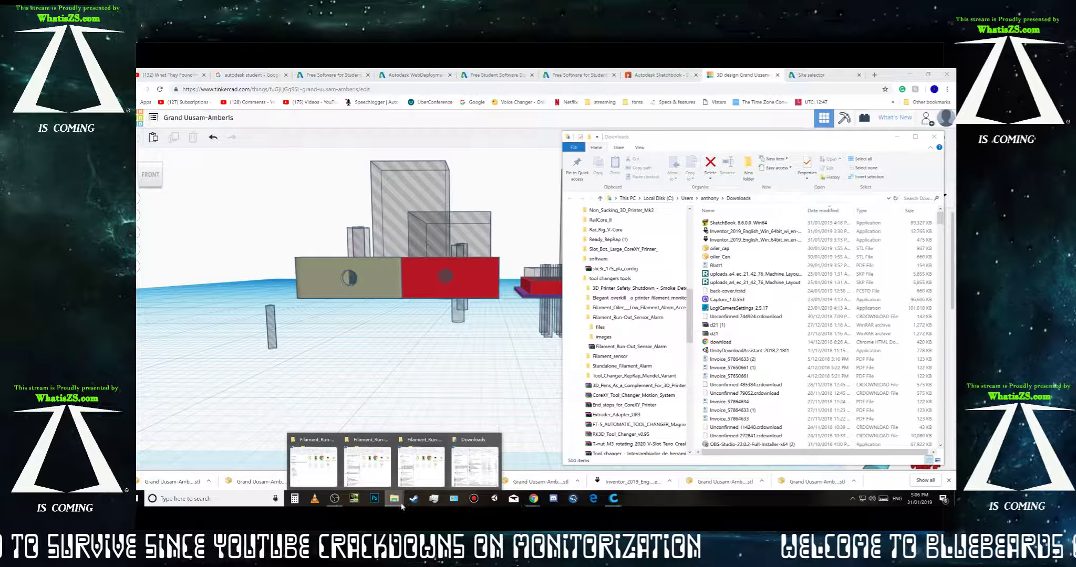
pyautogui.click(614, 498)
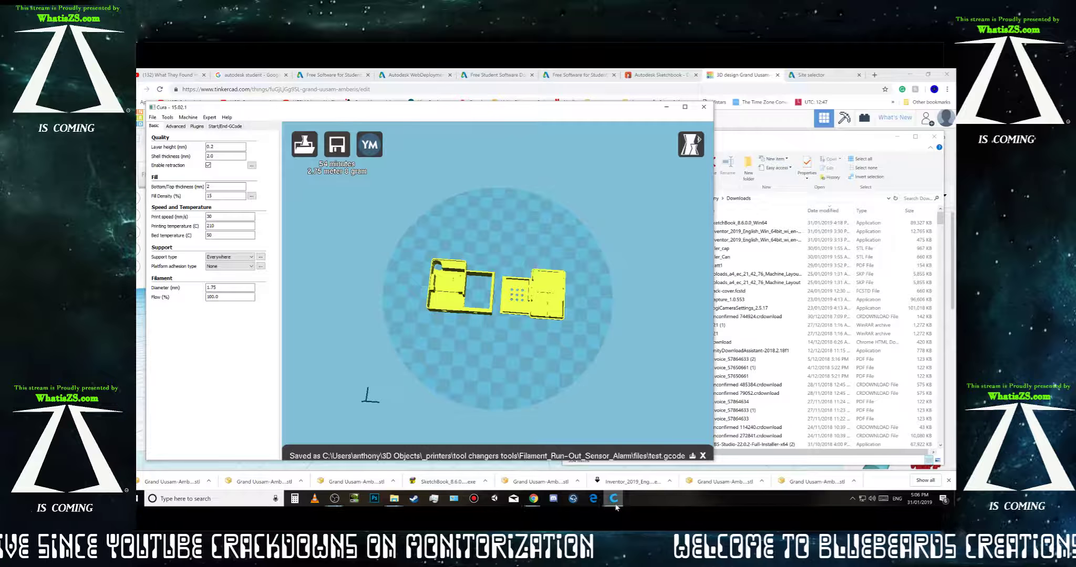
pyautogui.click(517, 310)
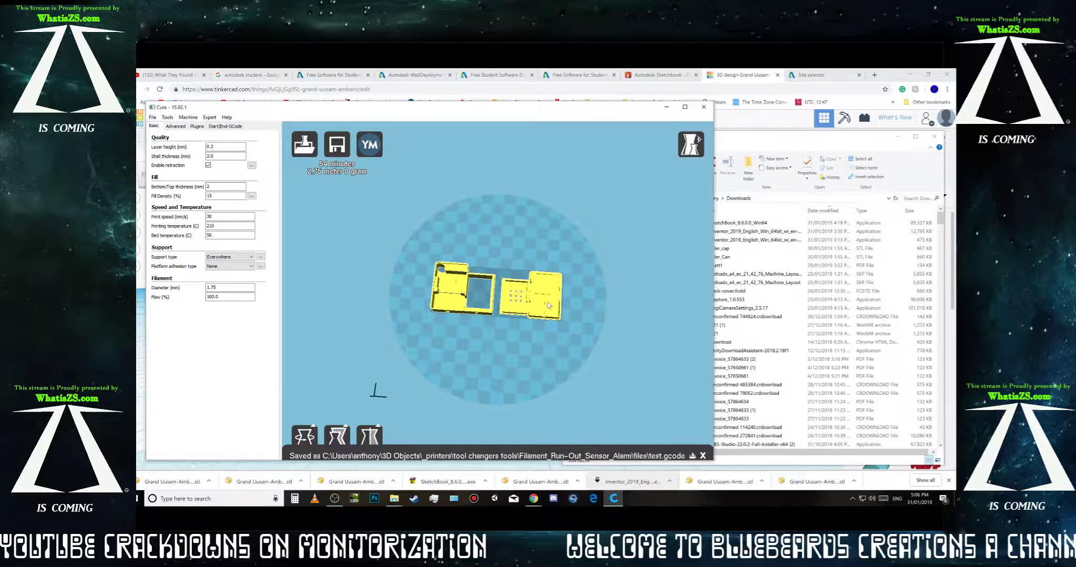
pyautogui.press('Delete')
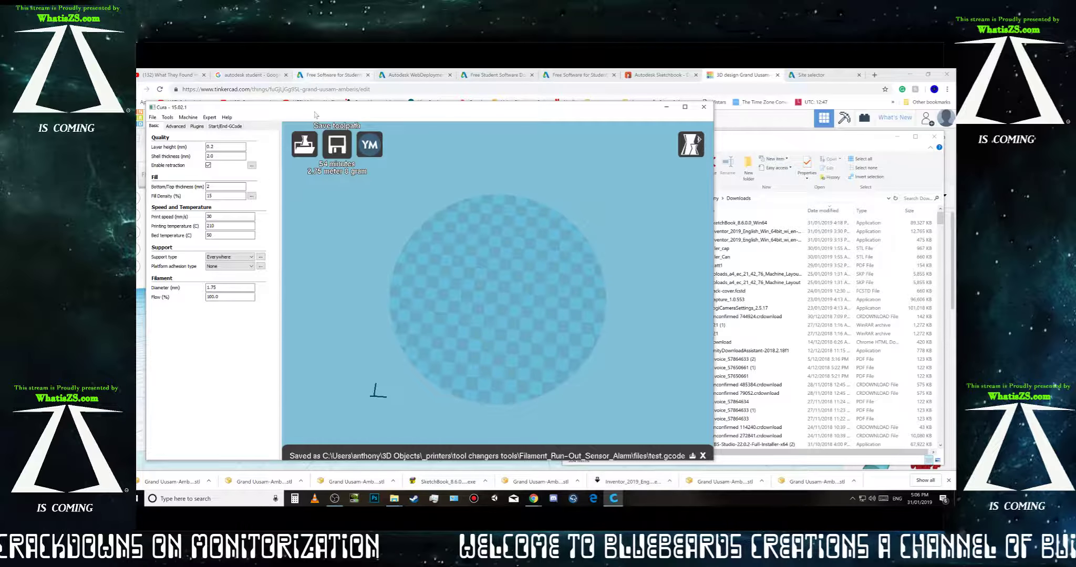
# Step: Open test from the files subfolder, inspect its layers from an angle and return to the normal model view
pyautogui.click(303, 156)
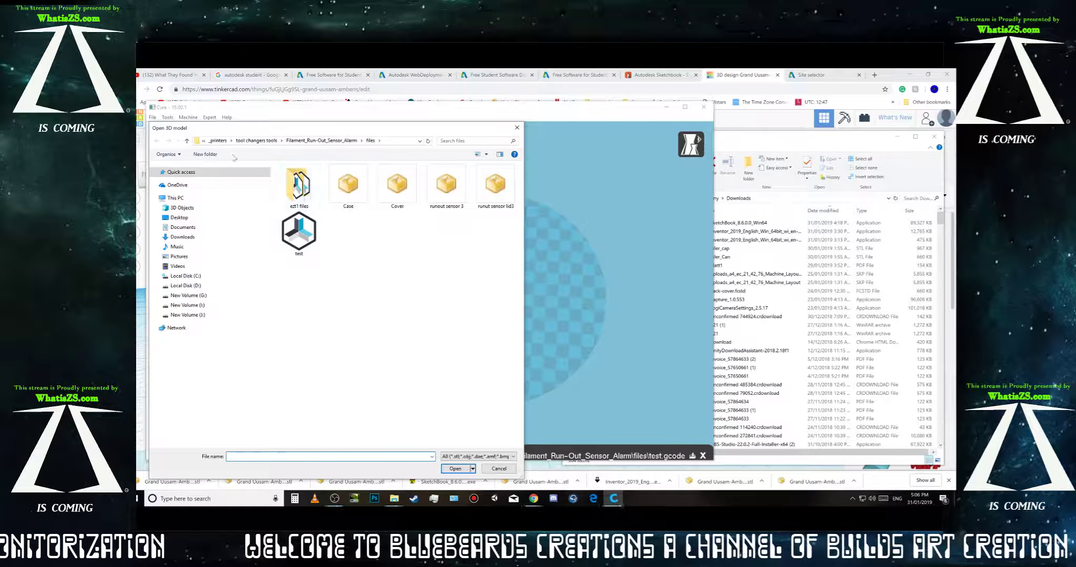
pyautogui.doubleClick(299, 231)
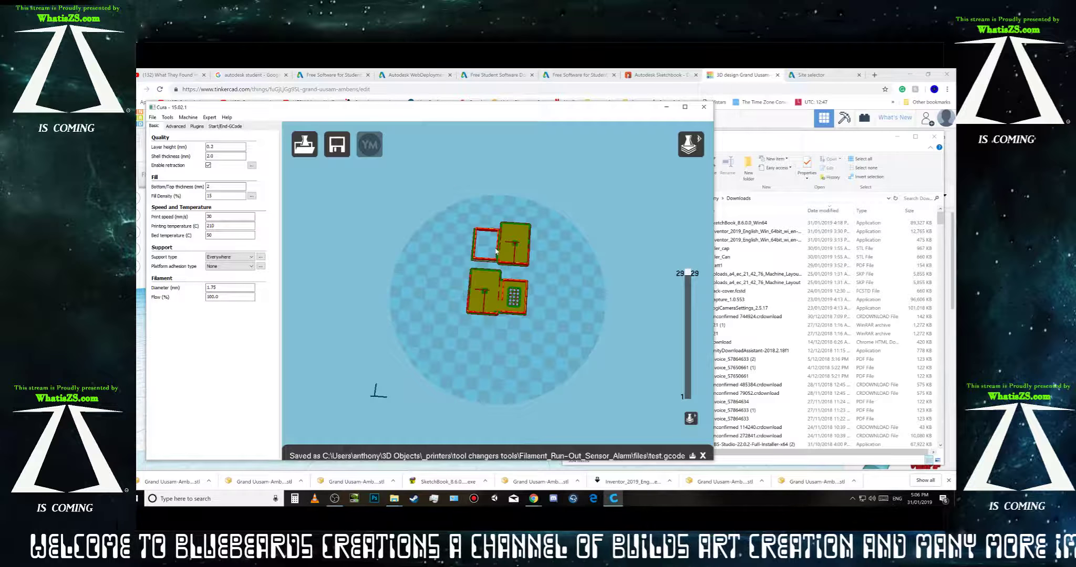
pyautogui.moveTo(455, 262); pyautogui.dragTo(518, 289, button='right')
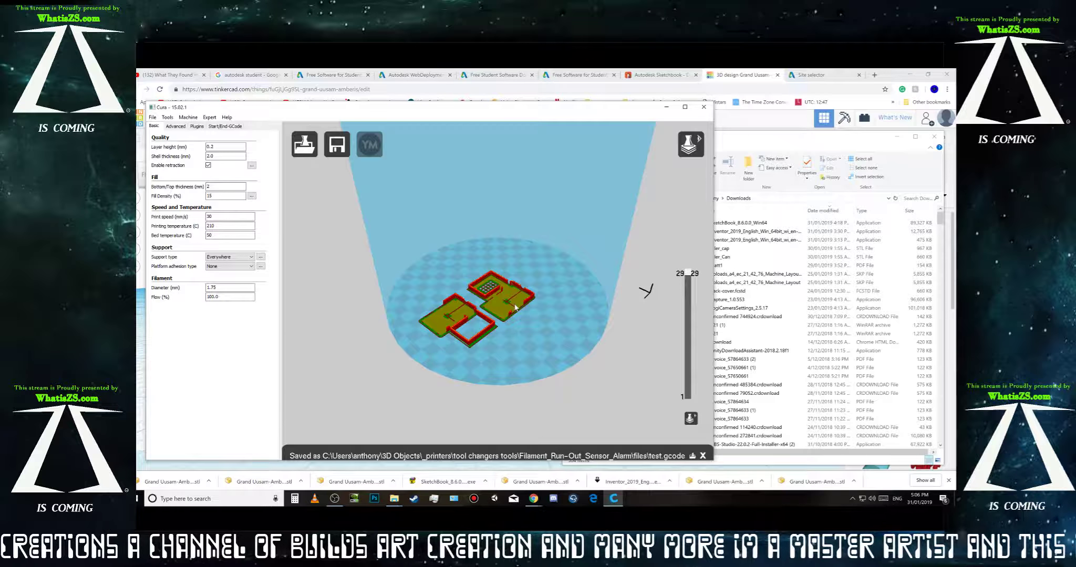
pyautogui.click(693, 151)
pyautogui.click(696, 169)
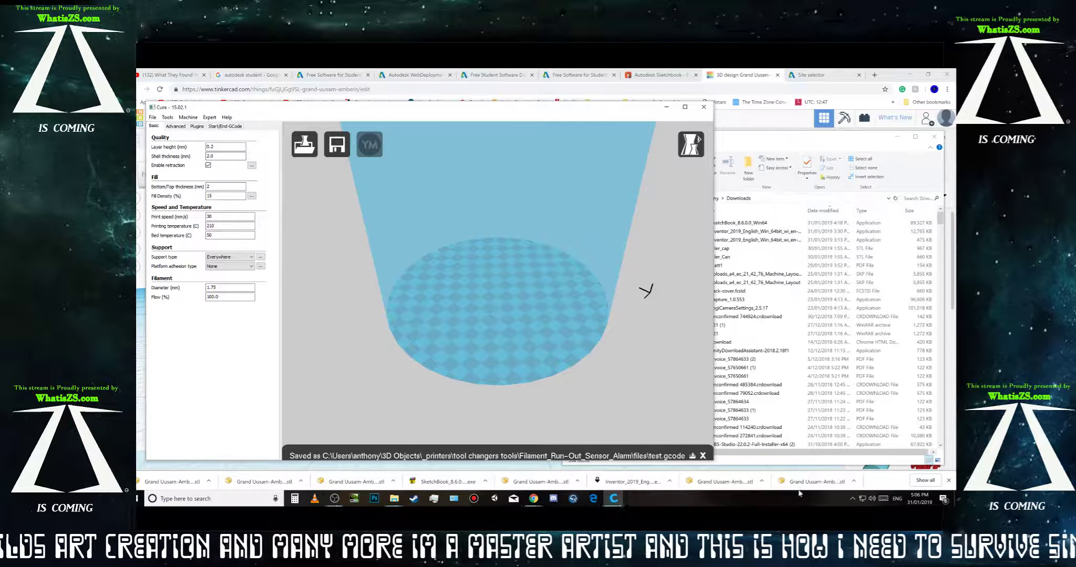
# Step: Switch back to Tinkercad and set the elevation of the hole box inside the red box to 0.80 mm, checking the parts from below
pyautogui.click(949, 443)
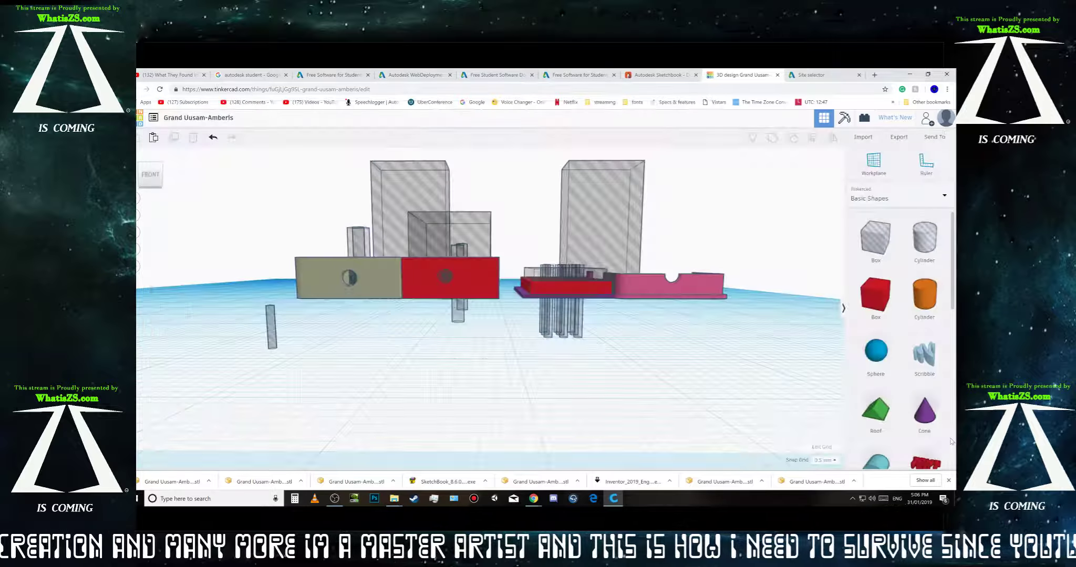
pyautogui.moveTo(406, 343); pyautogui.dragTo(457, 243, button='right')
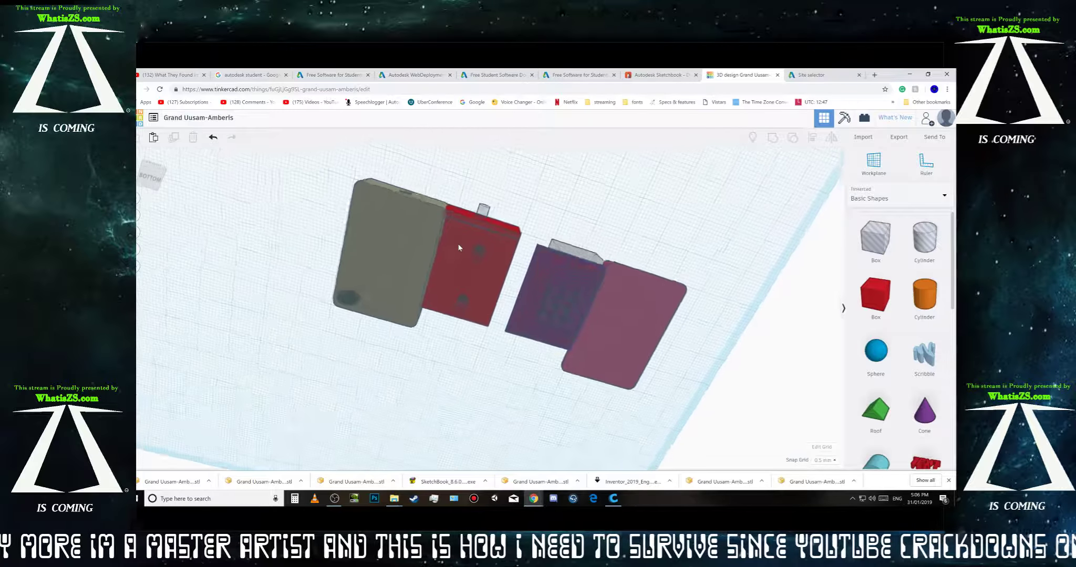
pyautogui.moveTo(441, 283); pyautogui.dragTo(467, 362, button='right')
pyautogui.click(478, 326)
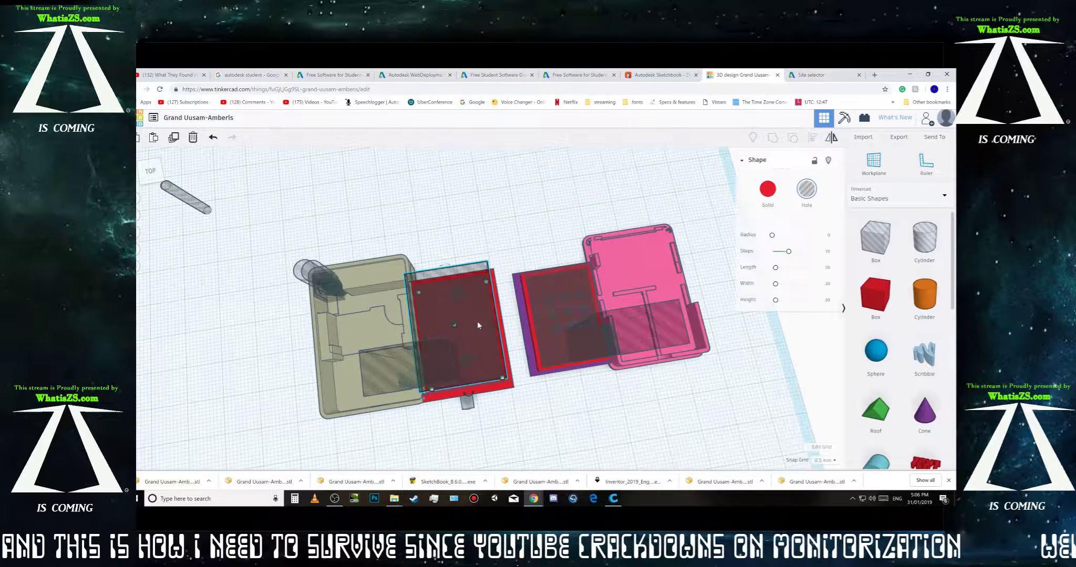
pyautogui.moveTo(503, 424); pyautogui.dragTo(485, 234, button='right')
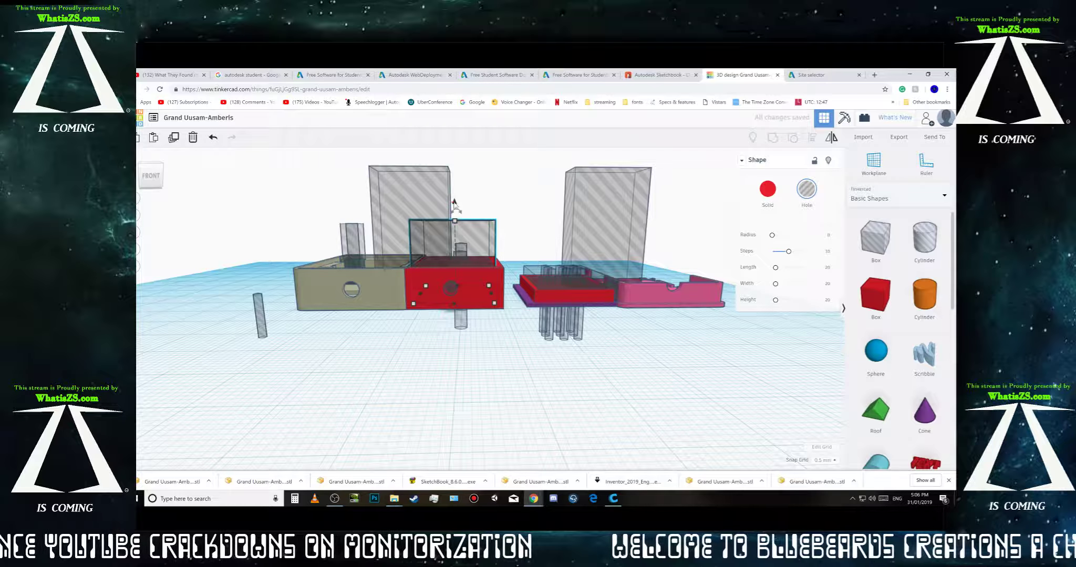
pyautogui.click(456, 205)
pyautogui.click(455, 227)
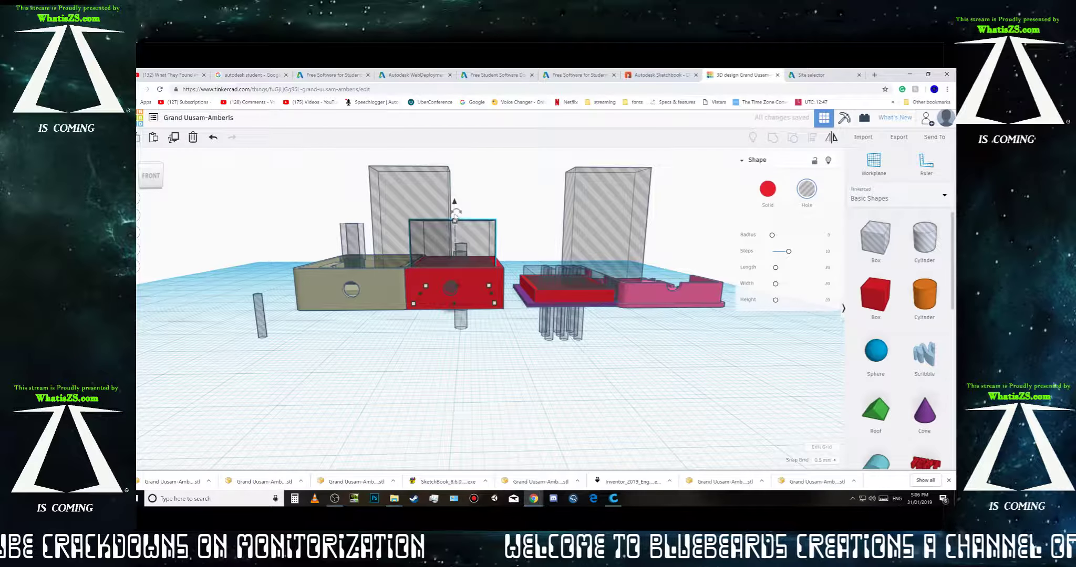
pyautogui.moveTo(455, 204); pyautogui.dragTo(454, 201)
pyautogui.click(538, 302)
pyautogui.press('BackSpace')
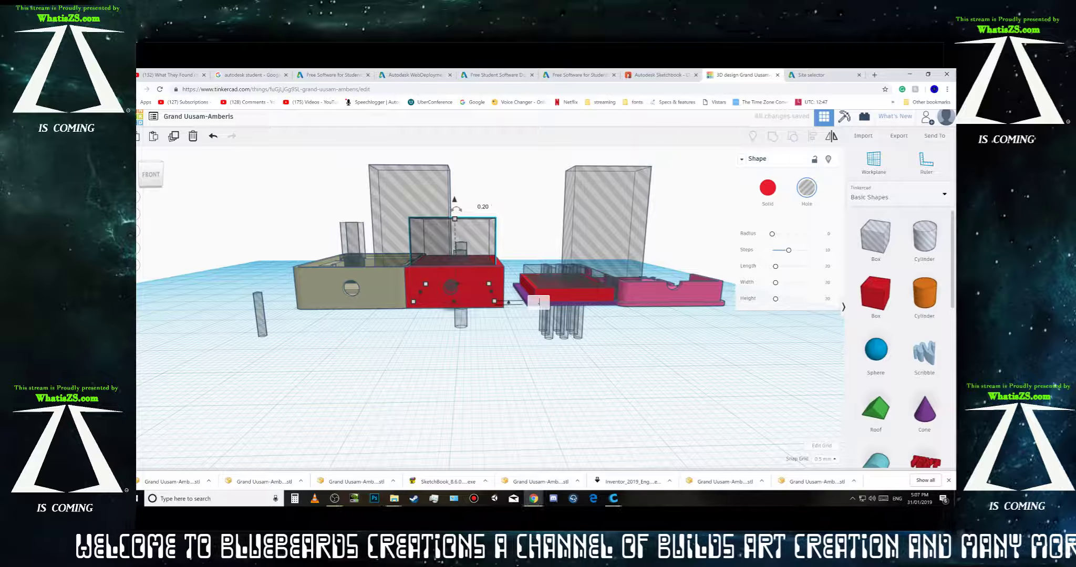
pyautogui.press('Return')
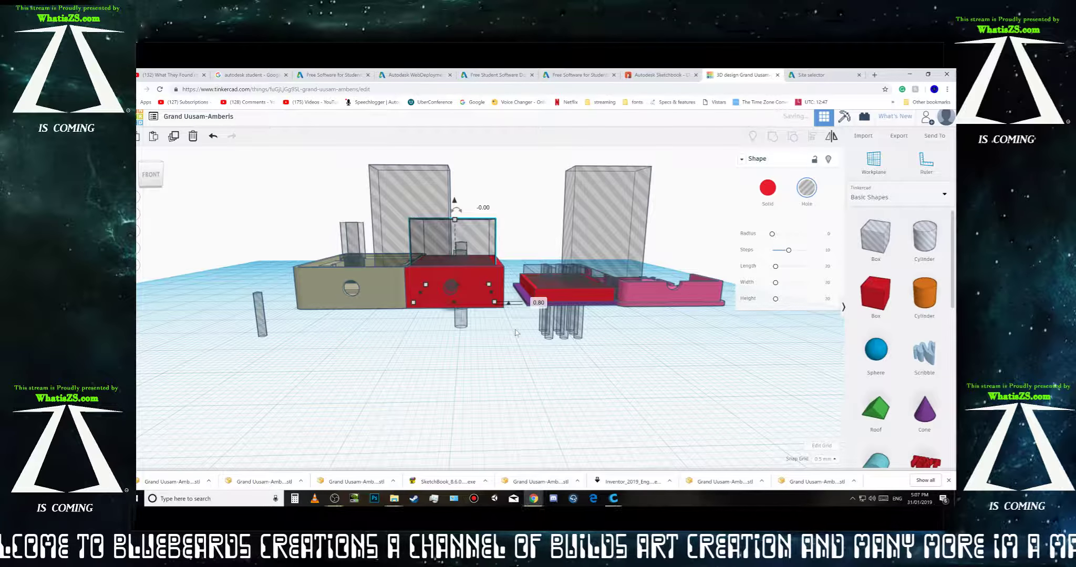
pyautogui.moveTo(499, 344); pyautogui.dragTo(498, 337, button='right')
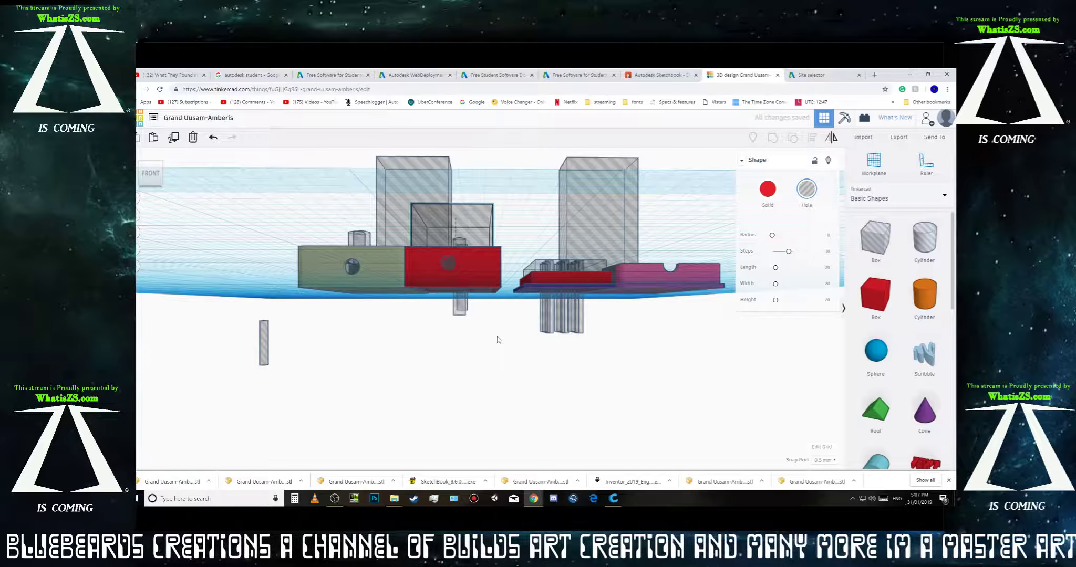
pyautogui.scroll(8, 475, 313)
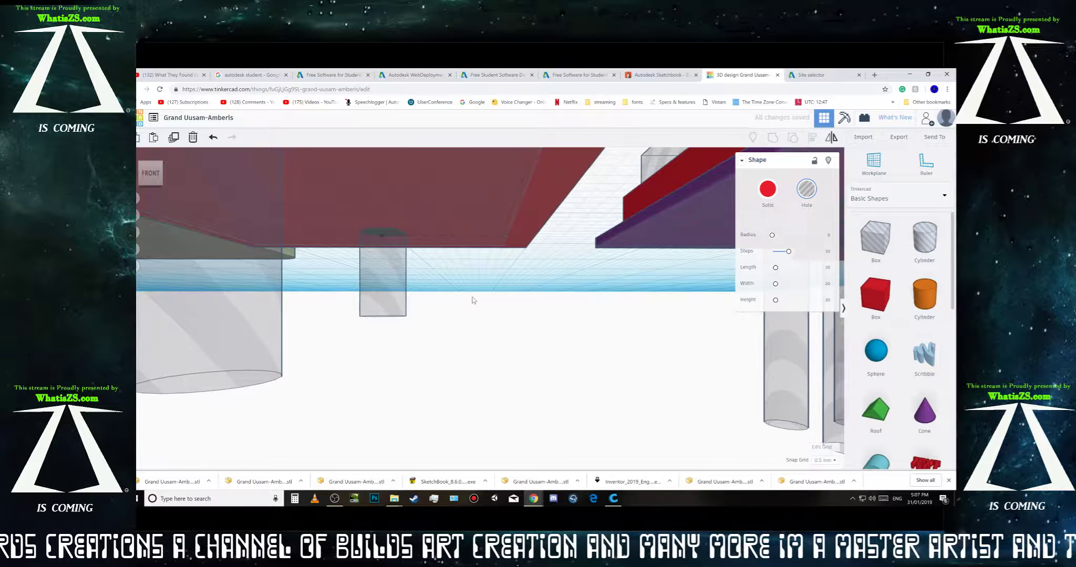
# Step: Check the underside of the red box and its hole shapes, and export only the selected shape as an STL file
pyautogui.scroll(2, 473, 310)
pyautogui.scroll(-5, 472, 311)
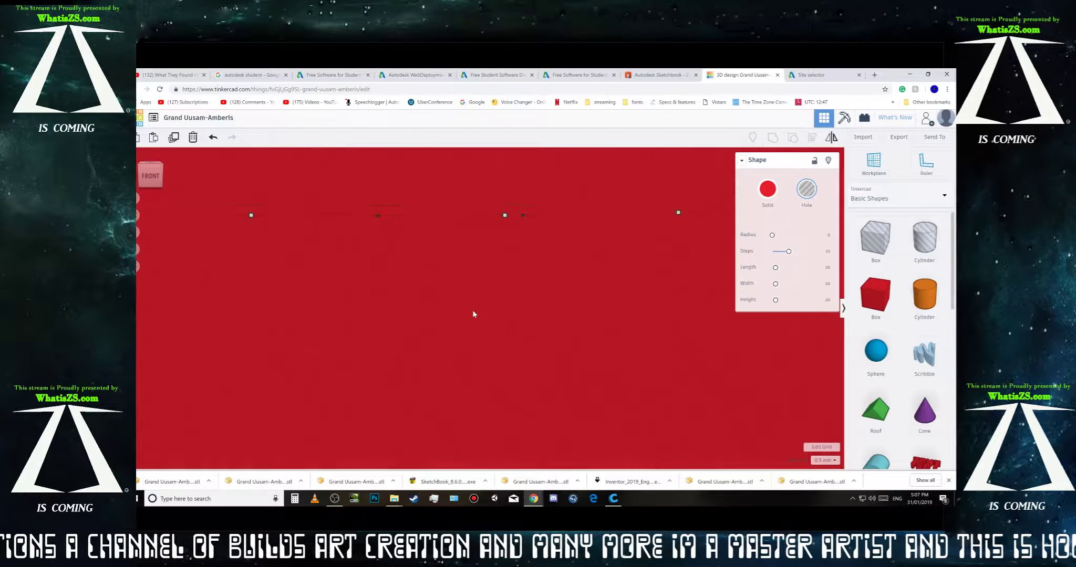
pyautogui.moveTo(484, 348); pyautogui.dragTo(483, 341, button='right')
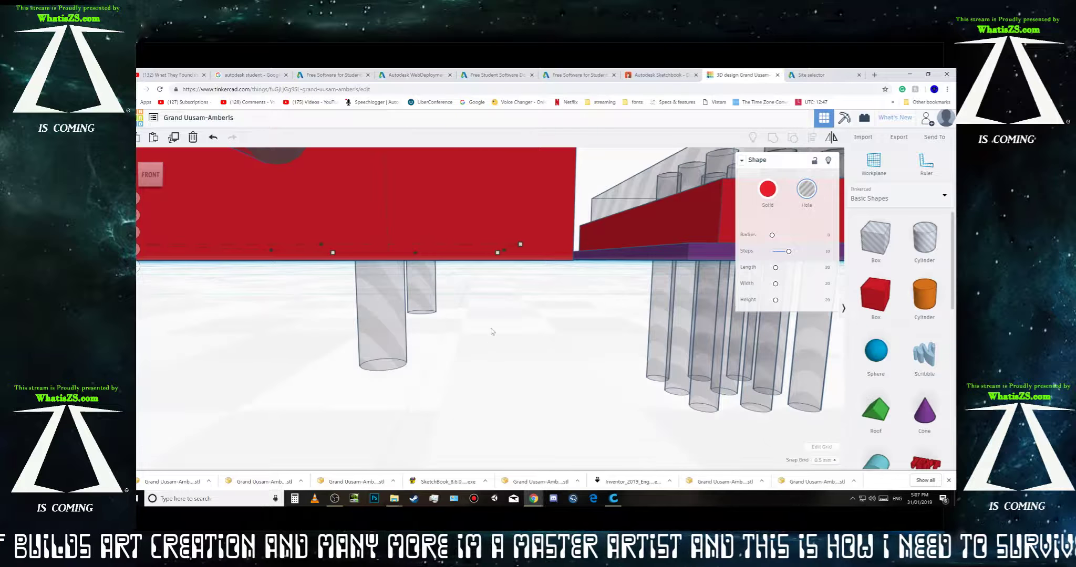
pyautogui.click(901, 140)
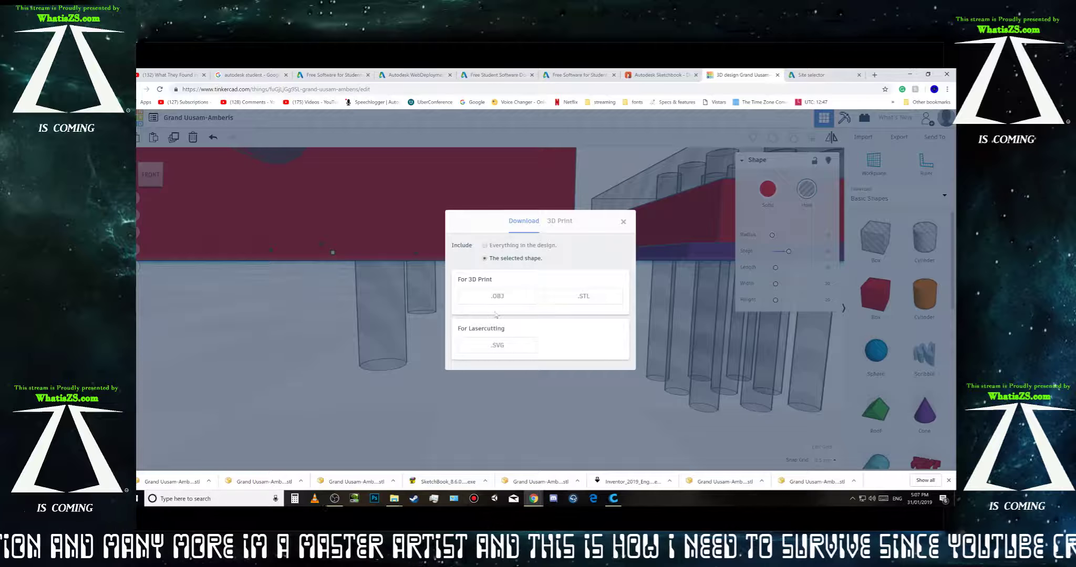
pyautogui.click(582, 296)
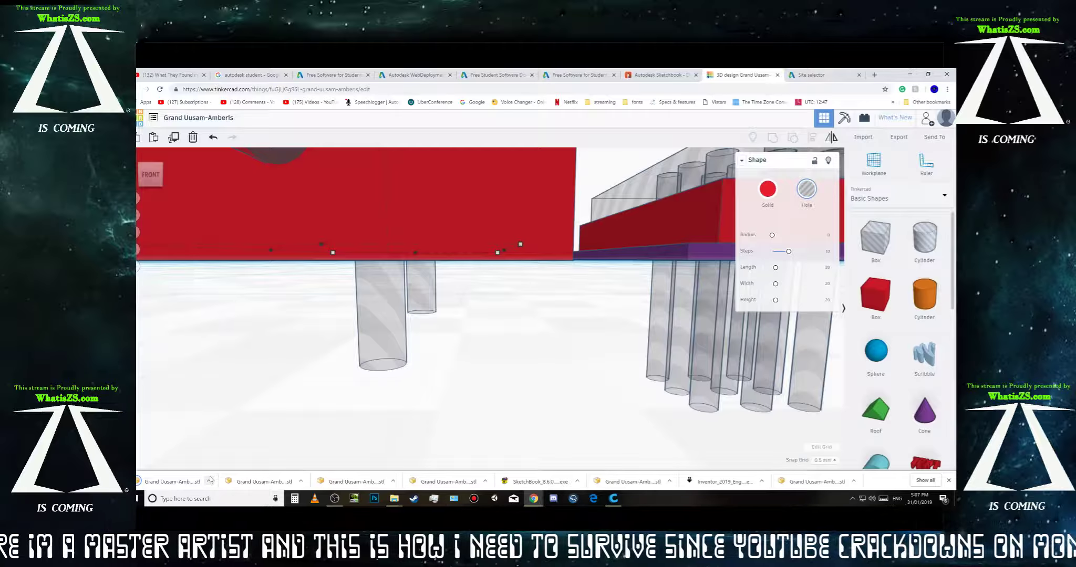
# Step: Show the newly downloaded STL in the Downloads folder and rename it as test1
pyautogui.click(209, 480)
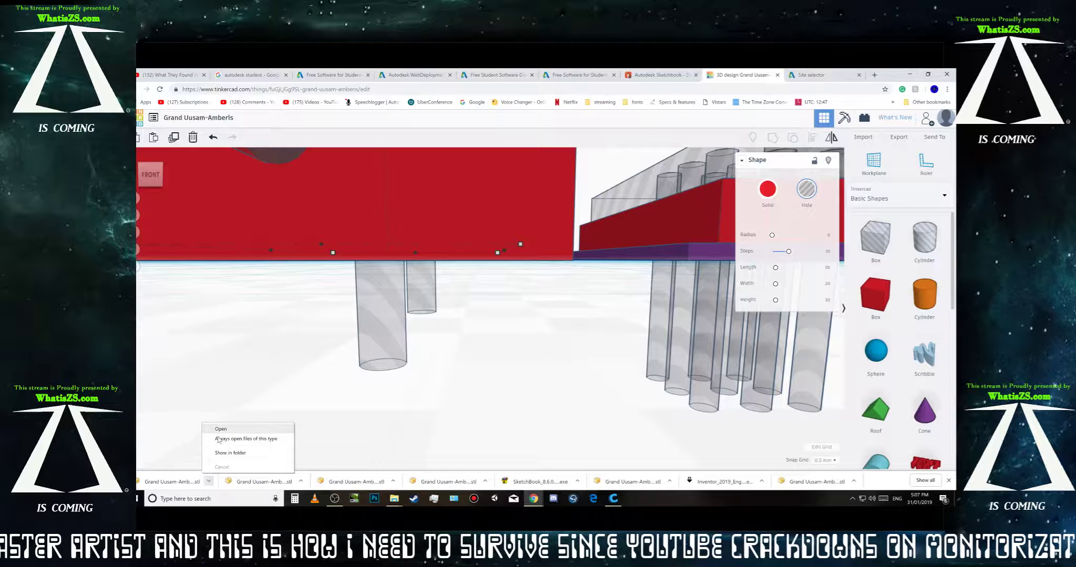
pyautogui.click(226, 453)
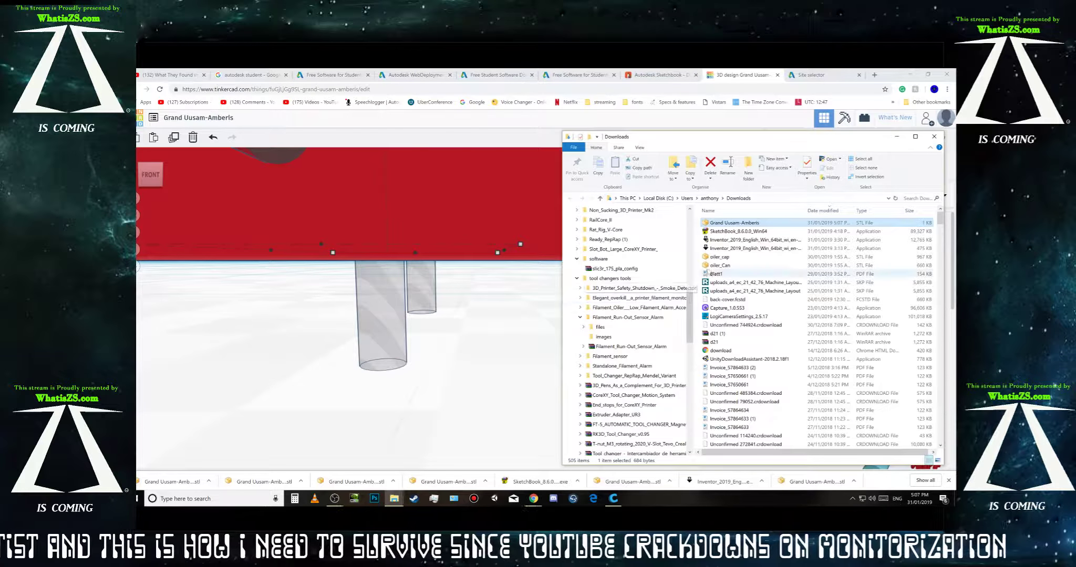
pyautogui.rightClick(761, 224)
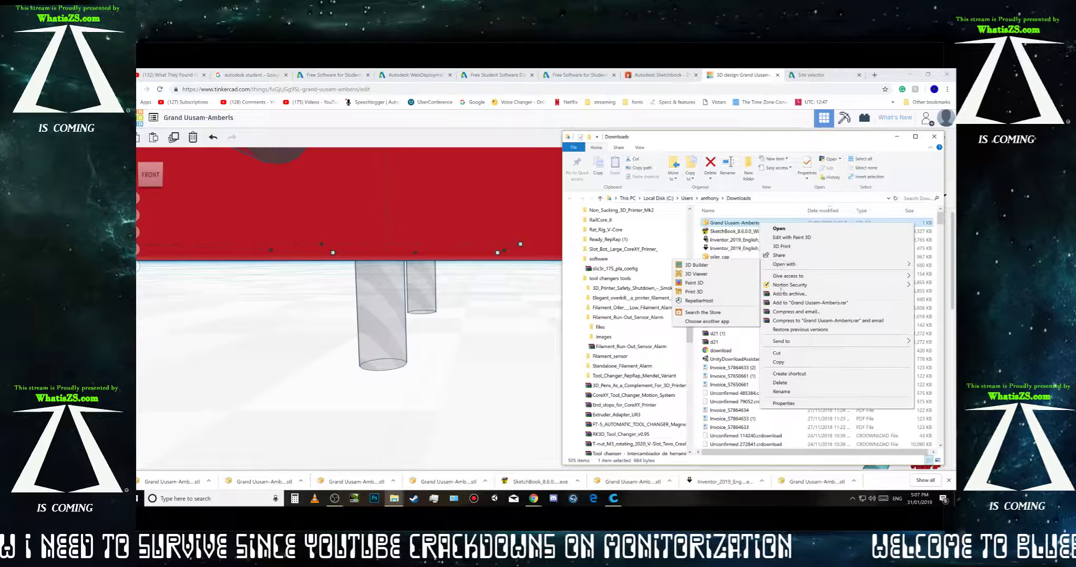
pyautogui.click(783, 392)
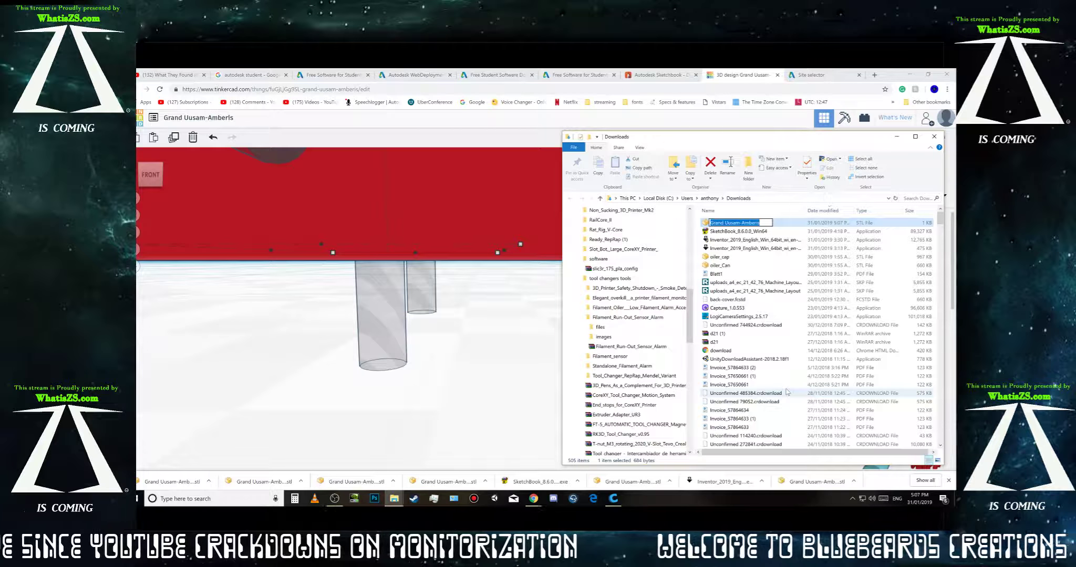
pyautogui.write('tw')
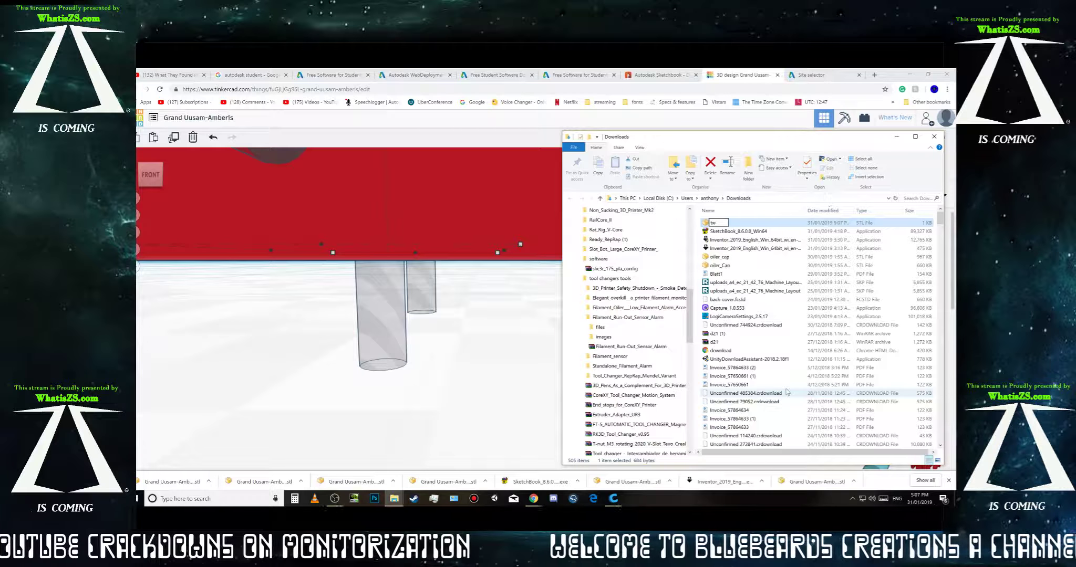
pyautogui.press('BackSpace')
pyautogui.write('es')
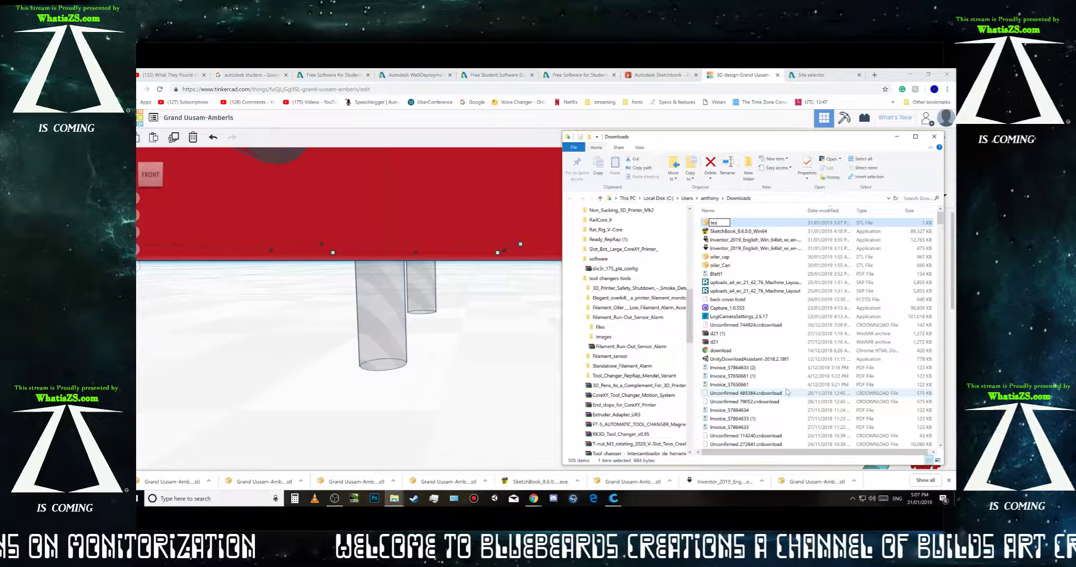
pyautogui.write('t1')
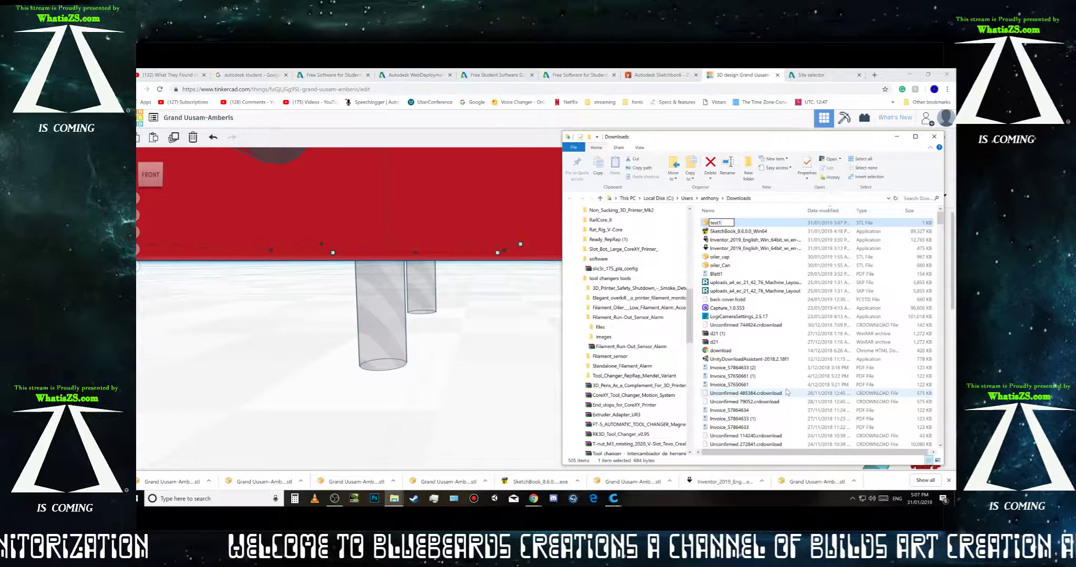
pyautogui.press('Return')
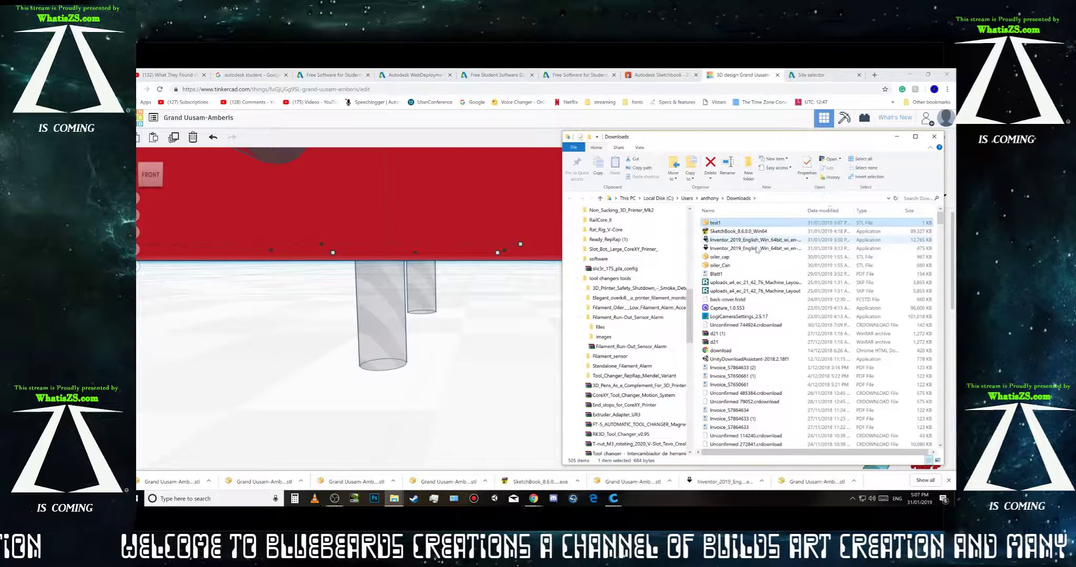
# Step: Move test1 from Downloads into the Filament_Run-Out_Sensor_Alarm folder and select it in that folder's window
pyautogui.moveTo(739, 226); pyautogui.dragTo(646, 323)
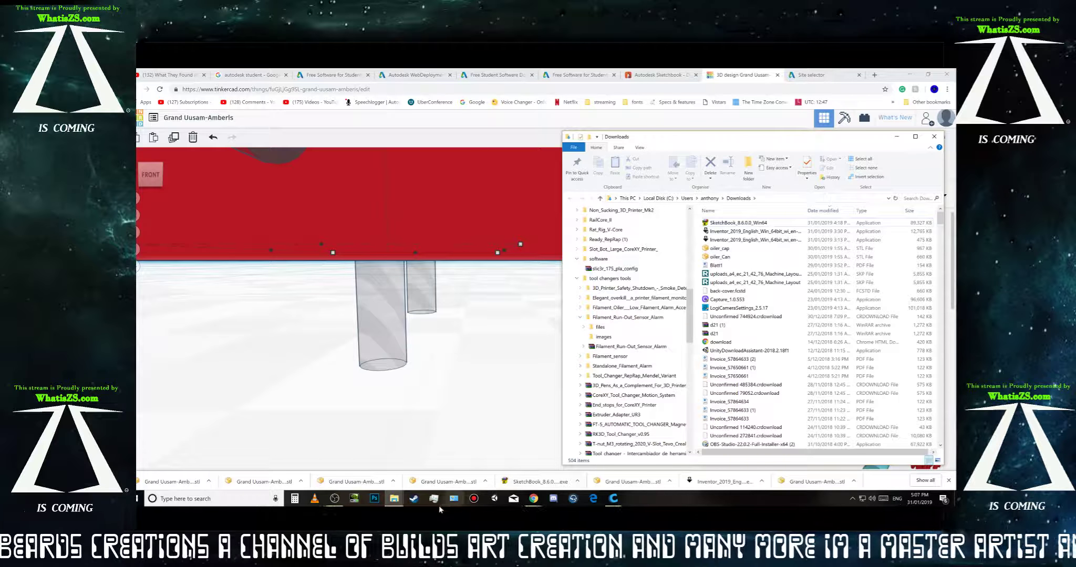
pyautogui.moveTo(395, 499)
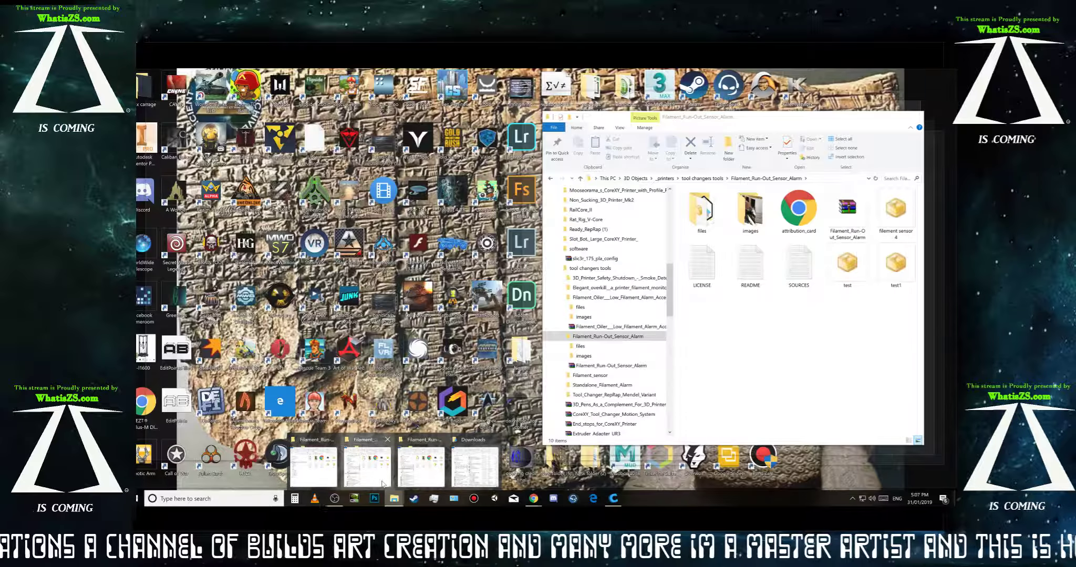
pyautogui.click(383, 483)
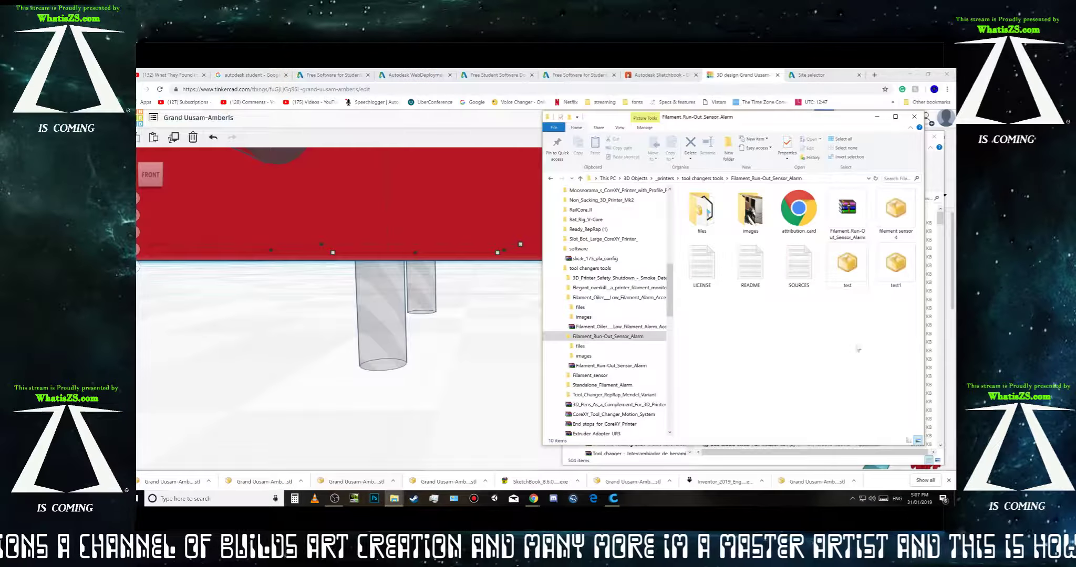
pyautogui.click(904, 281)
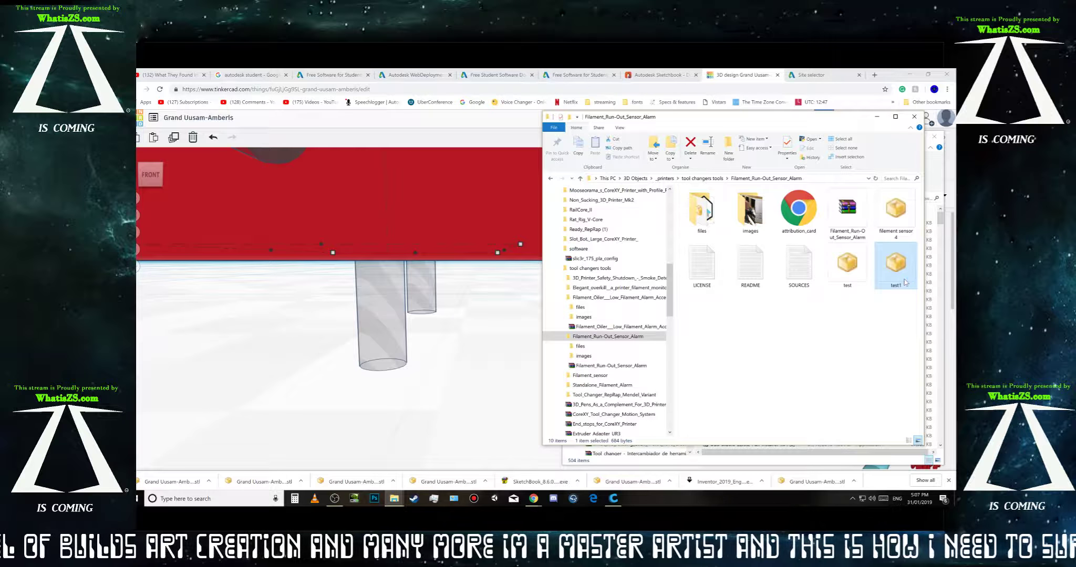